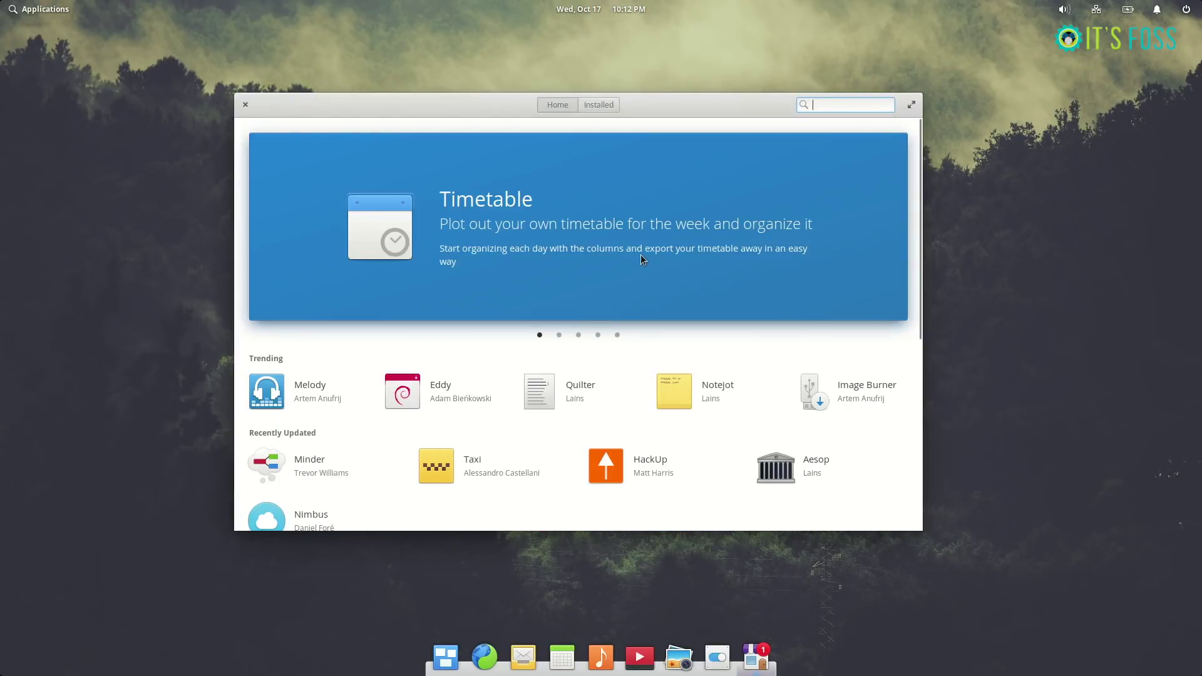
# Step: Scroll the AppCenter home page down to the category tiles, such as Accessories, Audio, Games and Video
pyautogui.scroll(-3, 469, 294)
pyautogui.scroll(-3, 400, 349)
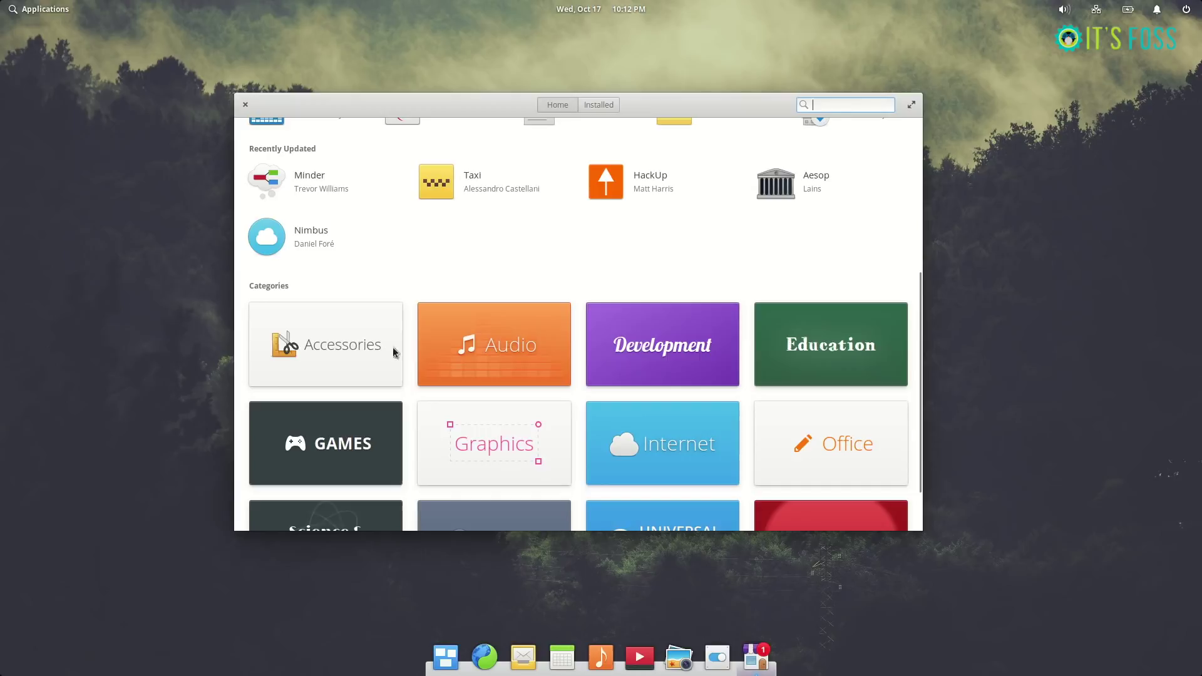
pyautogui.scroll(3, 338, 257)
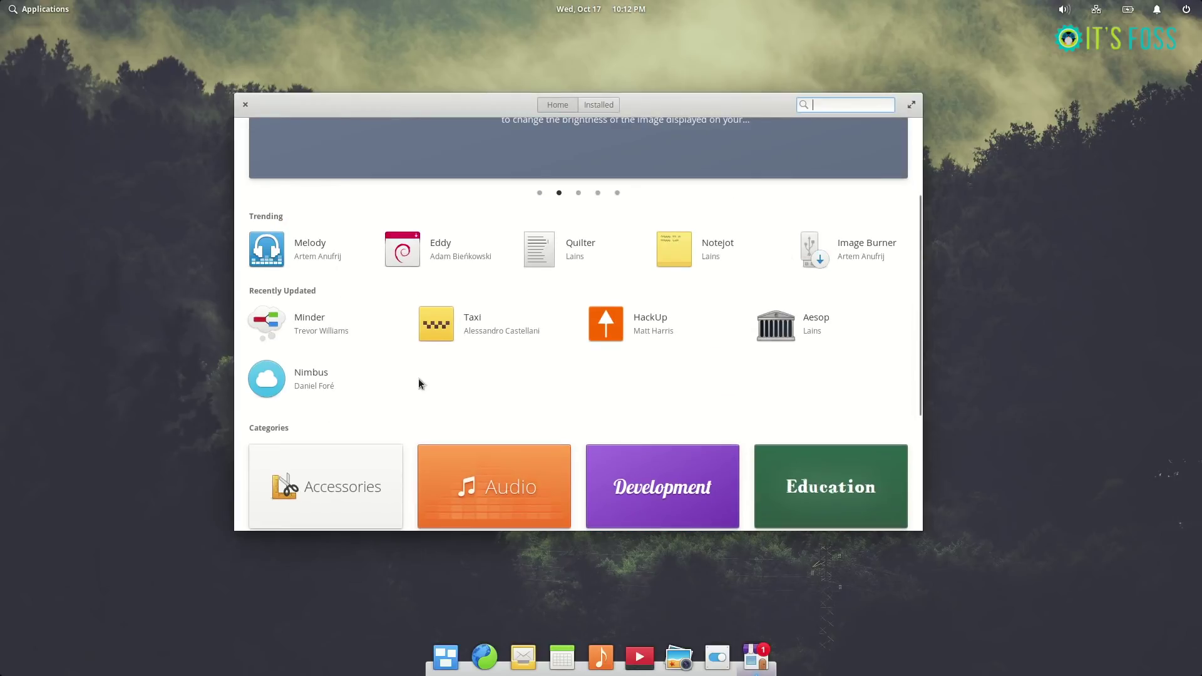
pyautogui.scroll(-4, 418, 378)
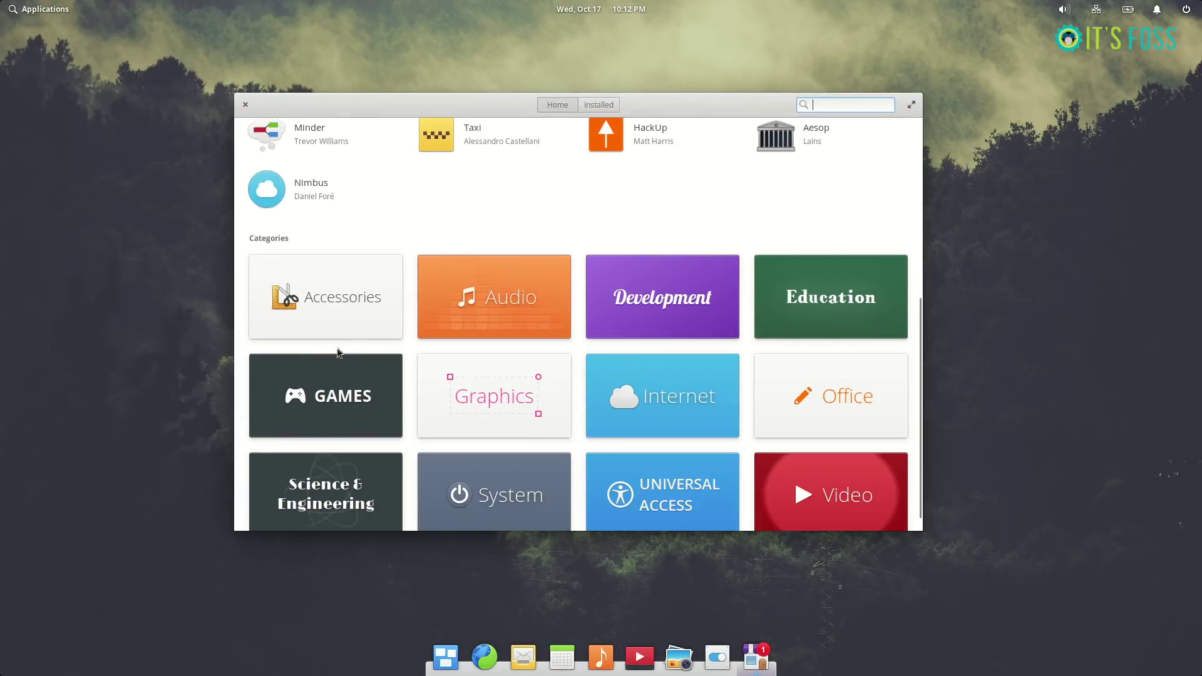
# Step: In the Audio category, lower Cozy's pay-what-you-want price from $2.00 to 0 so it reads Free
pyautogui.click(526, 299)
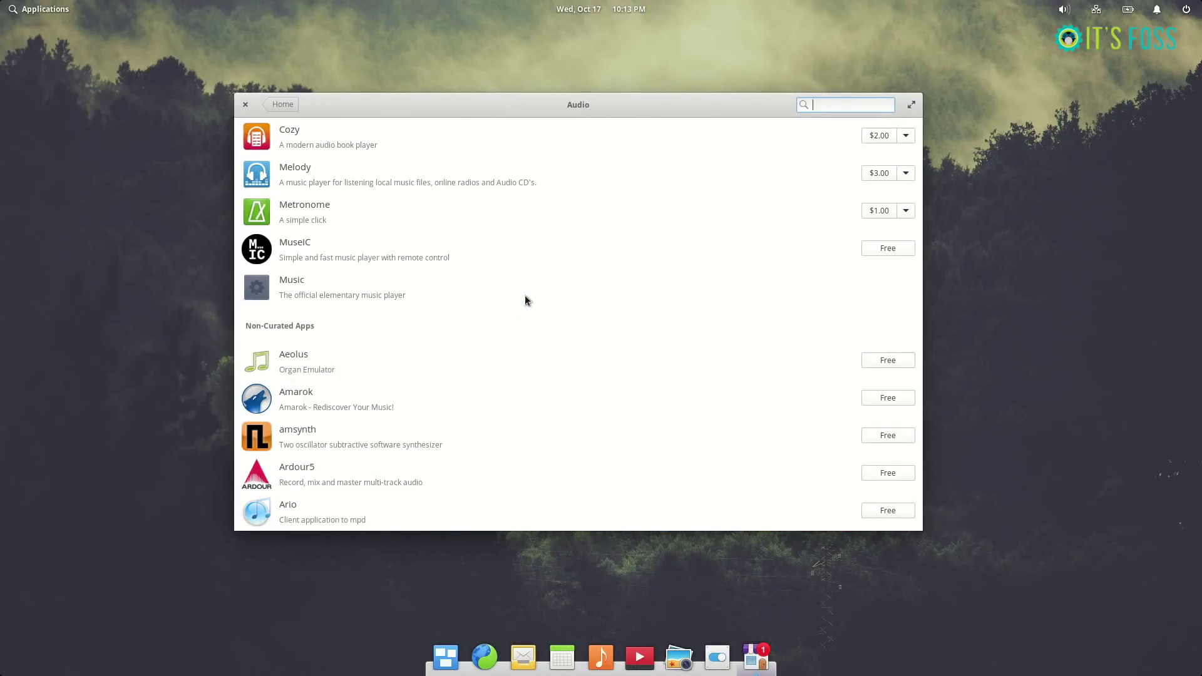
pyautogui.click(905, 136)
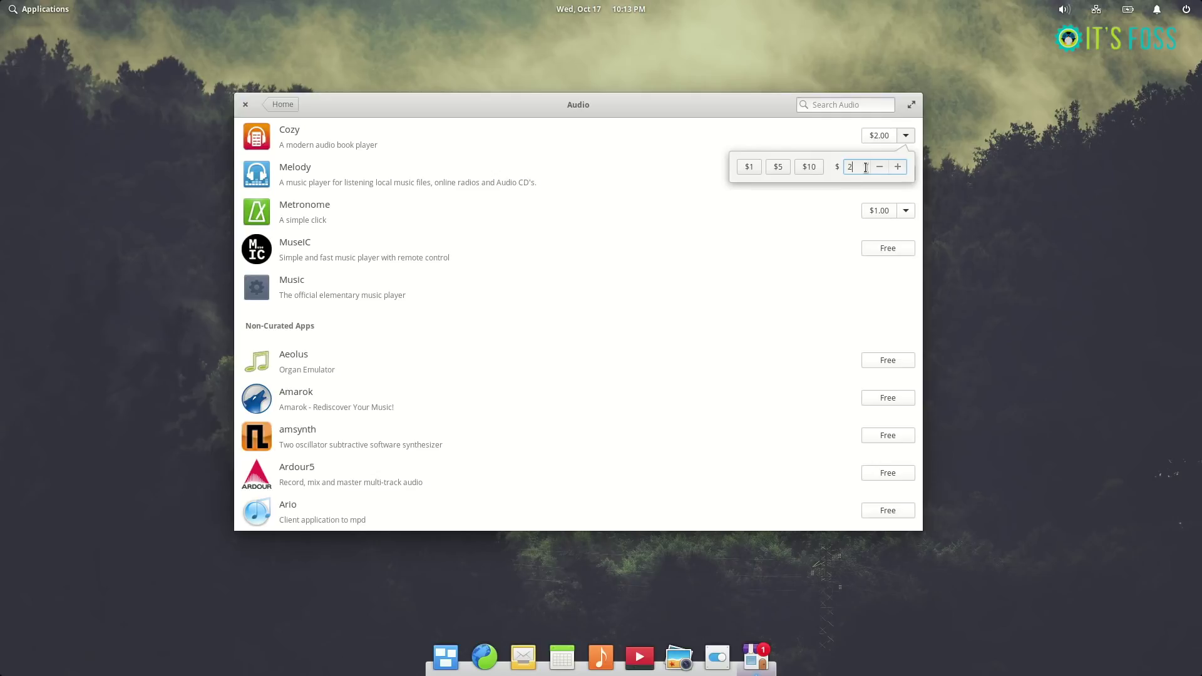
pyautogui.press('BackSpace')
pyautogui.click(732, 141)
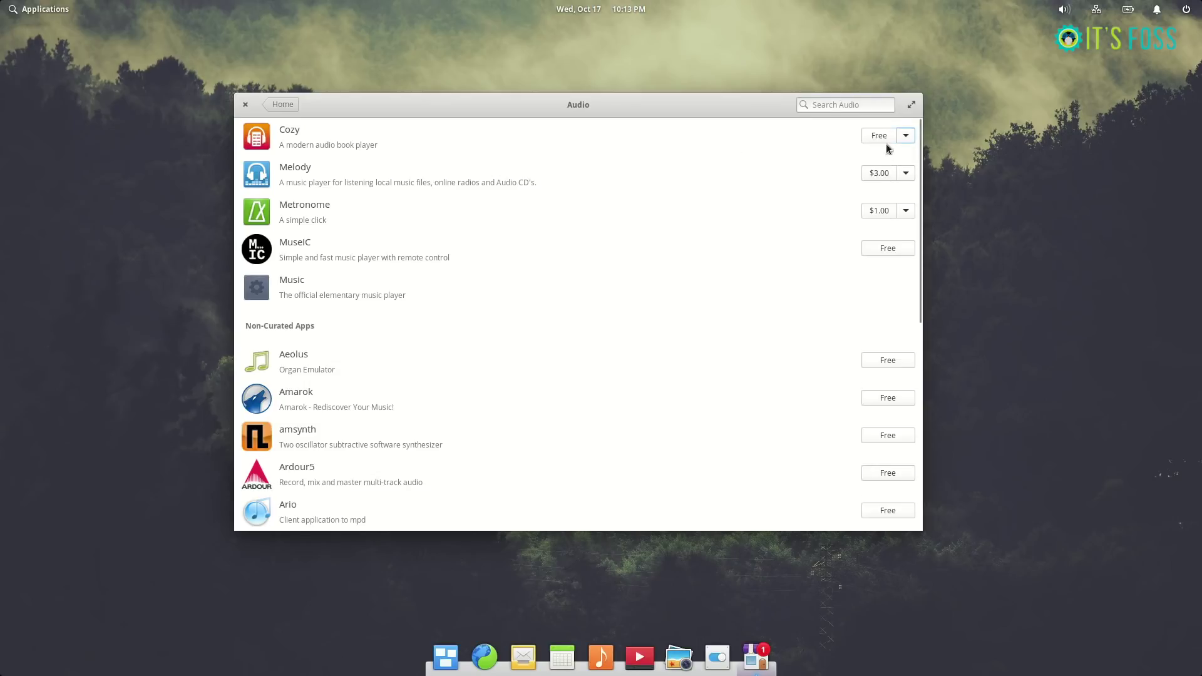
# Step: Open Cozy's details page and select its developer name and 96.9 kB download size
pyautogui.click(325, 145)
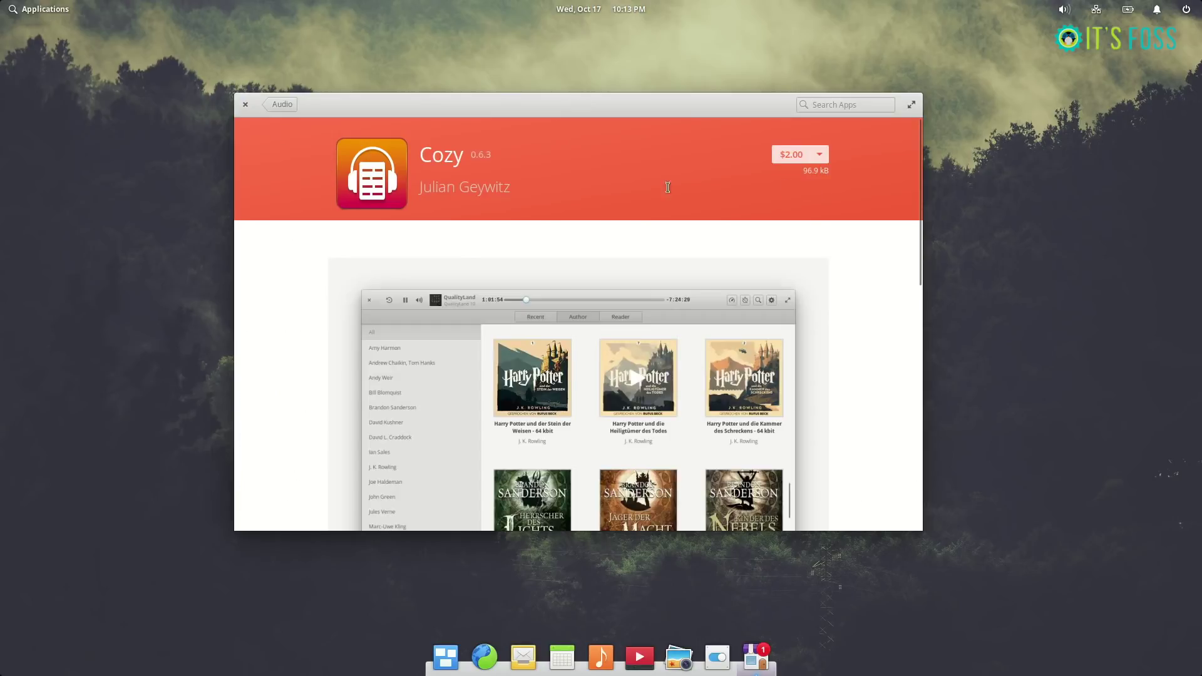
pyautogui.moveTo(423, 186); pyautogui.dragTo(523, 223)
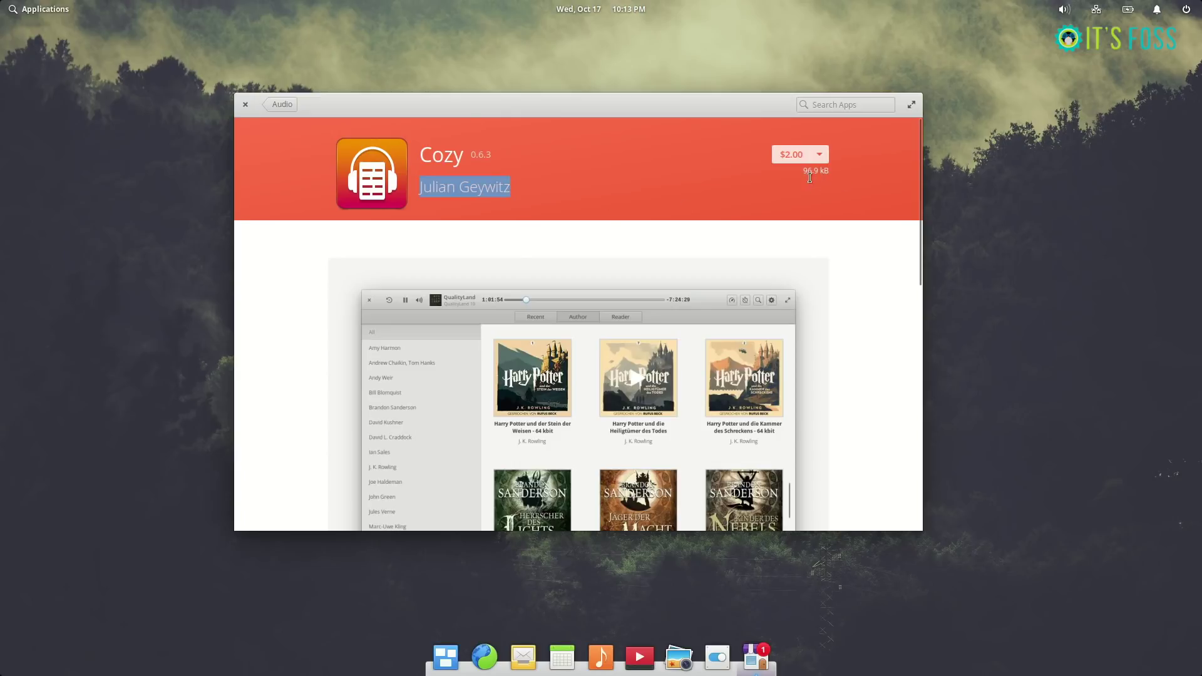
pyautogui.moveTo(803, 169); pyautogui.dragTo(836, 172)
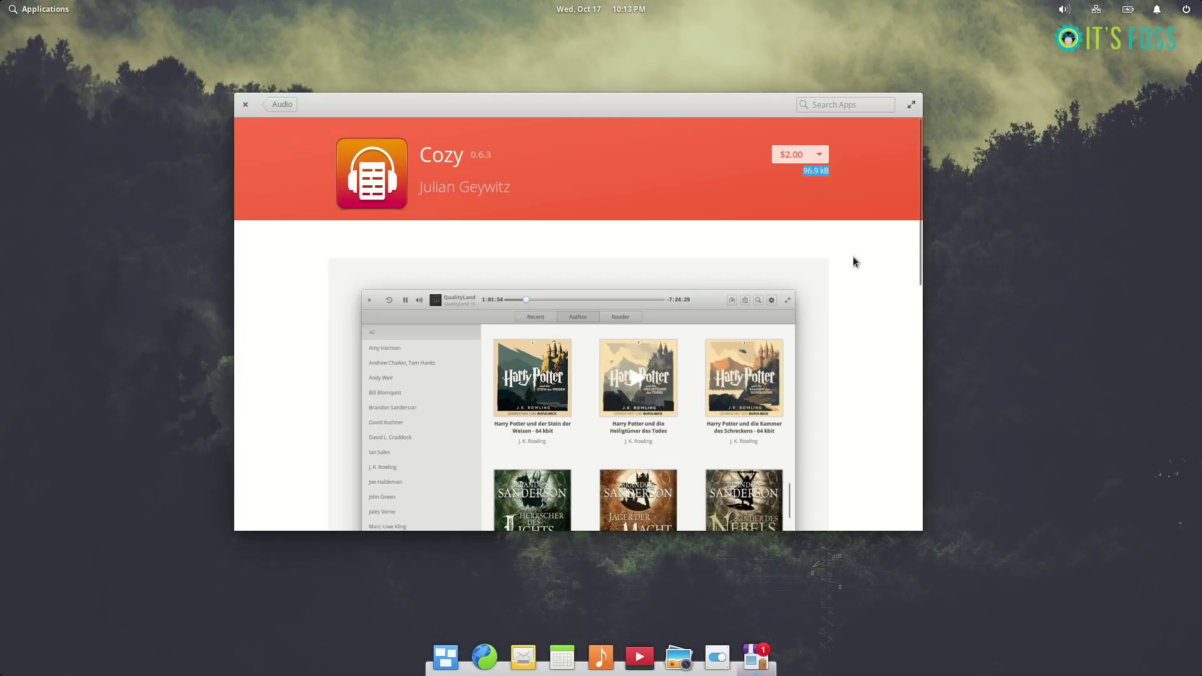
pyautogui.click(819, 170)
# Step: Scroll down to Cozy's description and What's New notes, and view its funding amount options
pyautogui.scroll(-5, 869, 282)
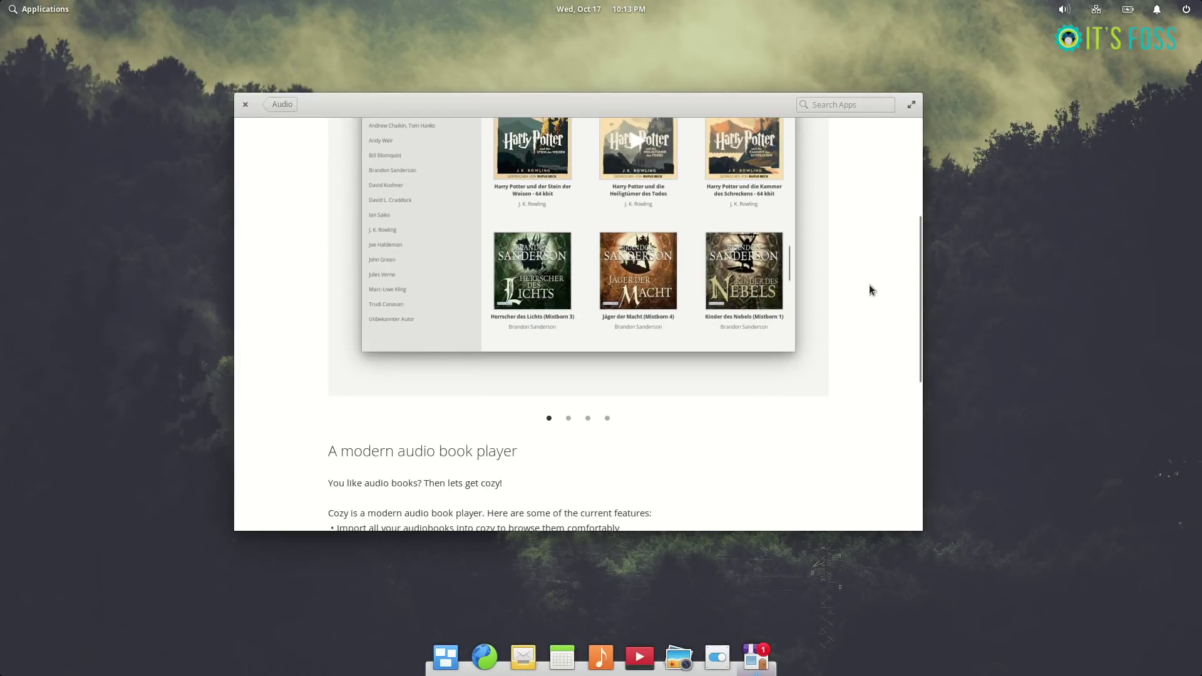
pyautogui.scroll(4, 869, 284)
pyautogui.scroll(-2, 689, 256)
pyautogui.scroll(-10, 657, 255)
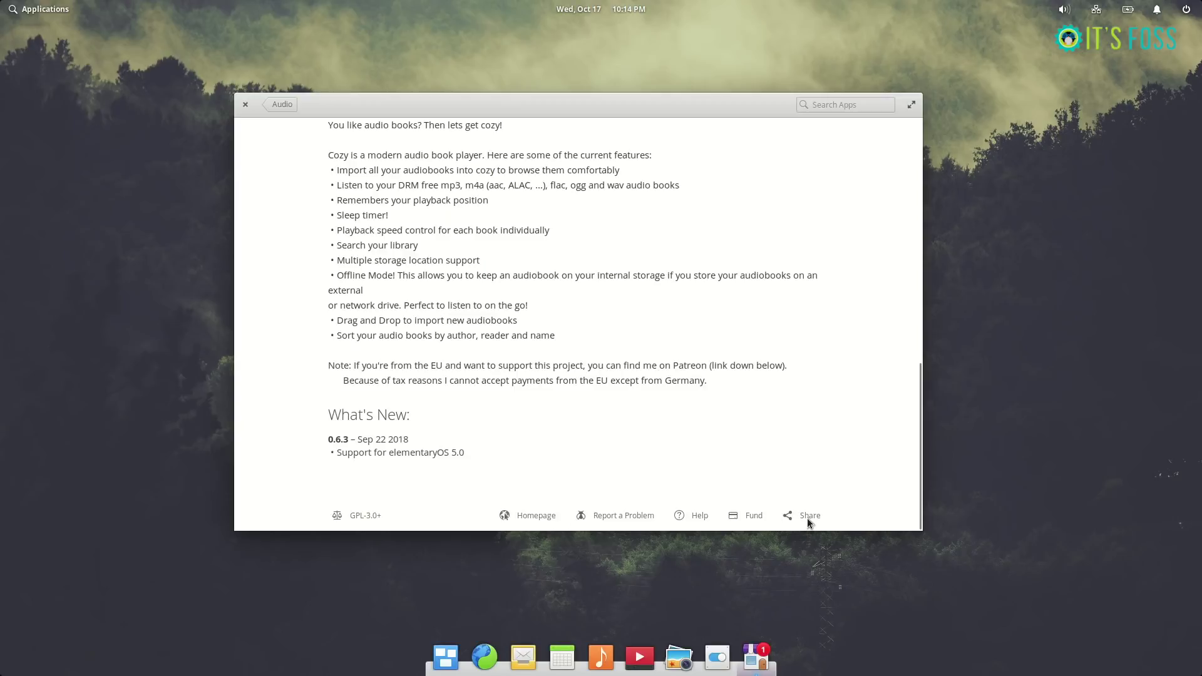
pyautogui.click(753, 517)
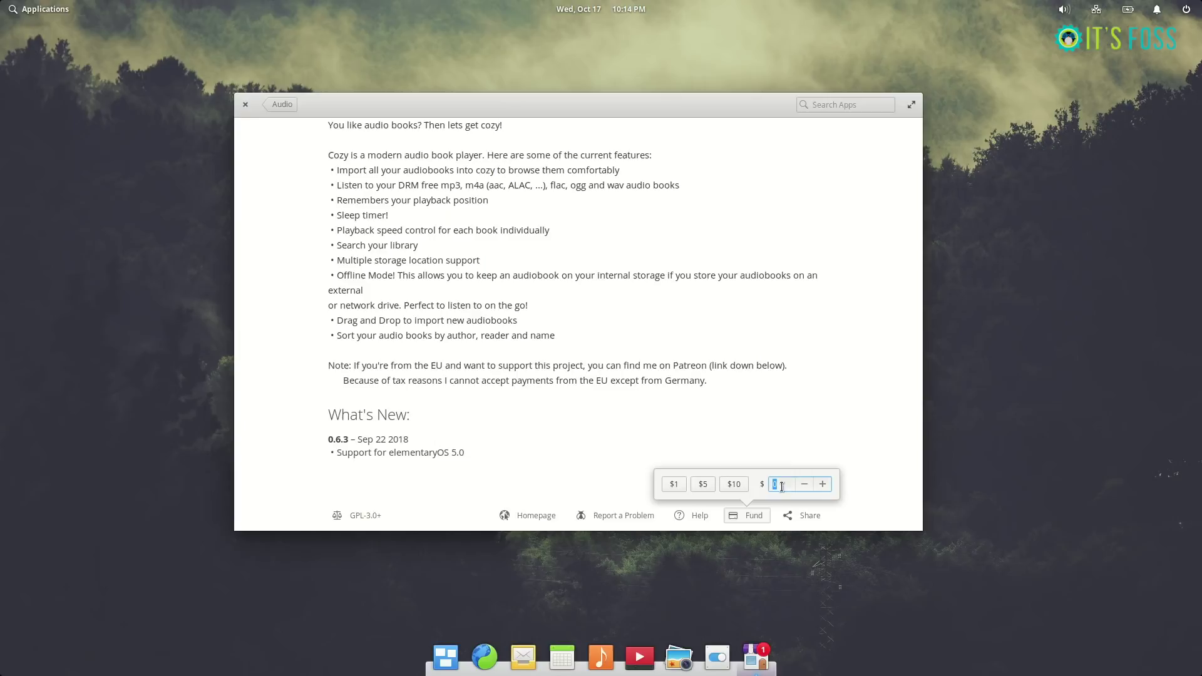
pyautogui.click(765, 405)
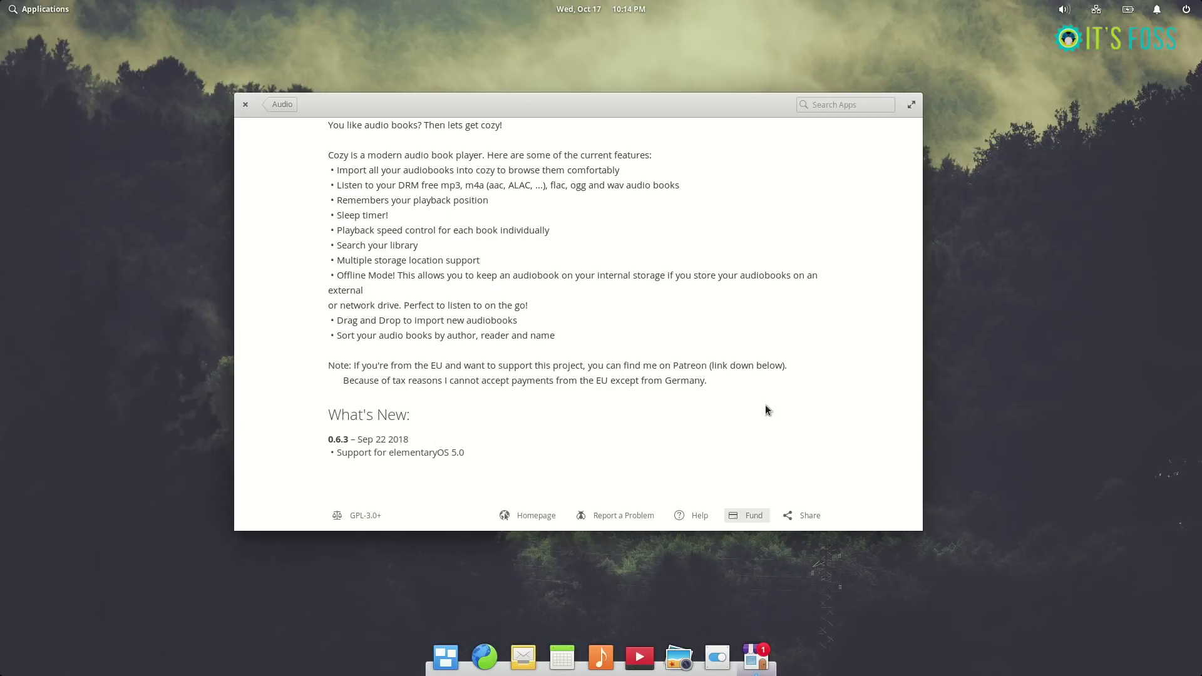
pyautogui.click(614, 516)
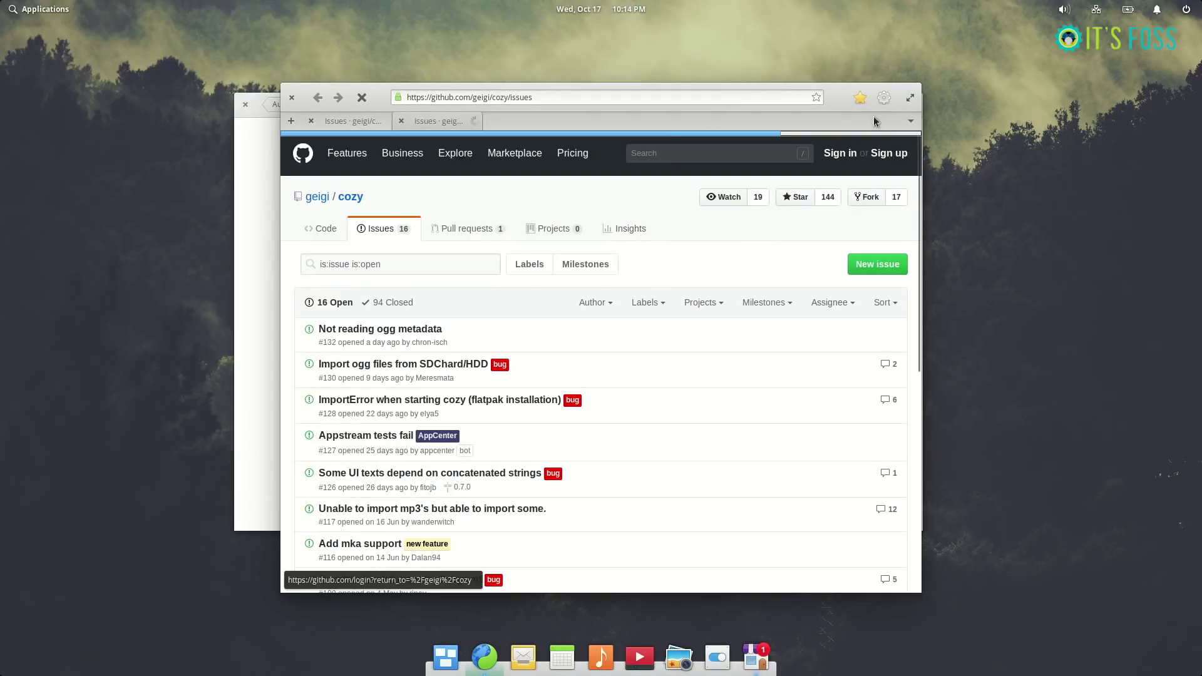
pyautogui.click(292, 97)
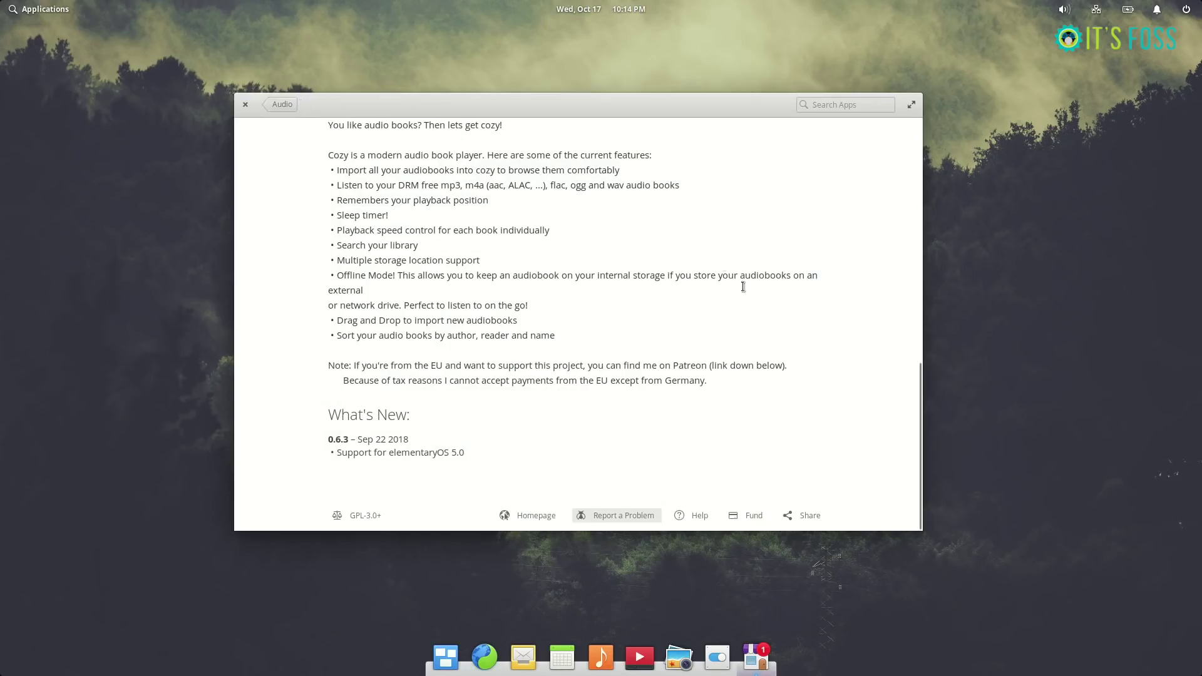
# Step: Open Melody from the Audio list and start its $3.00 purchase, moving through the email and card fields
pyautogui.click(280, 105)
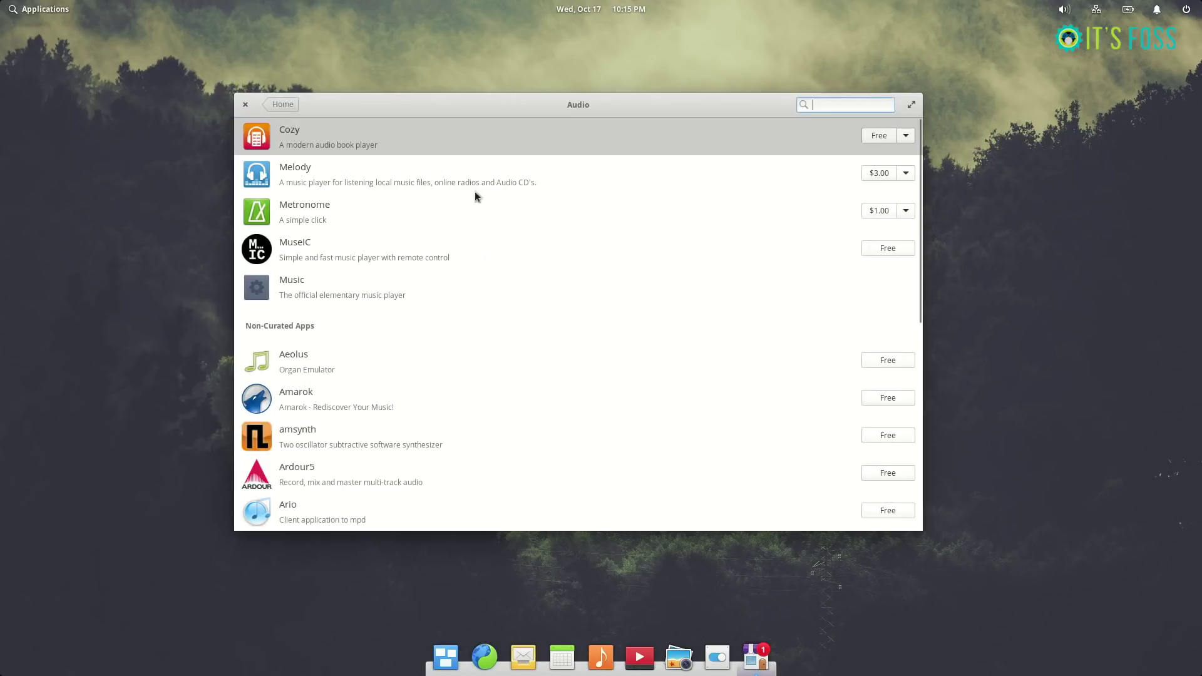
pyautogui.click(341, 178)
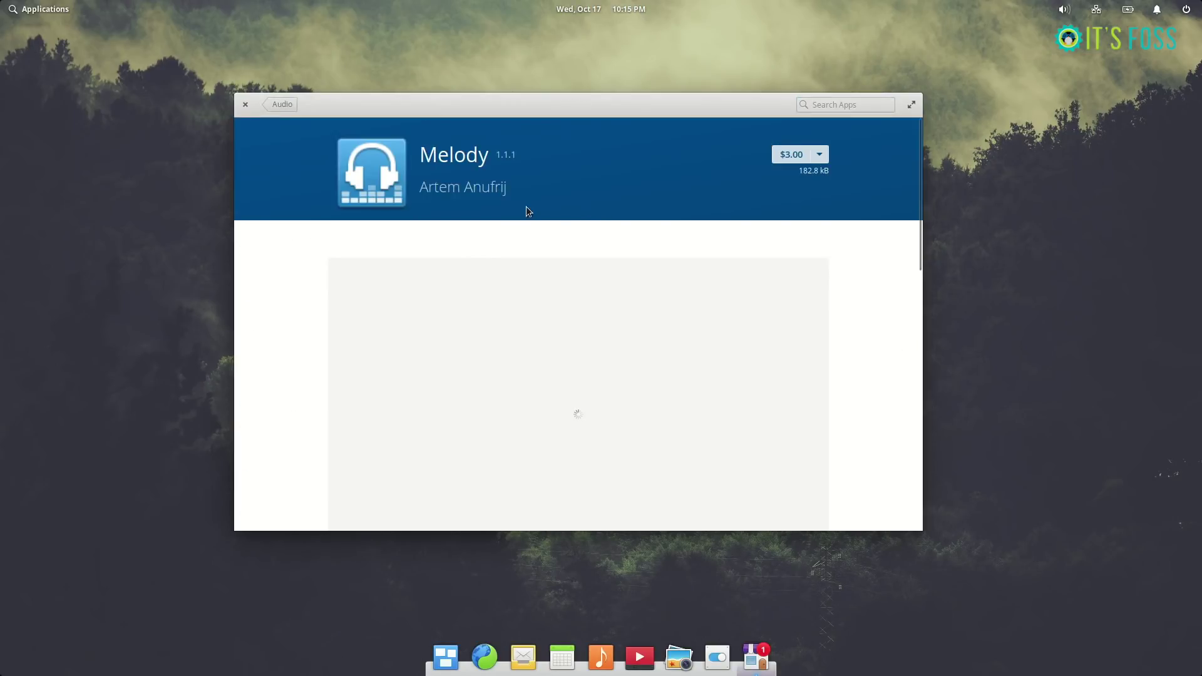
pyautogui.click(790, 153)
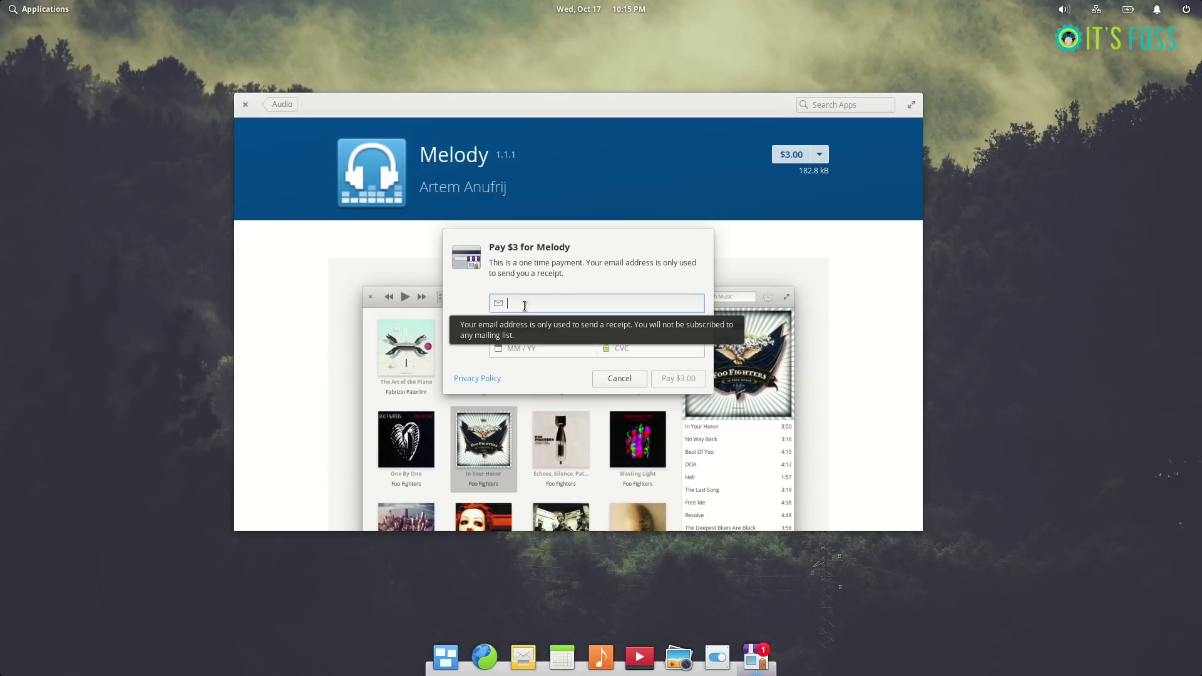
pyautogui.click(522, 329)
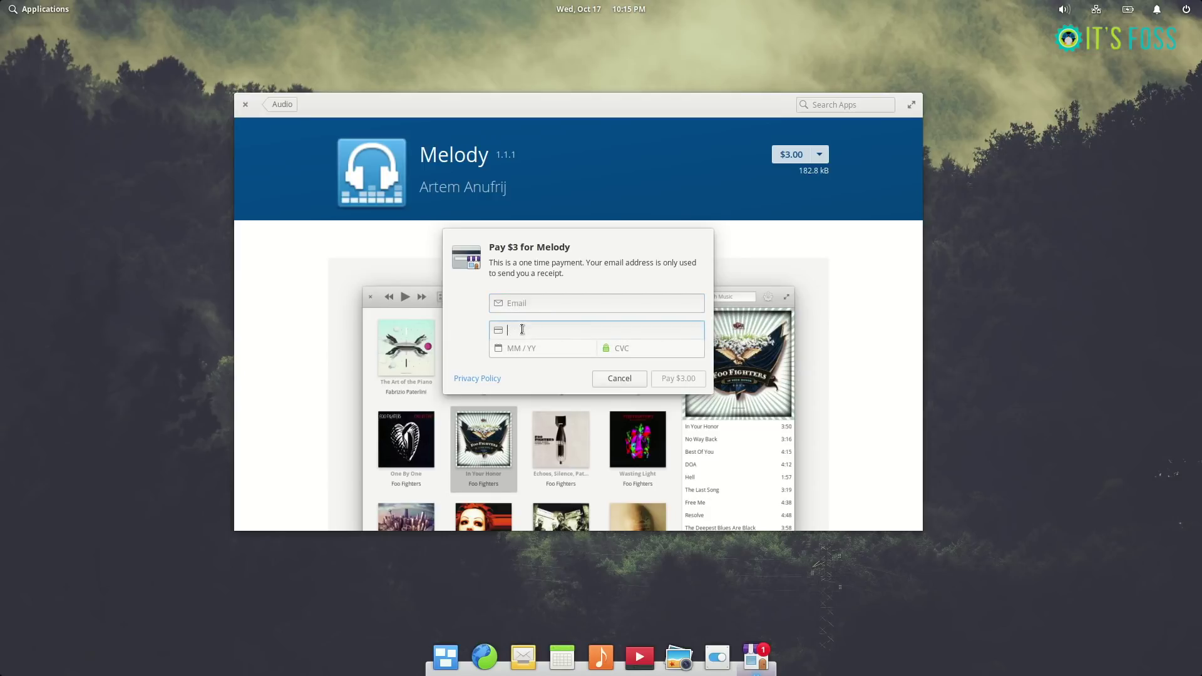
pyautogui.click(523, 348)
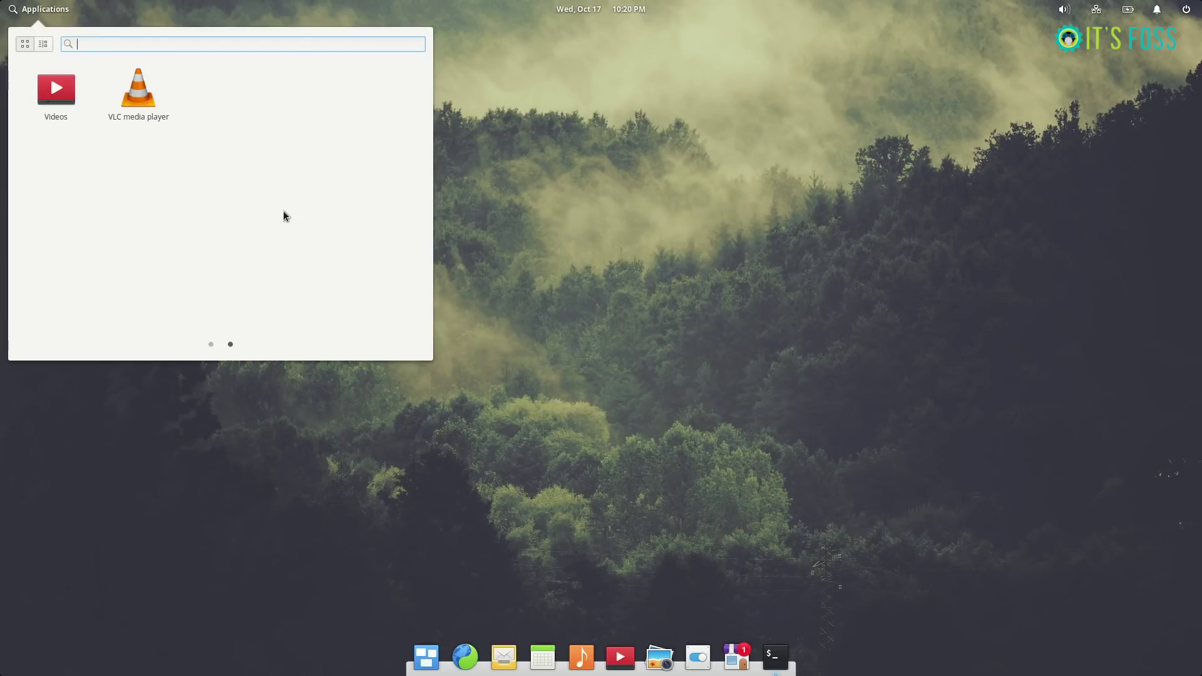
# Step: Search 'file' in the Applications launcher and launch Files
pyautogui.write('file')
pyautogui.press('BackSpace')
pyautogui.press('BackSpace')
pyautogui.press('BackSpace')
pyautogui.press('BackSpace')
pyautogui.write('file')
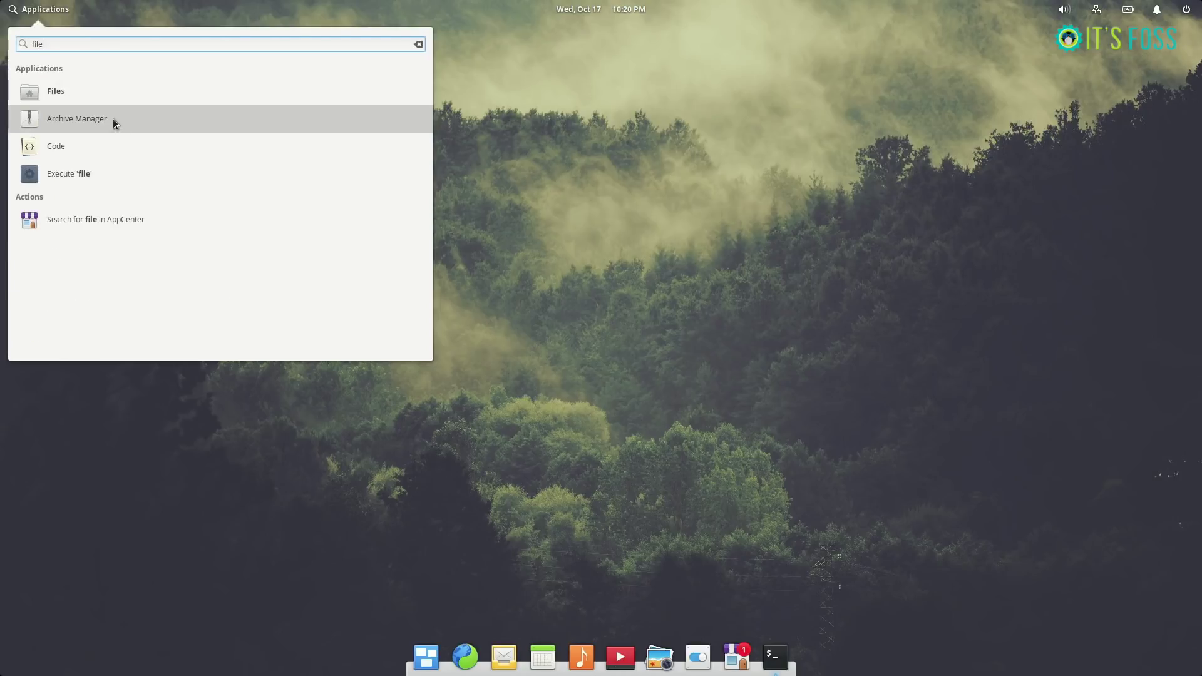
pyautogui.click(102, 92)
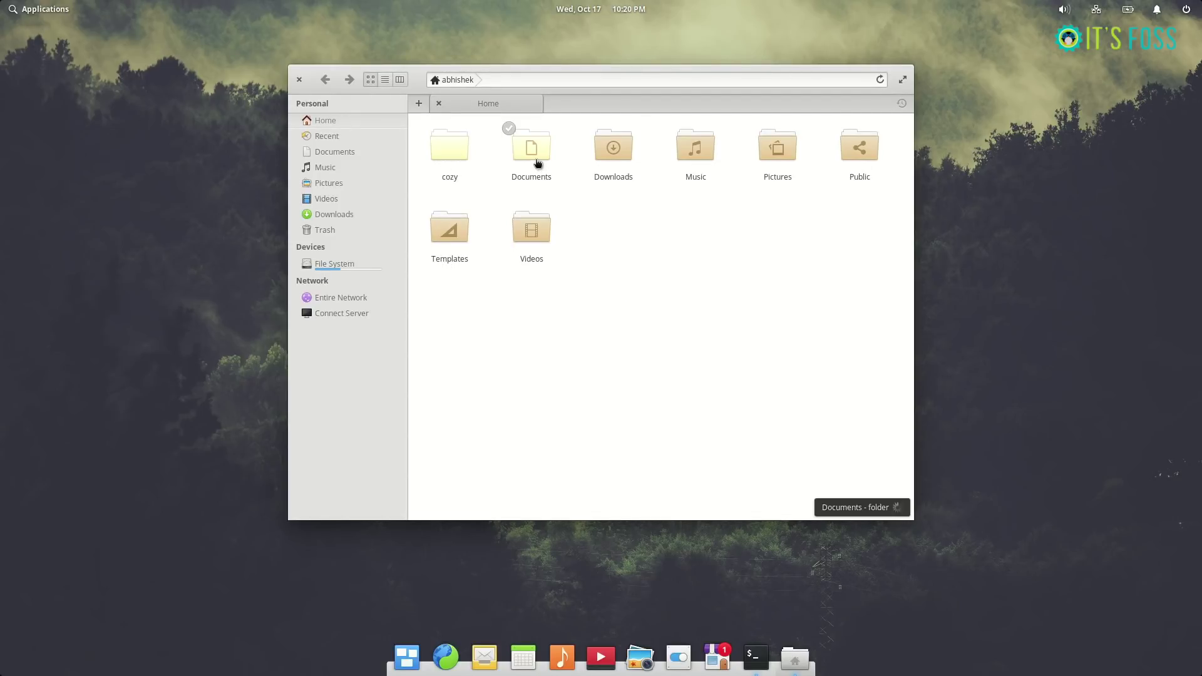
# Step: Browse Documents, then cozy, data and ui, and return to the cozy folder
pyautogui.click(536, 162)
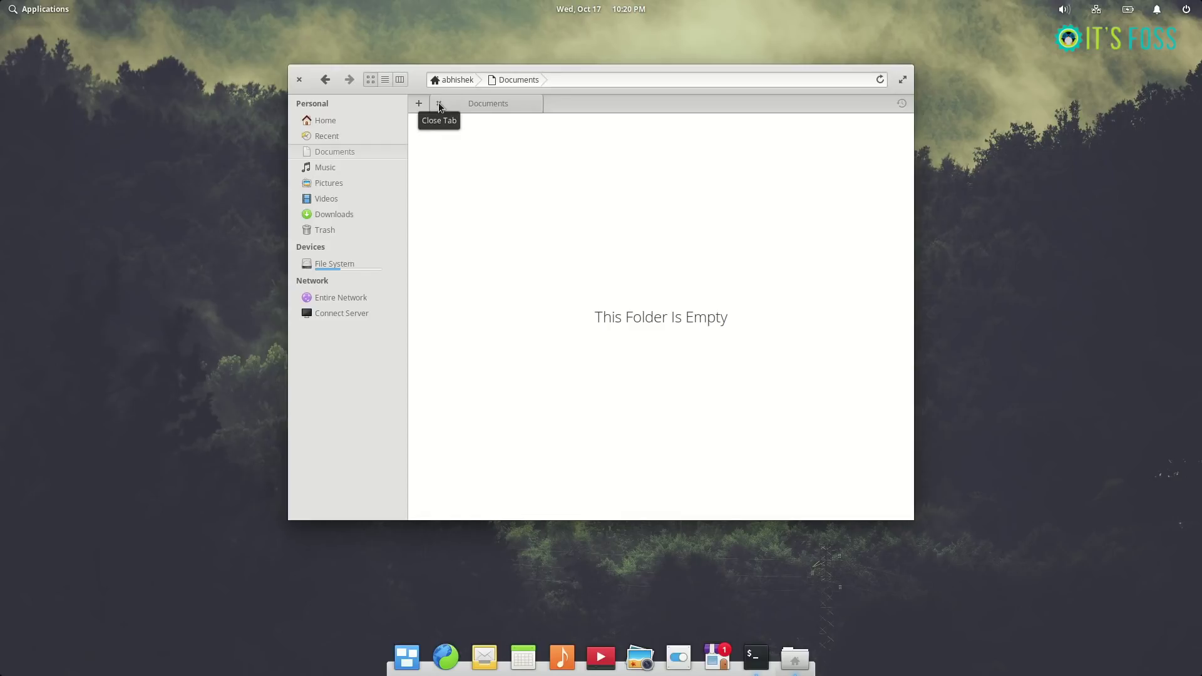
pyautogui.click(460, 80)
pyautogui.click(460, 160)
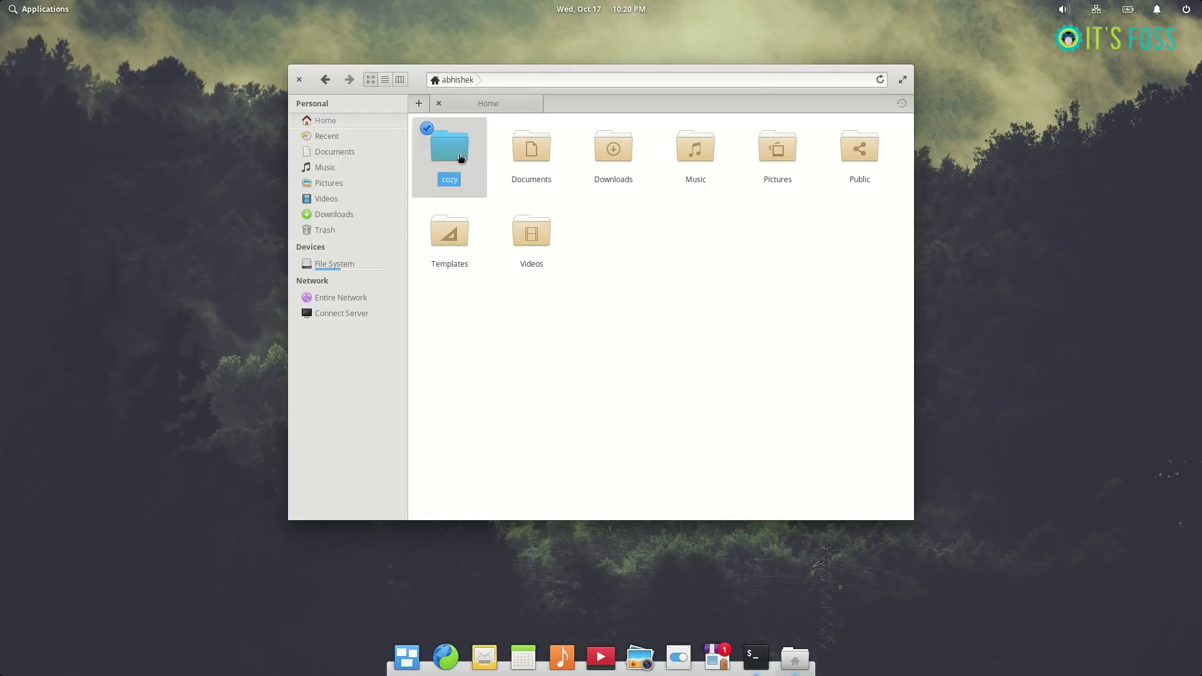
pyautogui.click(510, 134)
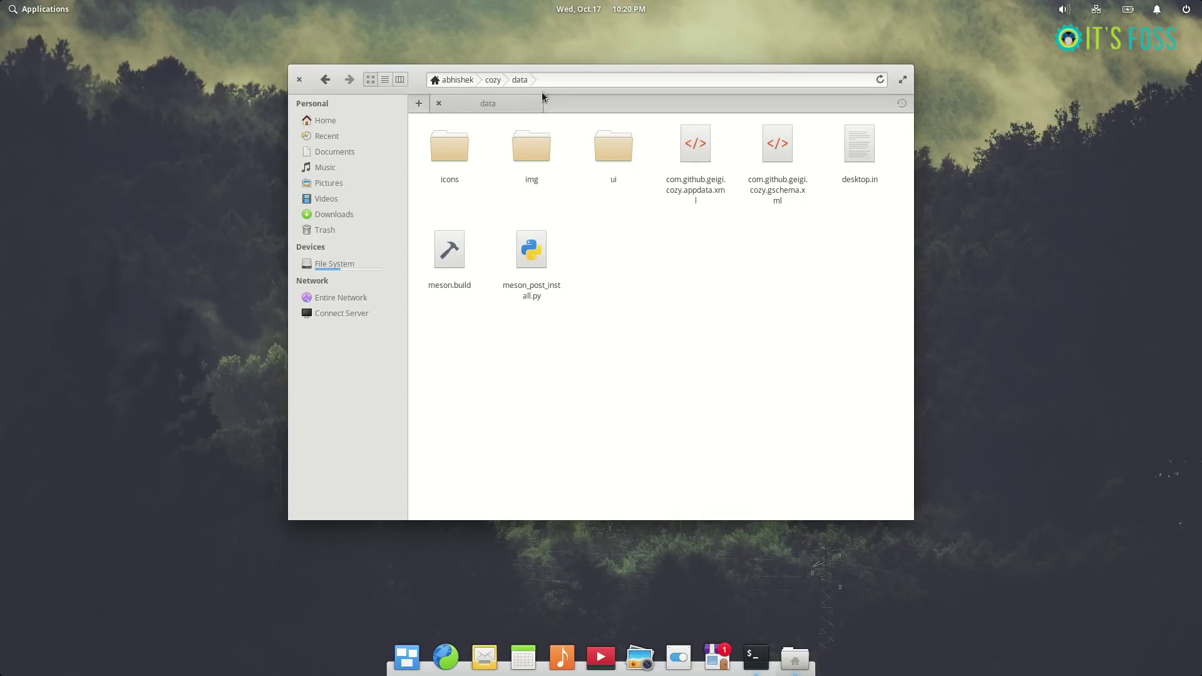
pyautogui.click(604, 150)
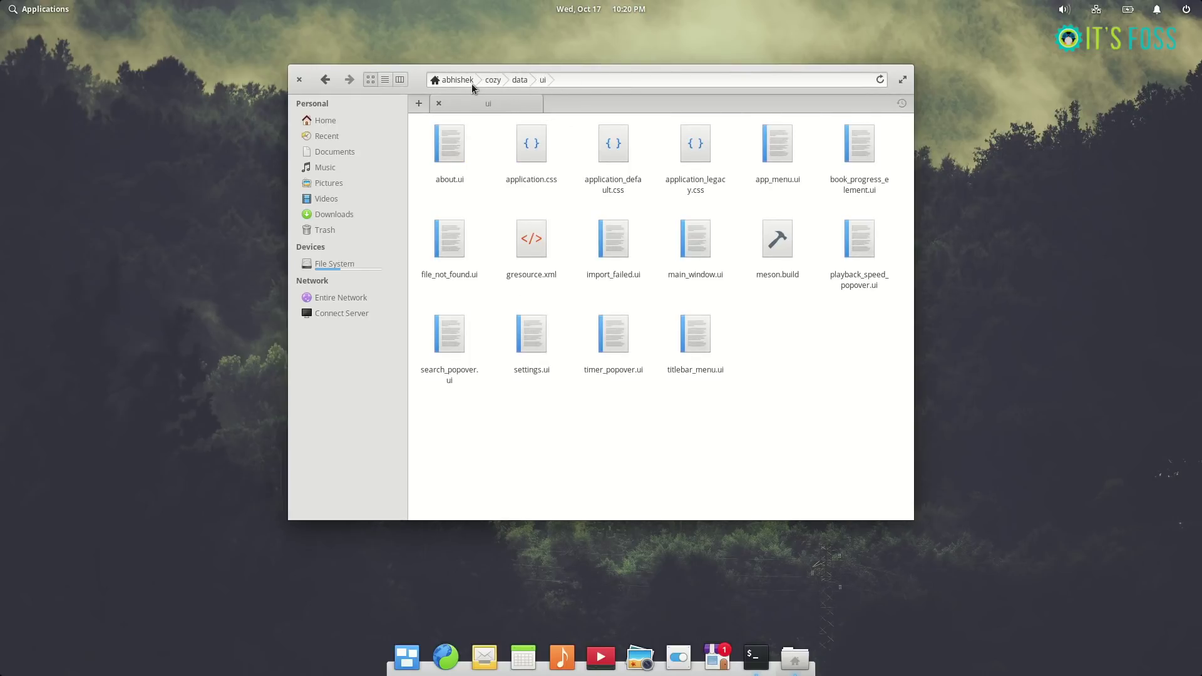
pyautogui.click(493, 80)
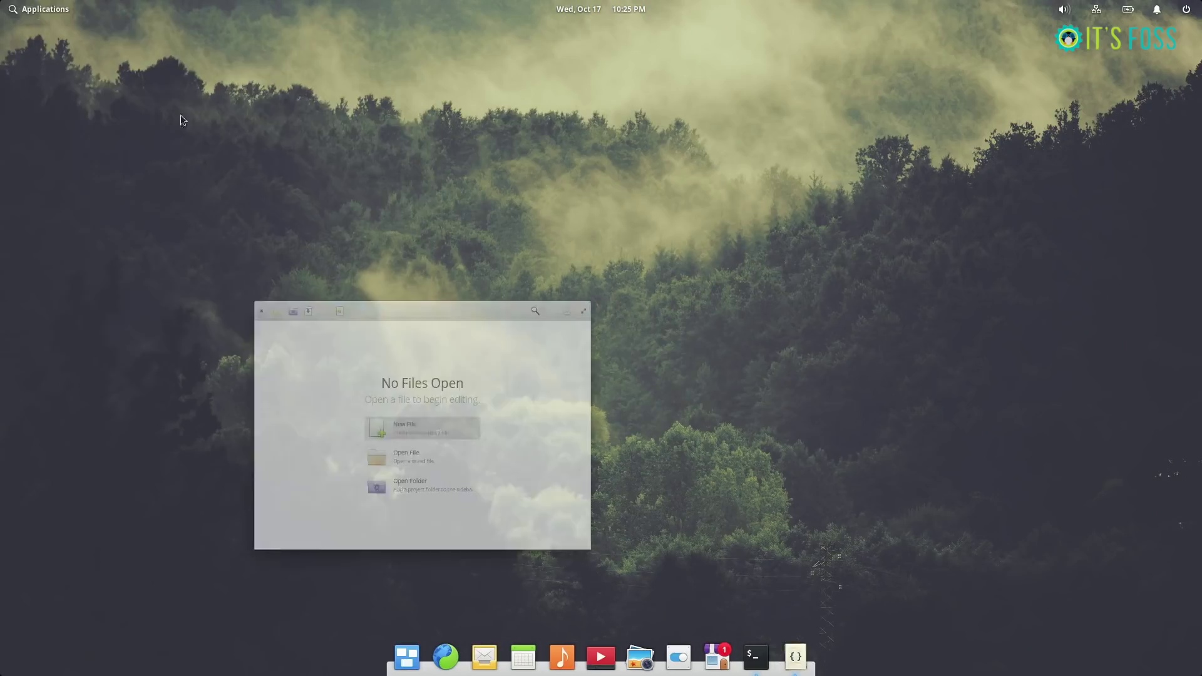
# Step: Move the Code window right and place the cursor at the end of line 10 in main.py
pyautogui.moveTo(442, 174); pyautogui.dragTo(642, 167)
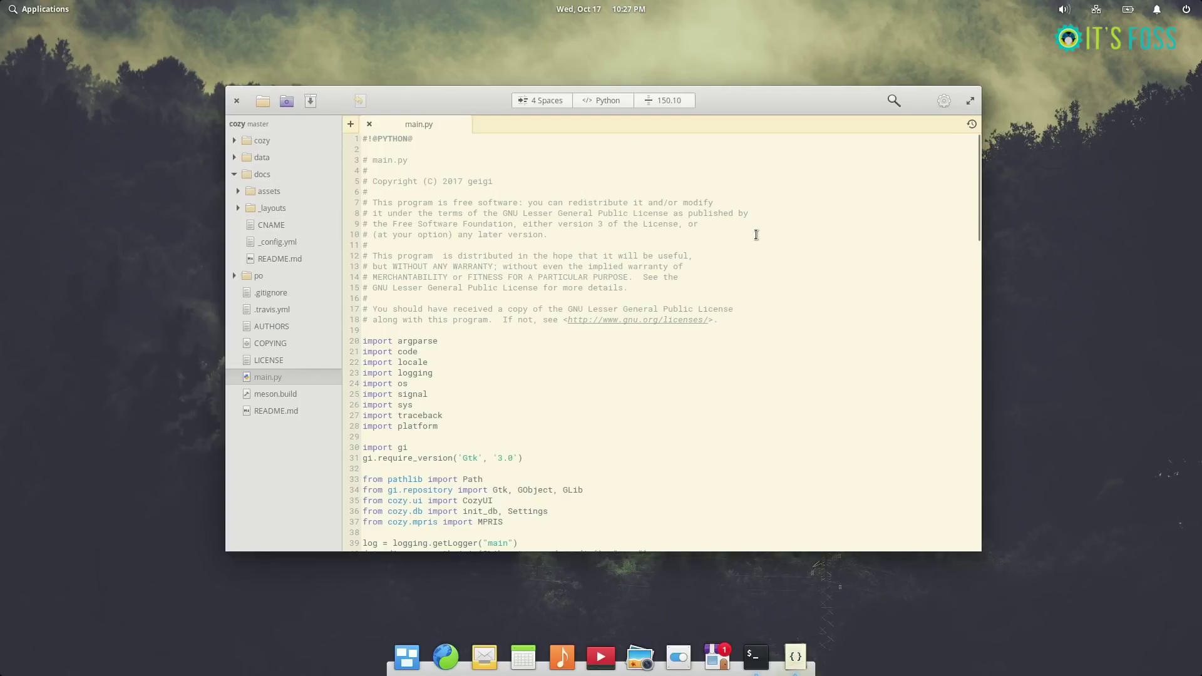
pyautogui.click(756, 235)
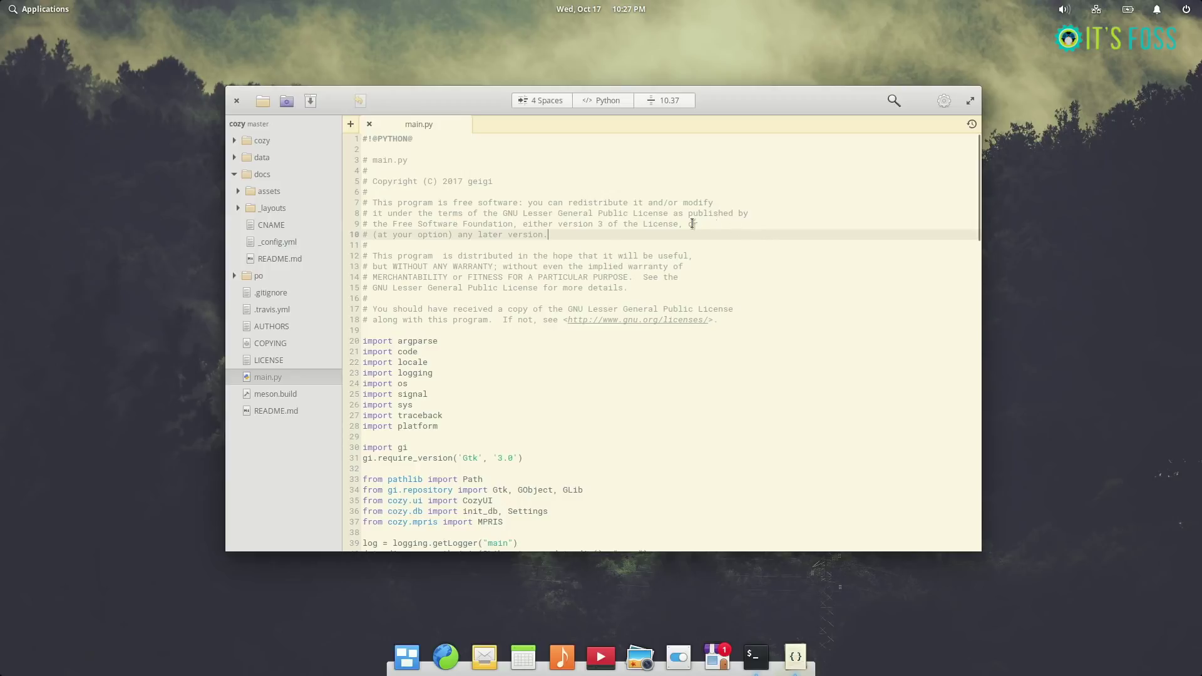
# Step: Scroll main.py down to the Application class at line 41 and widen the file sidebar
pyautogui.scroll(-6, 483, 309)
pyautogui.scroll(-7, 483, 309)
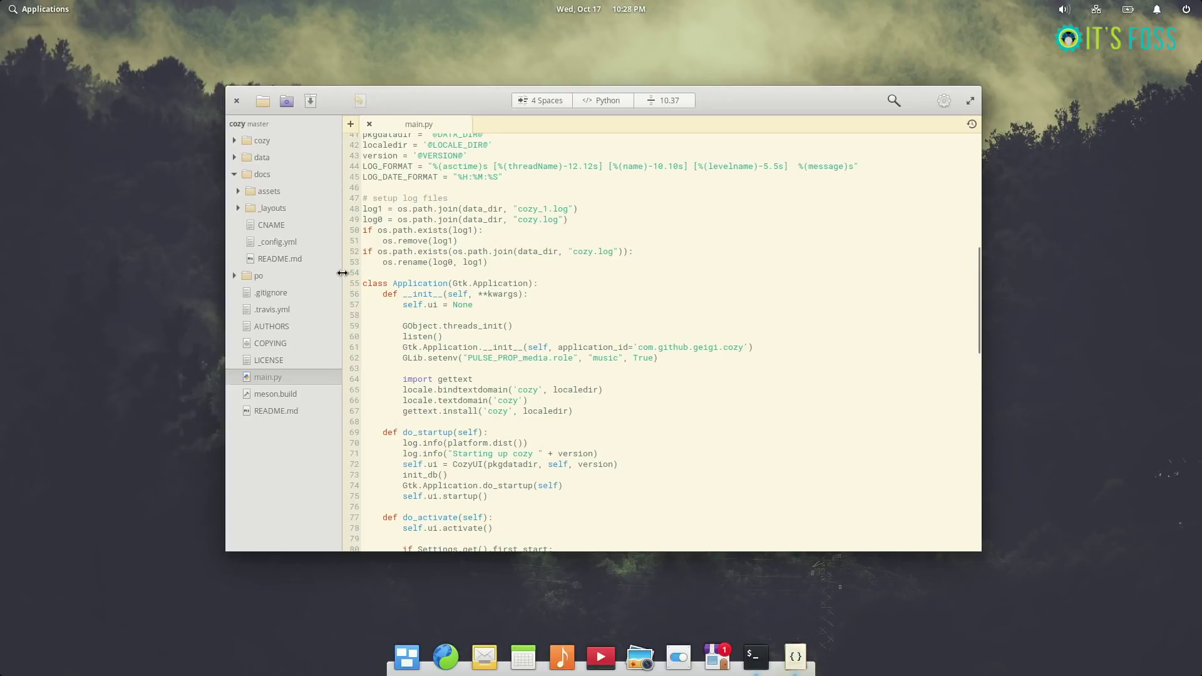
pyautogui.moveTo(341, 274); pyautogui.dragTo(361, 277)
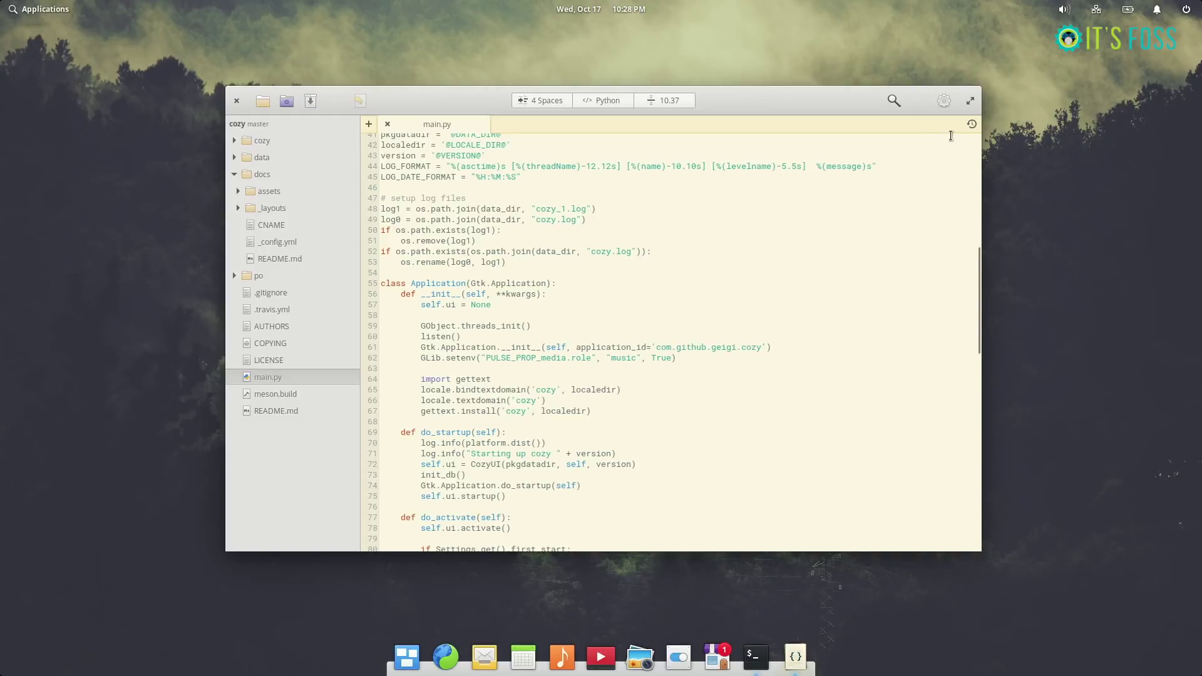
# Step: Try the dark, white and Solarized Light editor schemes, ending on white High Contrast
pyautogui.click(944, 101)
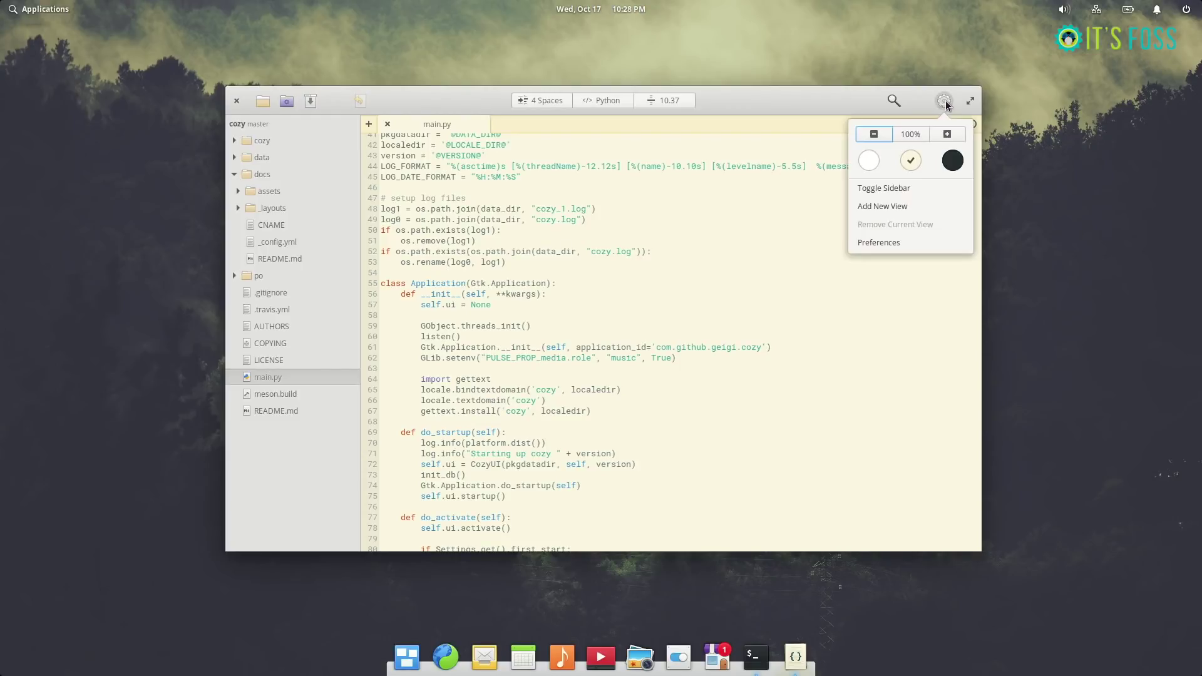
pyautogui.click(952, 161)
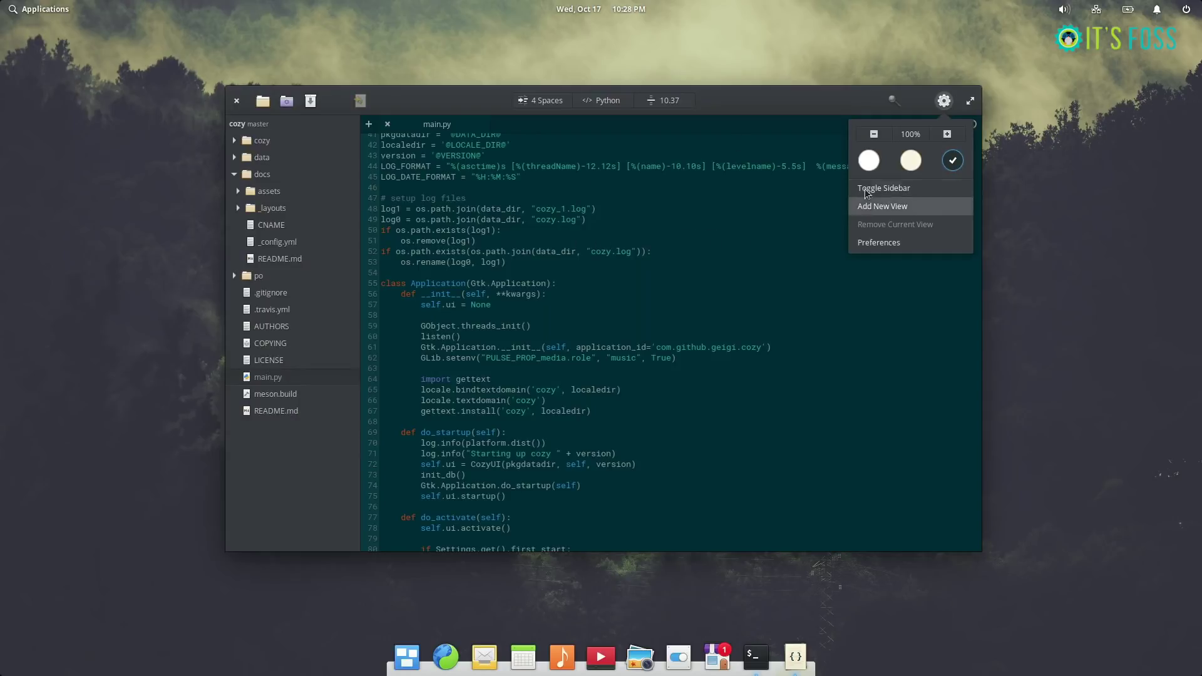
pyautogui.click(869, 166)
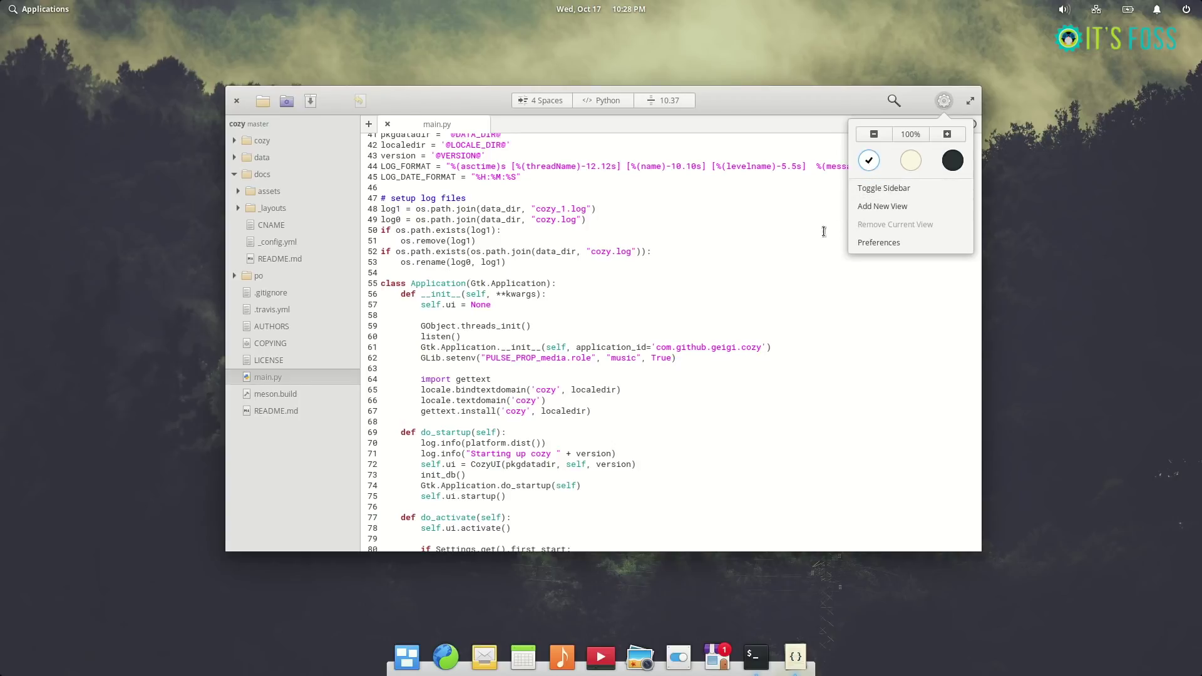
pyautogui.click(908, 162)
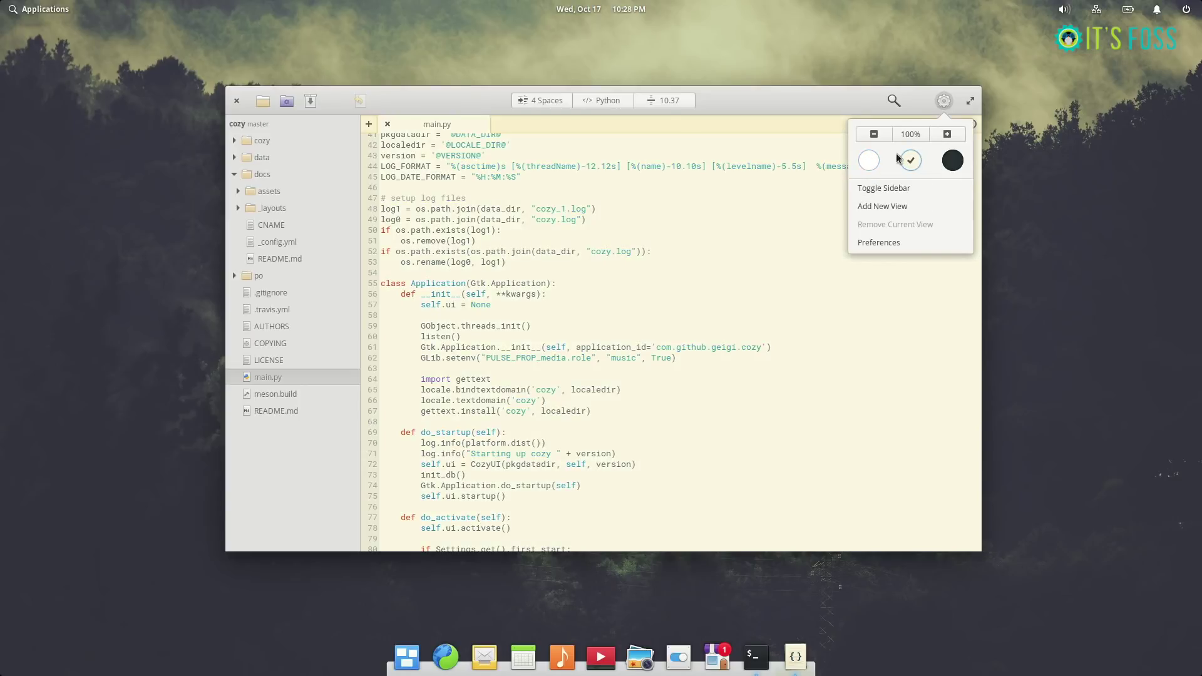
pyautogui.click(868, 162)
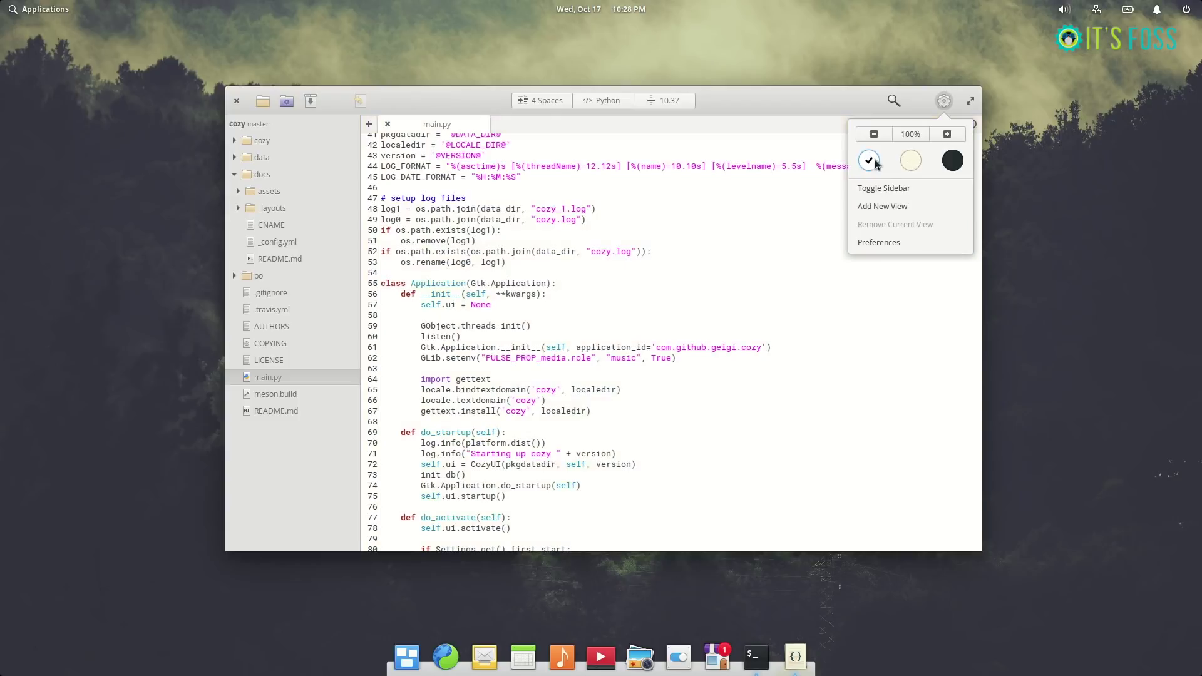
# Step: Apply the Solarized Dark scheme, then view and dismiss the Closed Tabs list, which includes README.md
pyautogui.click(952, 160)
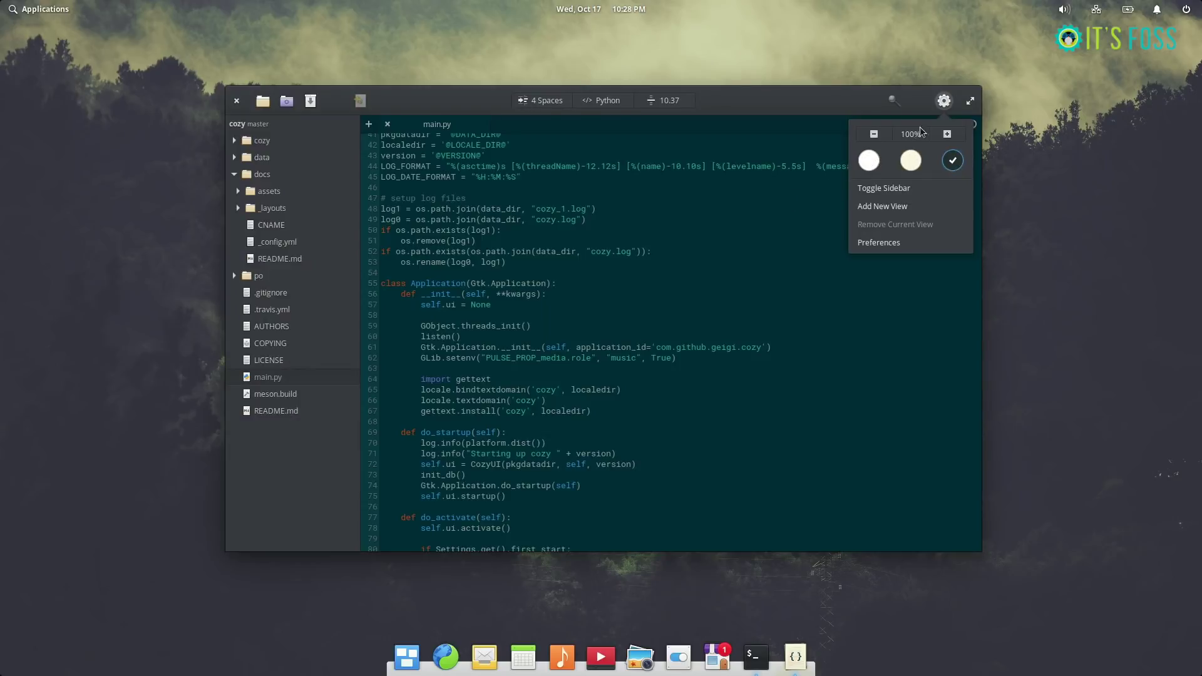
pyautogui.press('Escape')
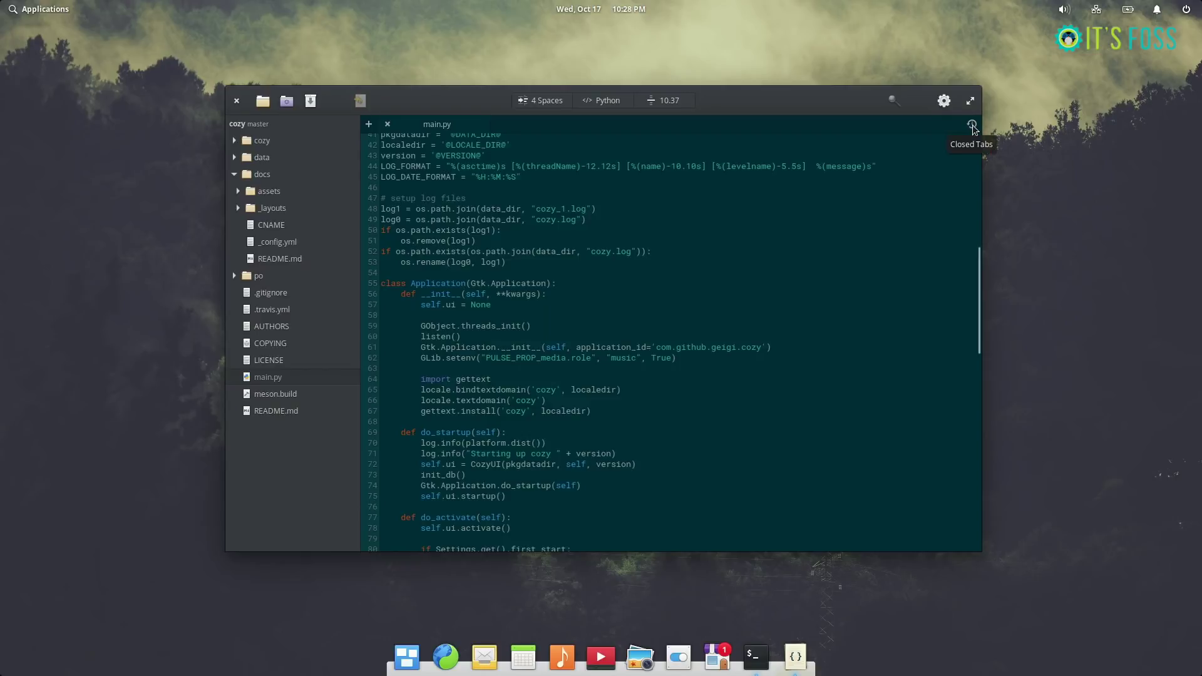
pyautogui.click(971, 126)
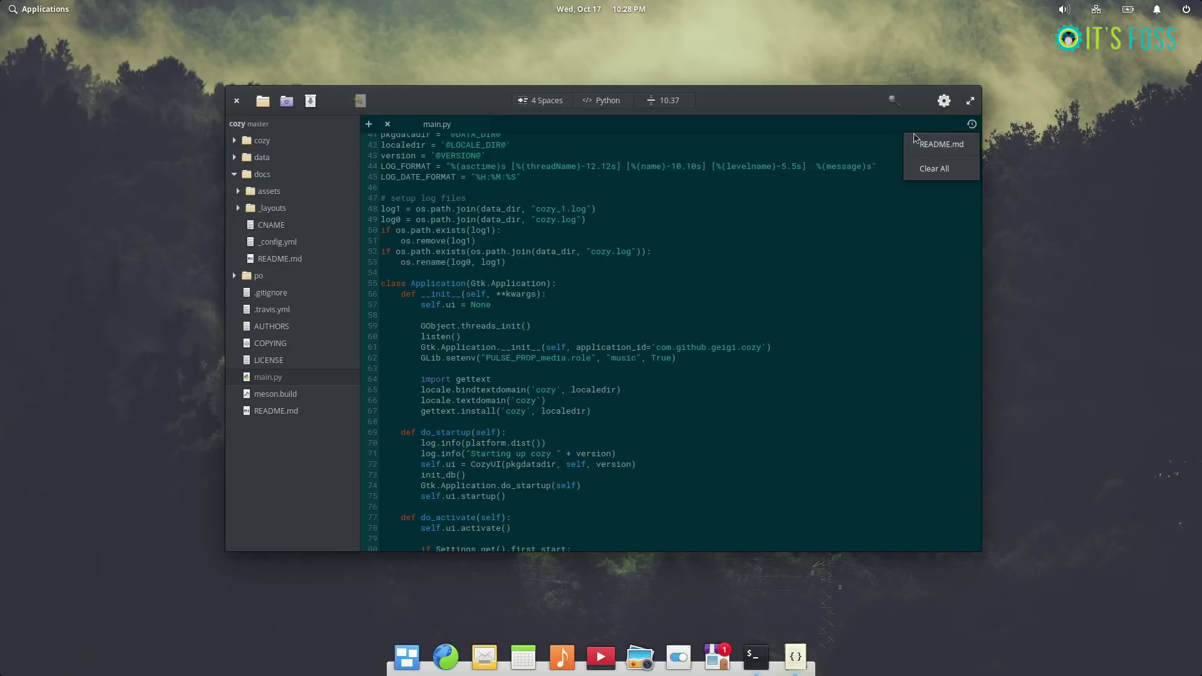
pyautogui.click(842, 104)
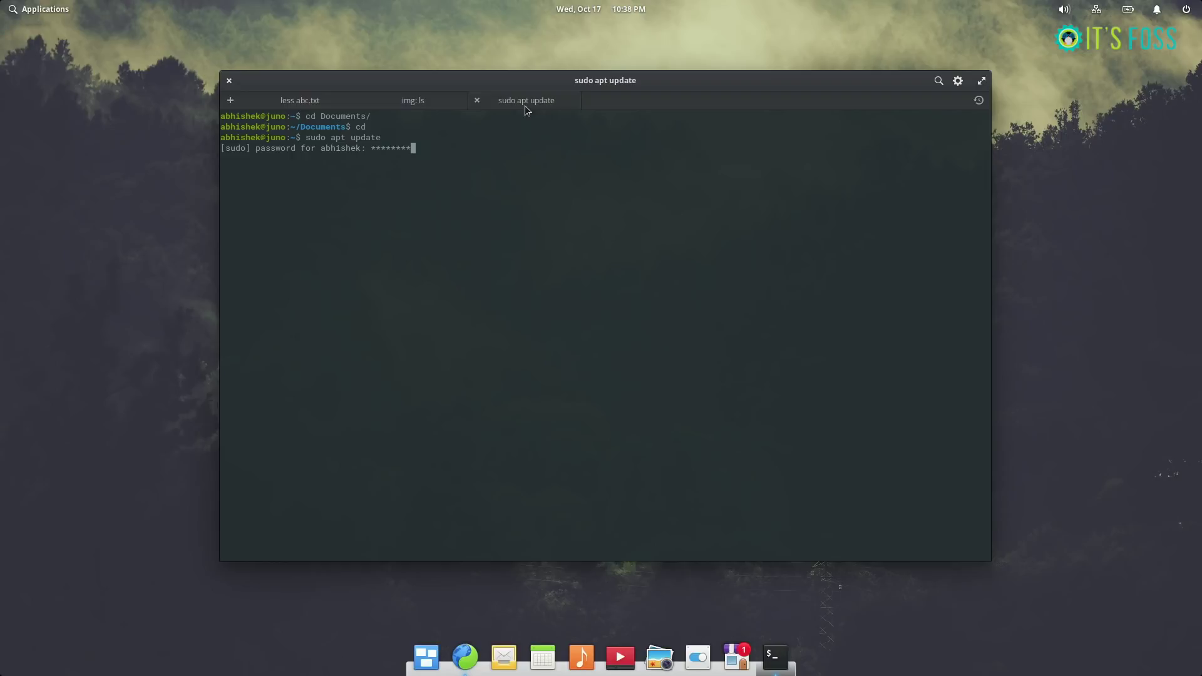
# Step: Submit the sudo password so apt update runs, and quit the abc.txt viewer in another tab
pyautogui.press('Return')
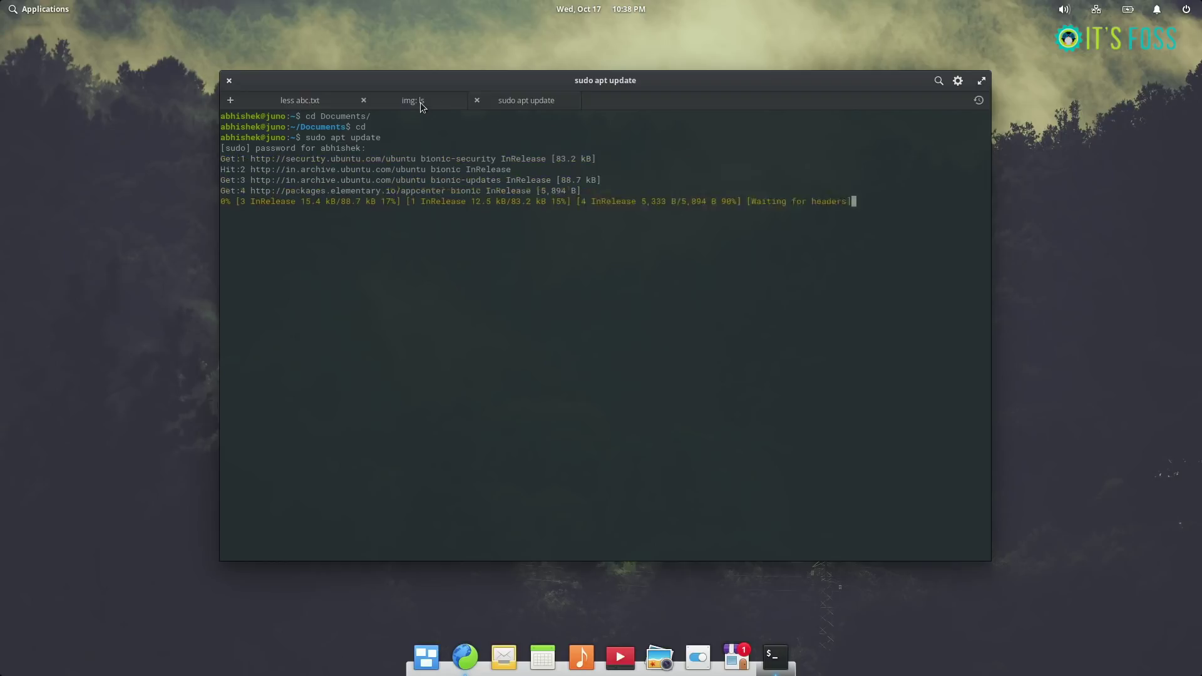
pyautogui.click(420, 101)
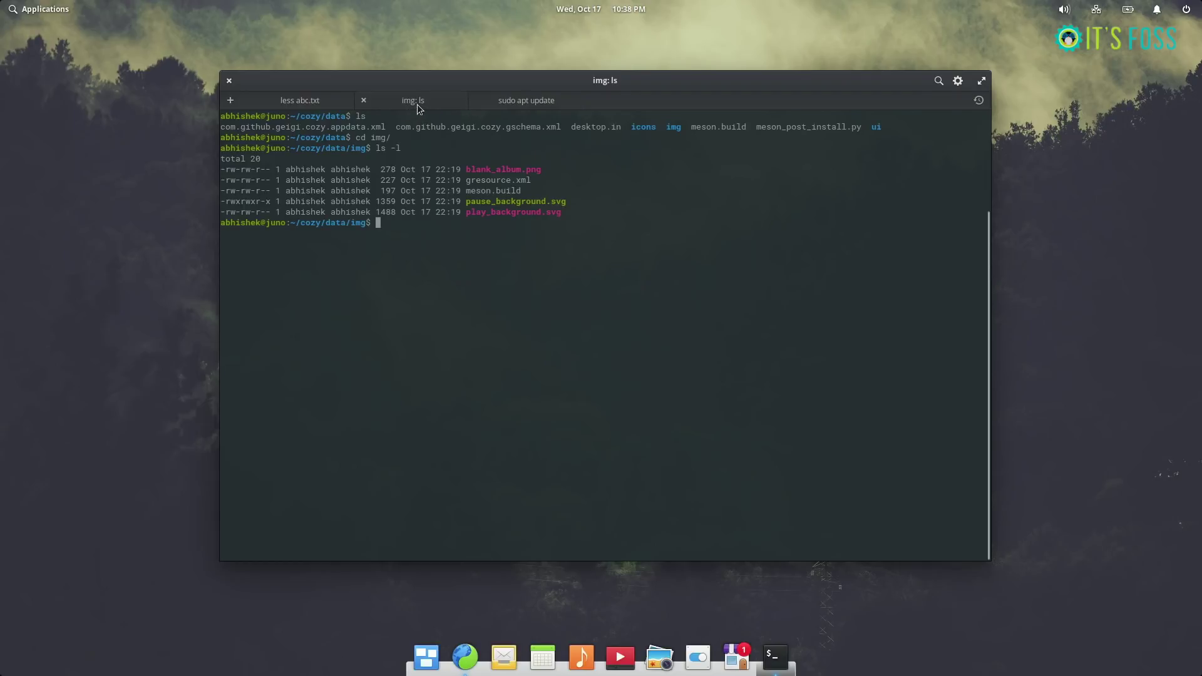
pyautogui.click(299, 104)
pyautogui.press('q')
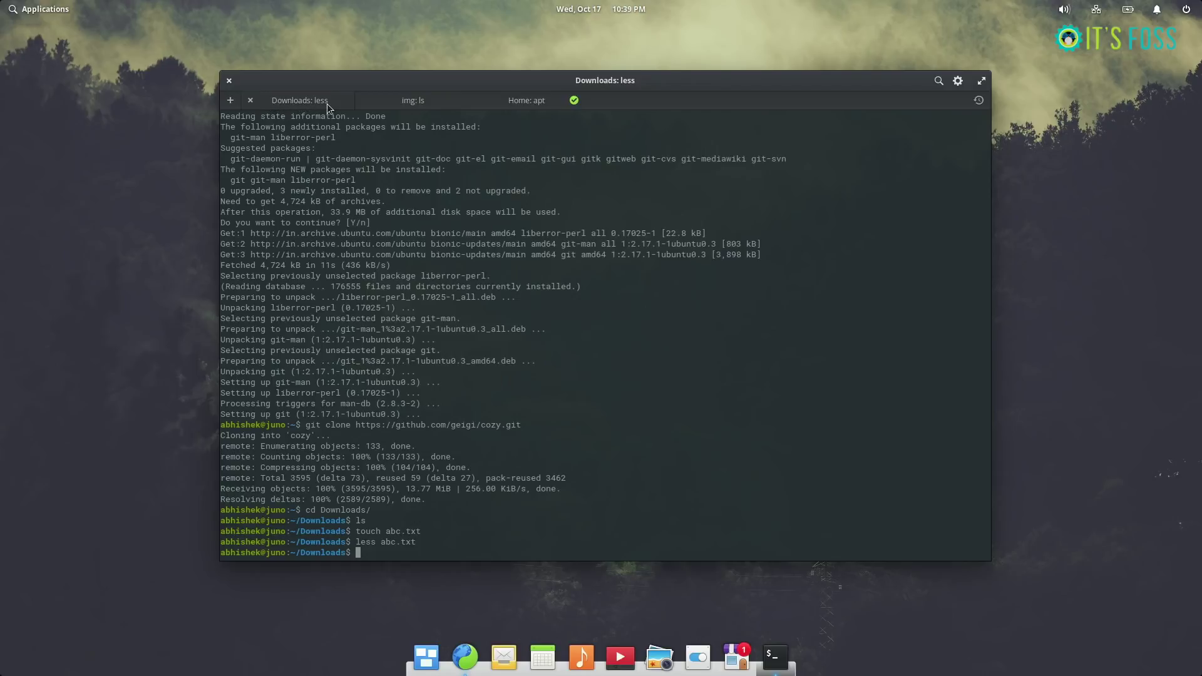
pyautogui.click(521, 103)
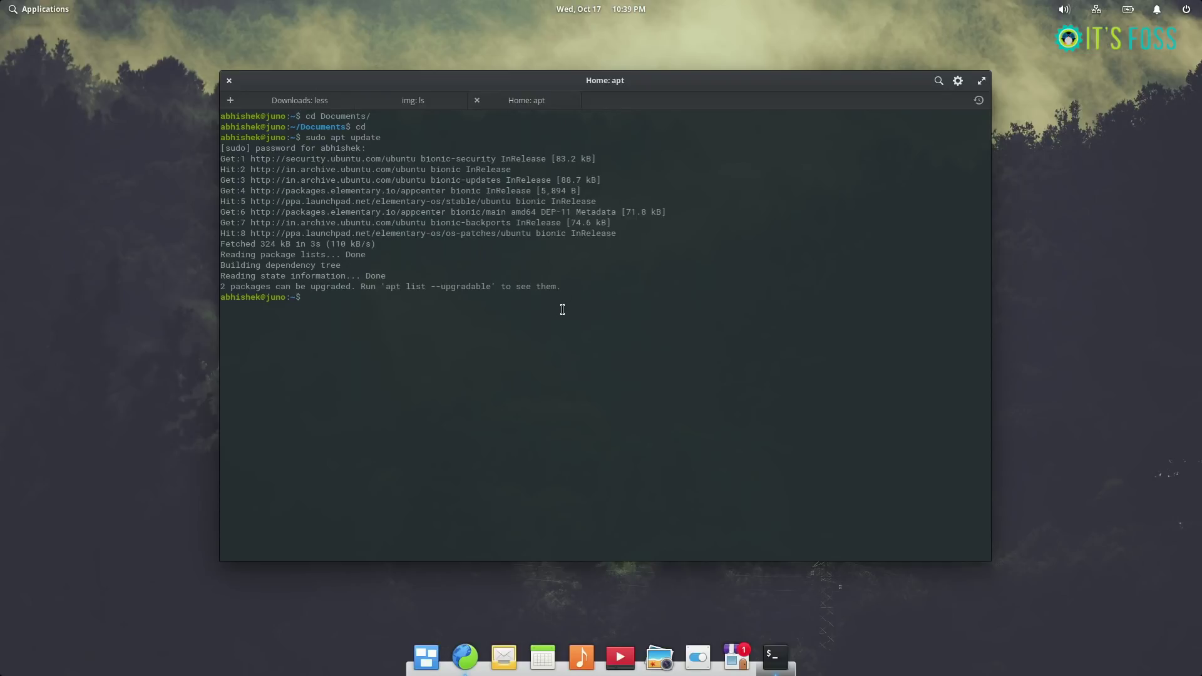
# Step: Edit the recalled command to 'sudo apt upgrade -y', run it, and hide the terminal
pyautogui.press('Up')
pyautogui.press('BackSpace')
pyautogui.press('BackSpace')
pyautogui.press('BackSpace')
pyautogui.press('BackSpace')
pyautogui.write('grade -y')
pyautogui.press('Return')
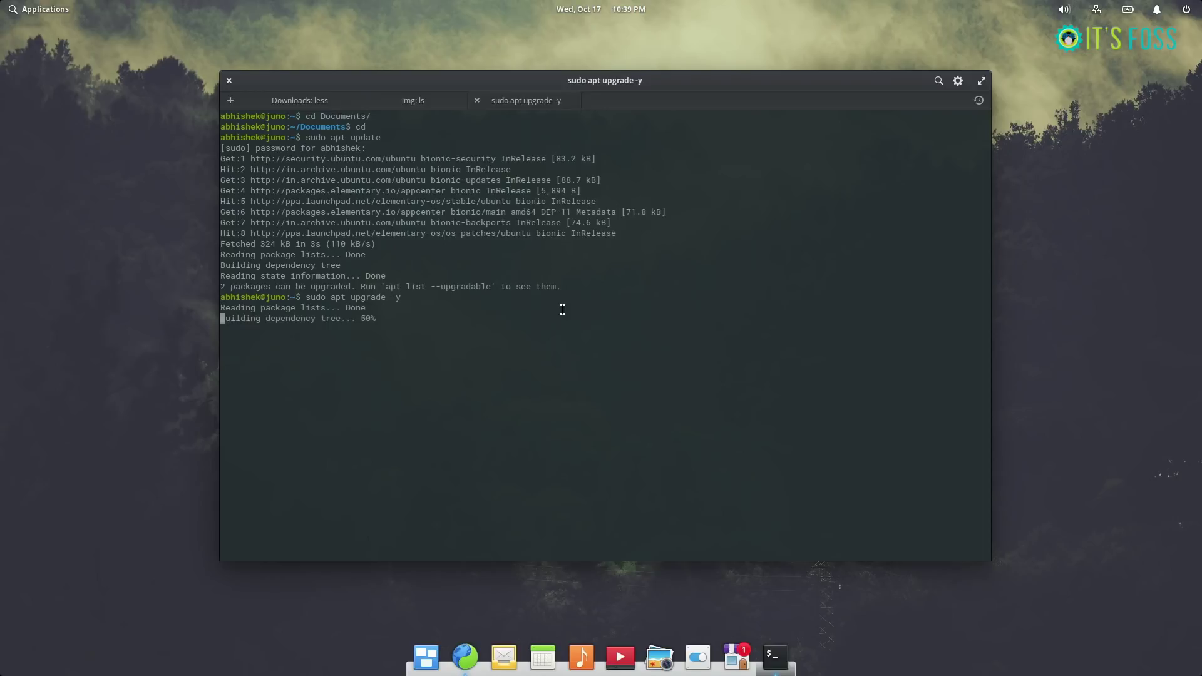
pyautogui.hotkey('ctrl', 'shift', 'Left')
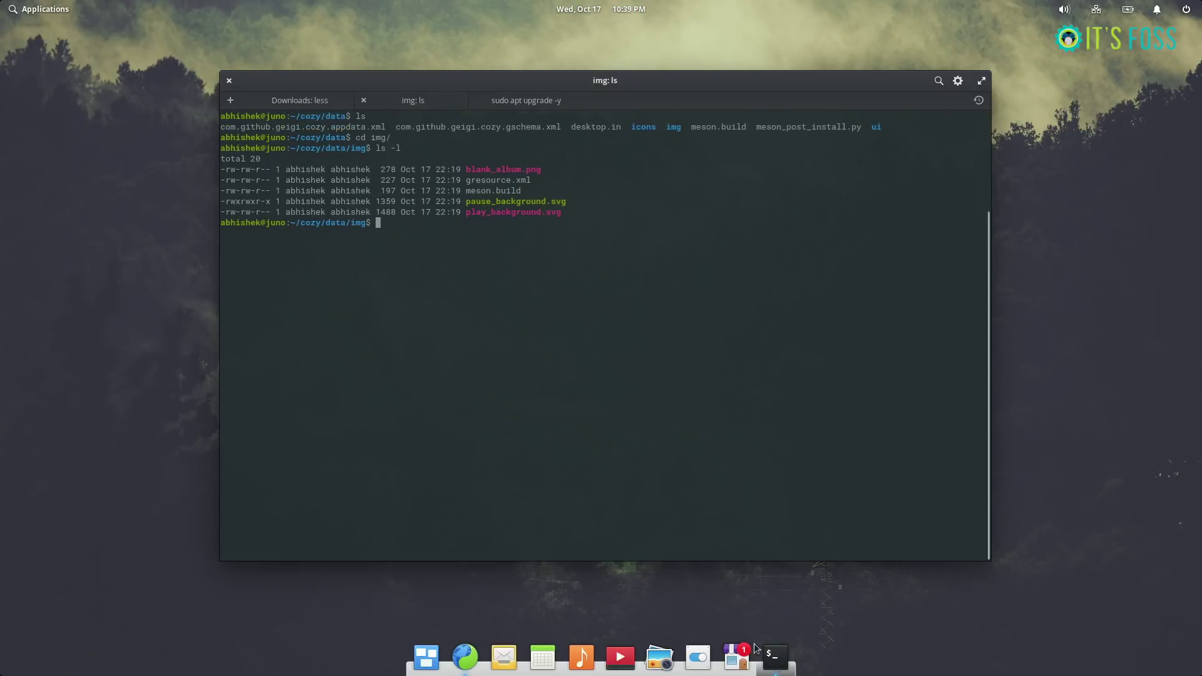
pyautogui.press('super+h')
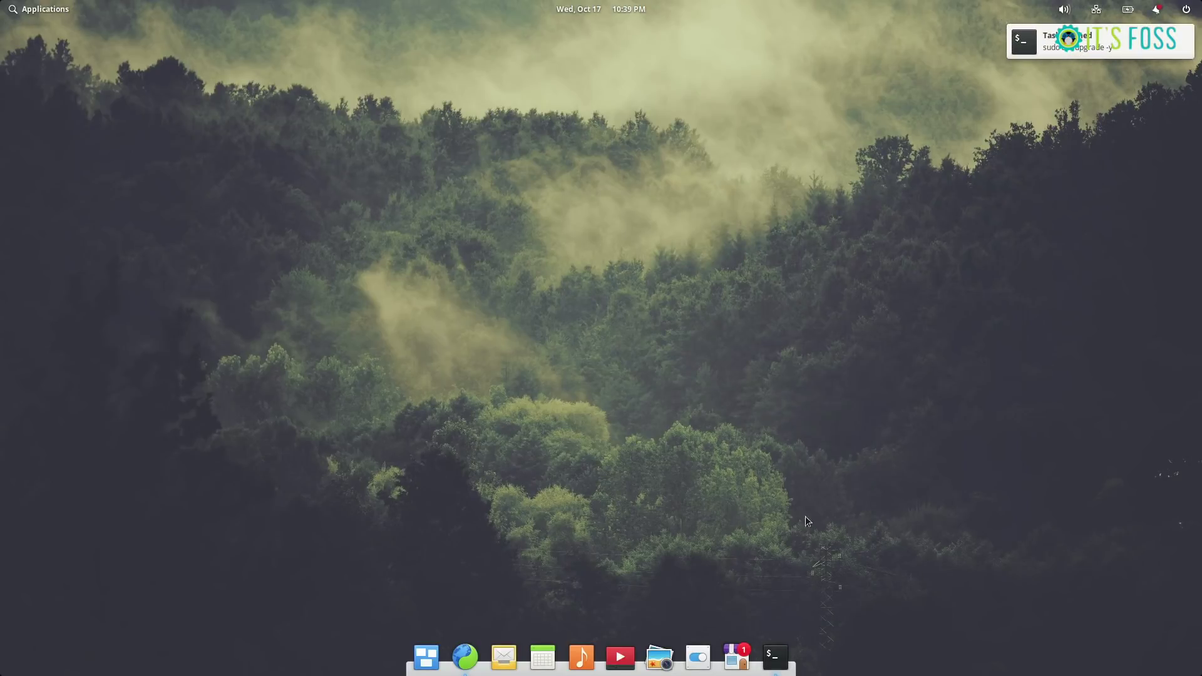
# Step: Bring Terminal back, peek at the notifications, then view the finished upgrade in the Home: apt tab
pyautogui.click(774, 662)
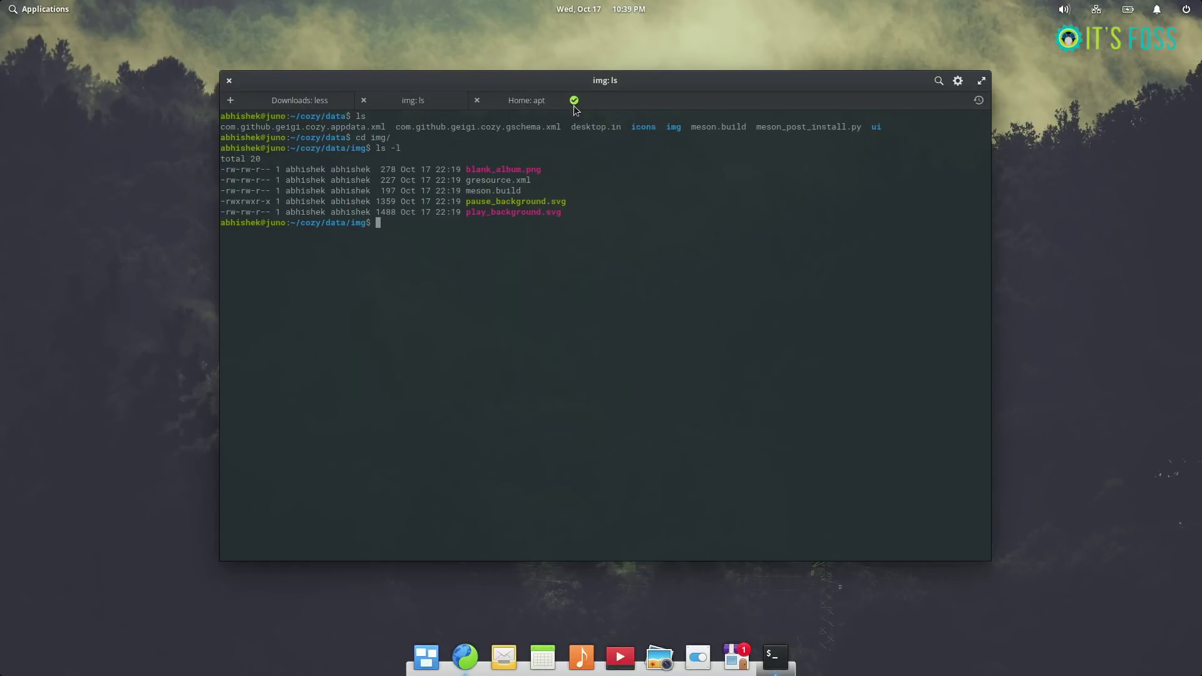
pyautogui.click(1157, 13)
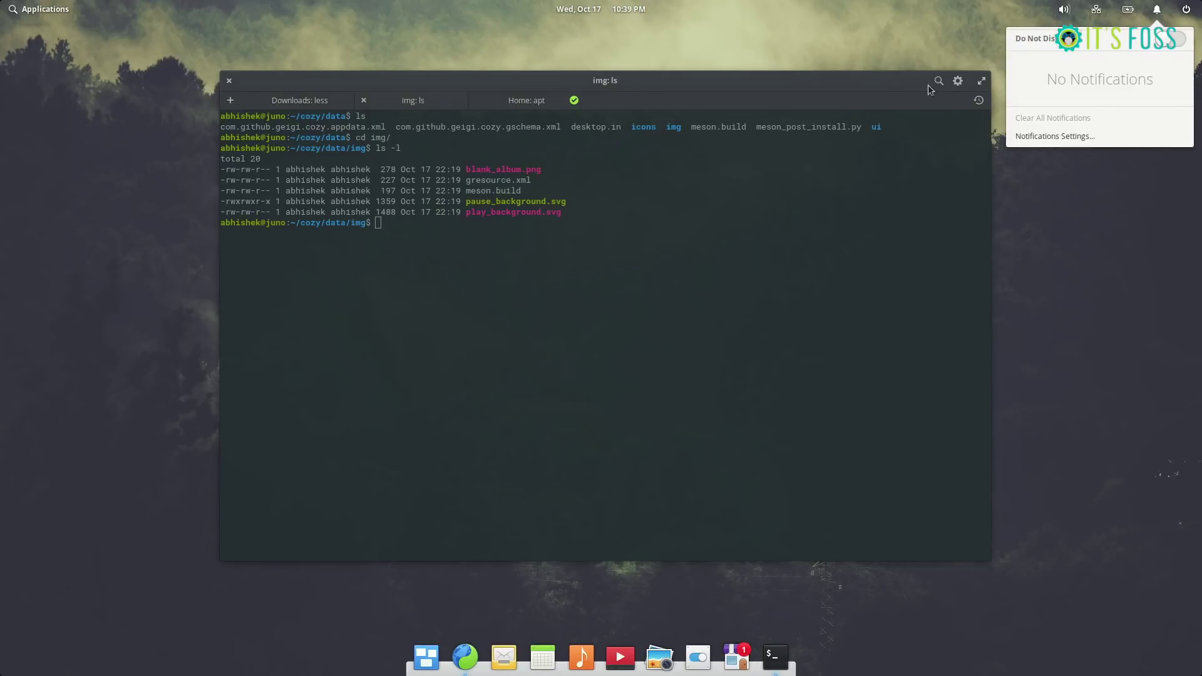
pyautogui.click(570, 197)
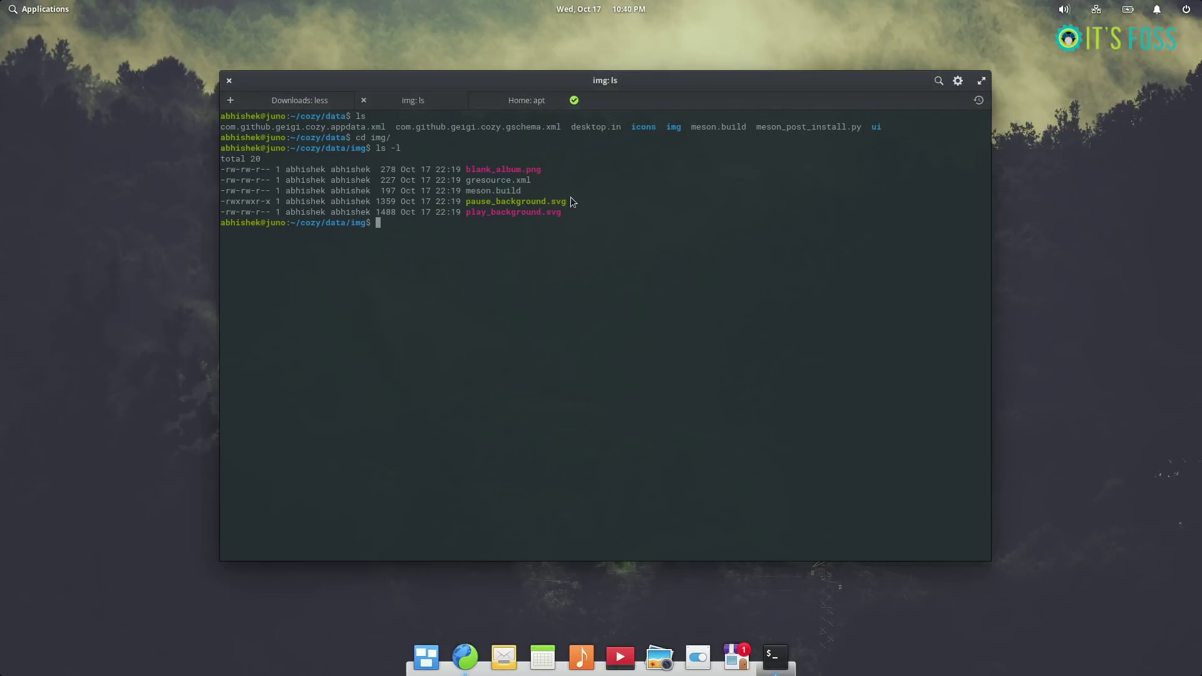
pyautogui.click(517, 100)
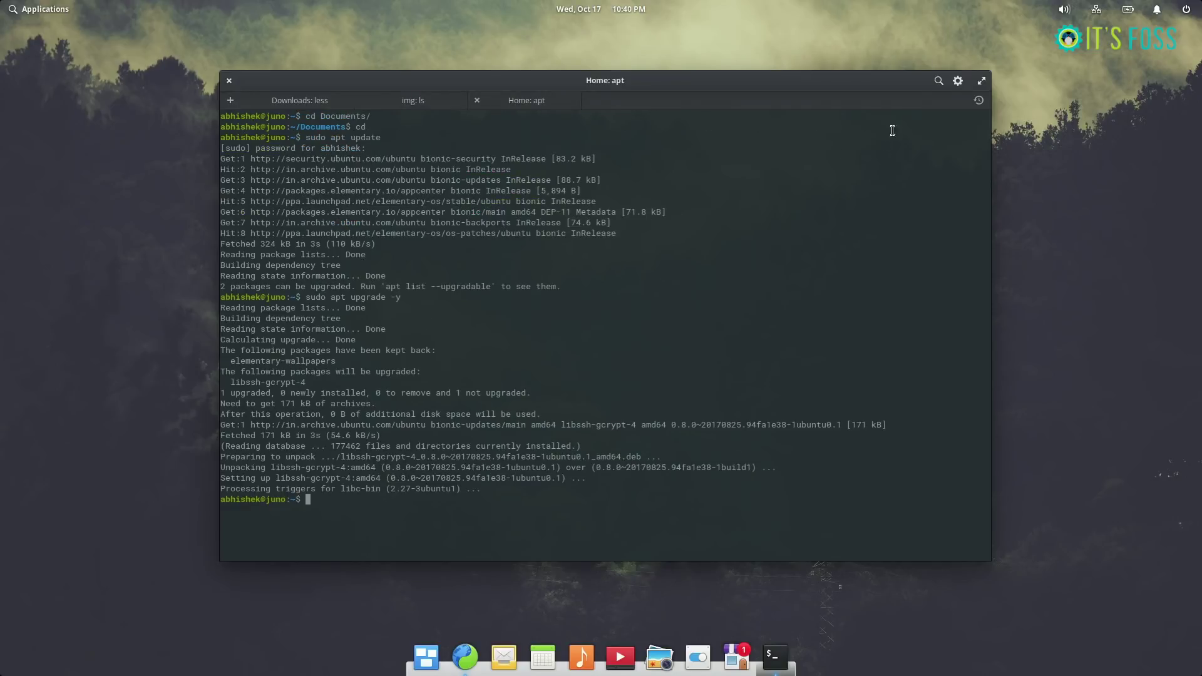
pyautogui.click(938, 81)
pyautogui.write('launc')
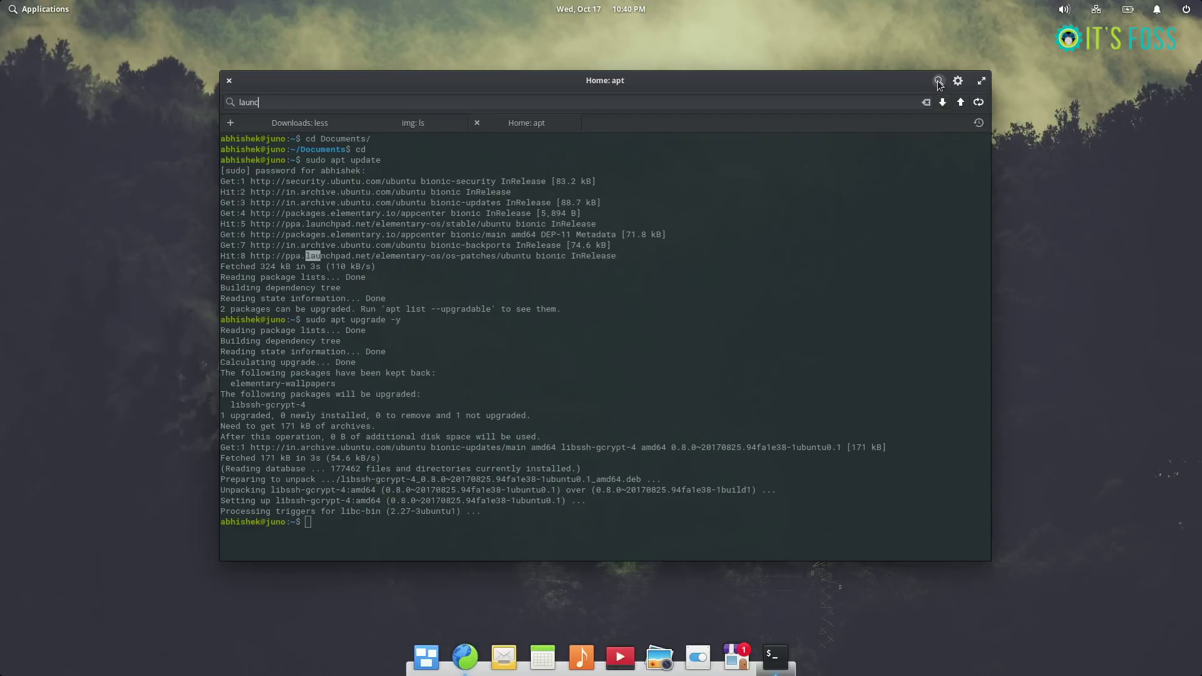
pyautogui.write('hpad')
pyautogui.press('BackSpace')
pyautogui.press('BackSpace')
pyautogui.press('BackSpace')
pyautogui.press('BackSpace')
pyautogui.press('BackSpace')
pyautogui.press('BackSpace')
pyautogui.press('BackSpace')
pyautogui.press('BackSpace')
pyautogui.write('aunchpad')
pyautogui.click(960, 103)
pyautogui.click(960, 103)
pyautogui.click(940, 103)
pyautogui.click(943, 102)
pyautogui.click(960, 103)
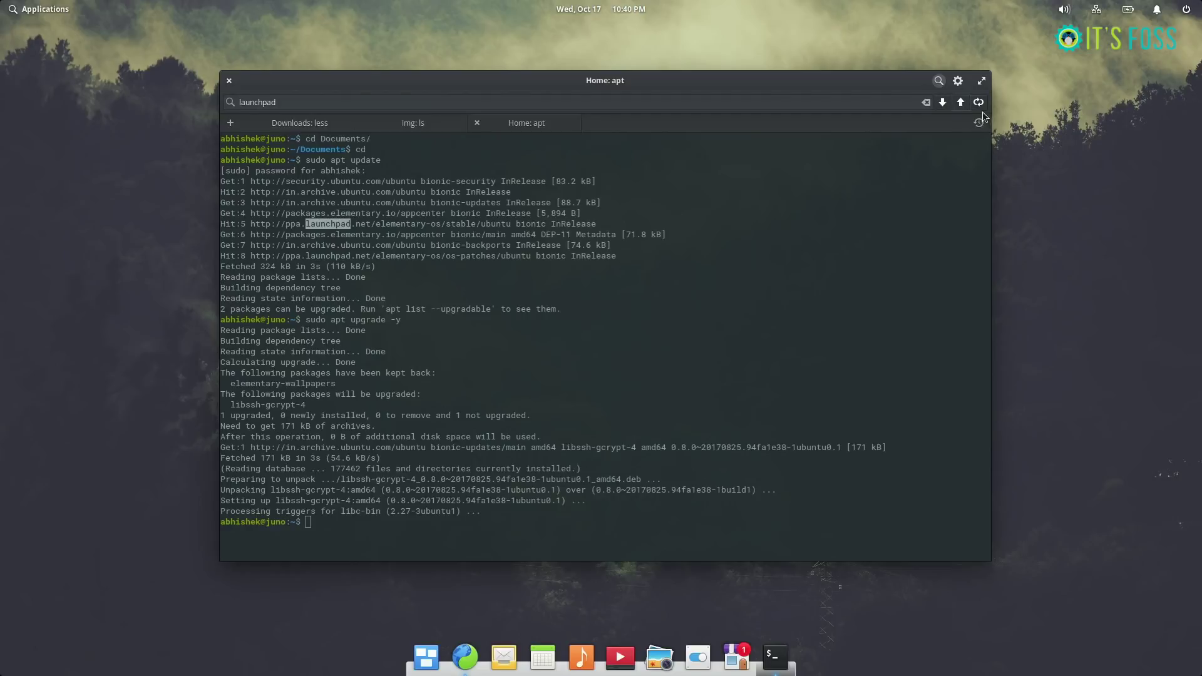
pyautogui.click(978, 103)
pyautogui.click(960, 102)
pyautogui.click(960, 102)
pyautogui.click(960, 102)
pyautogui.click(941, 82)
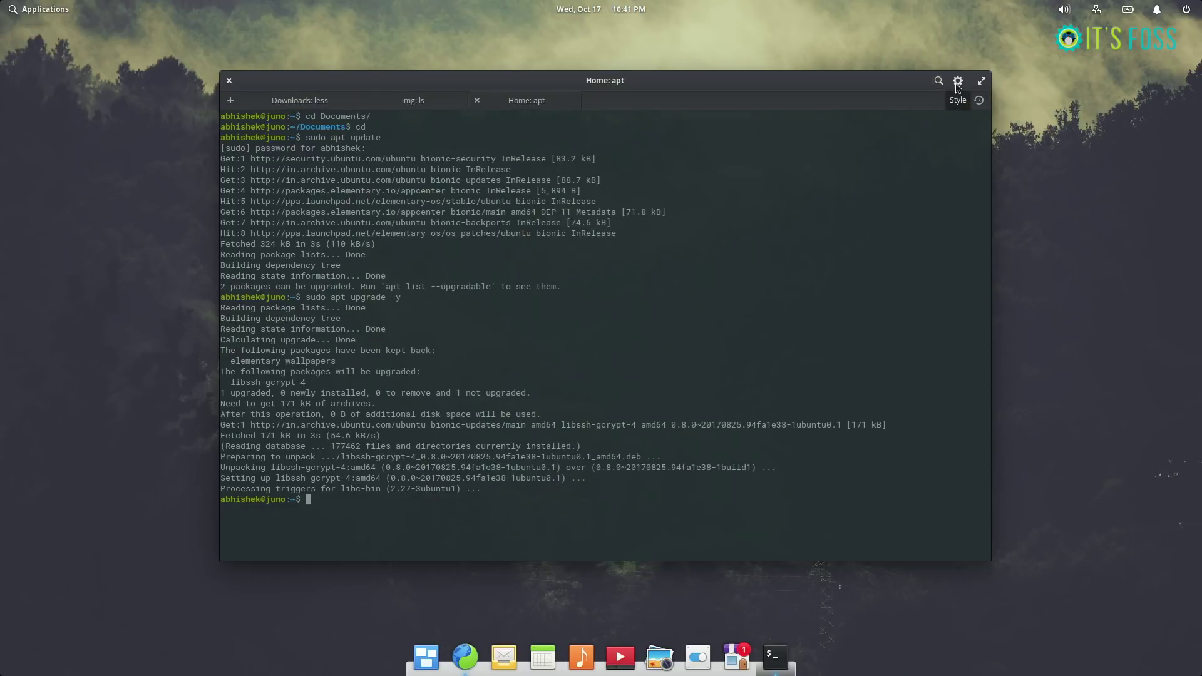
# Step: Try the terminal's cream and white colour schemes
pyautogui.click(957, 82)
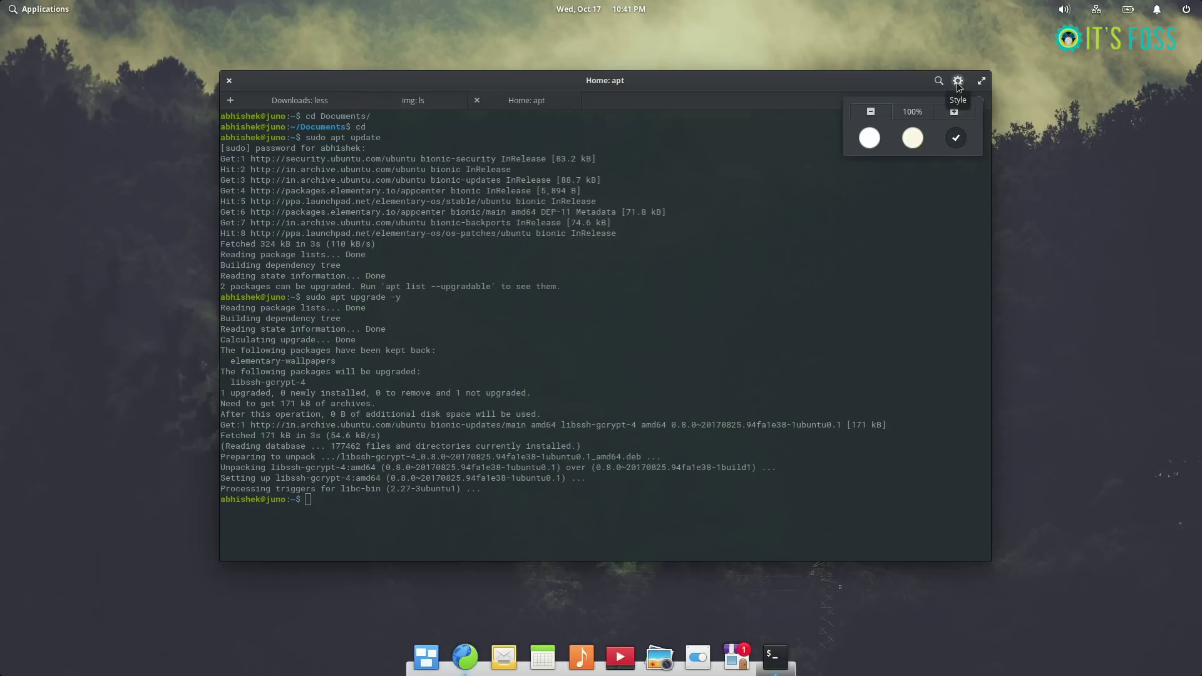
pyautogui.click(913, 139)
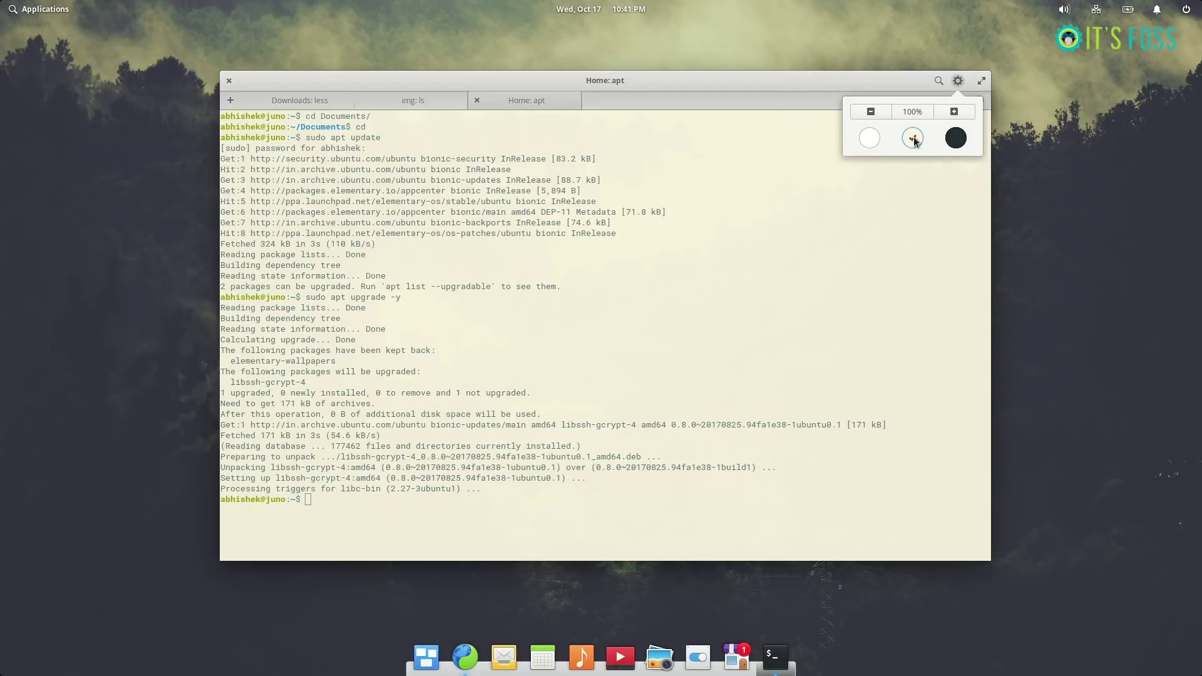
pyautogui.click(869, 140)
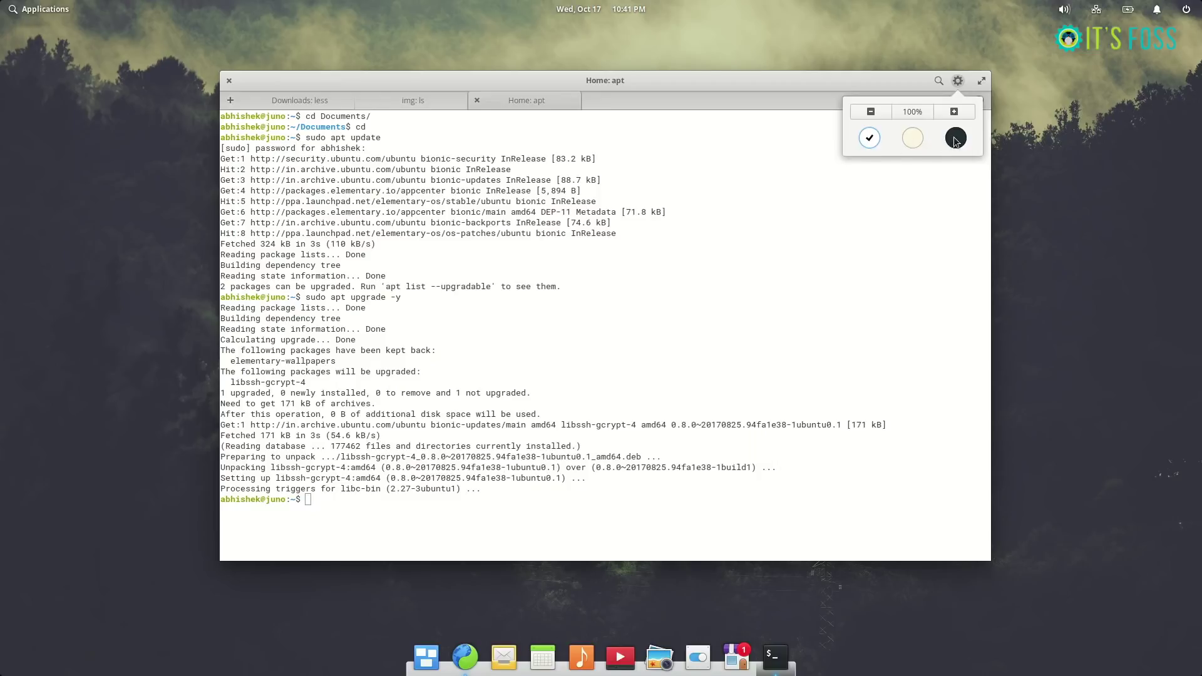
# Step: Enlarge the terminal text several steps, then shrink it back to 100%
pyautogui.click(954, 111)
pyautogui.click(953, 112)
pyautogui.click(954, 111)
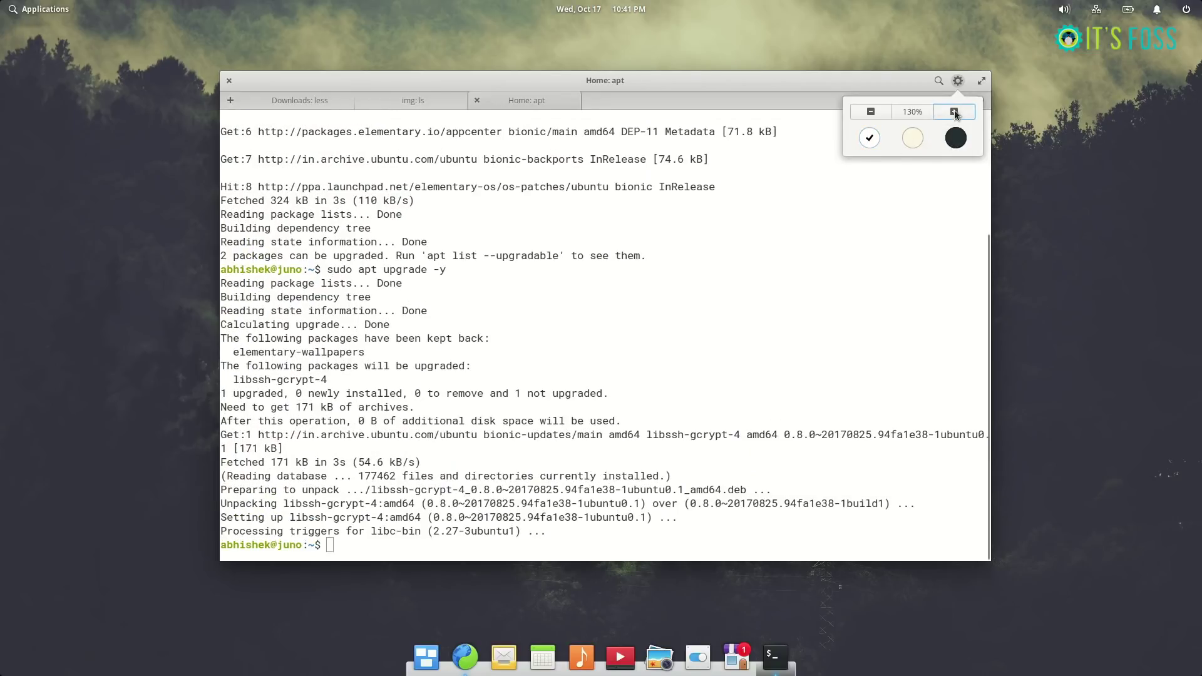
pyautogui.click(954, 111)
pyautogui.click(953, 111)
pyautogui.click(954, 111)
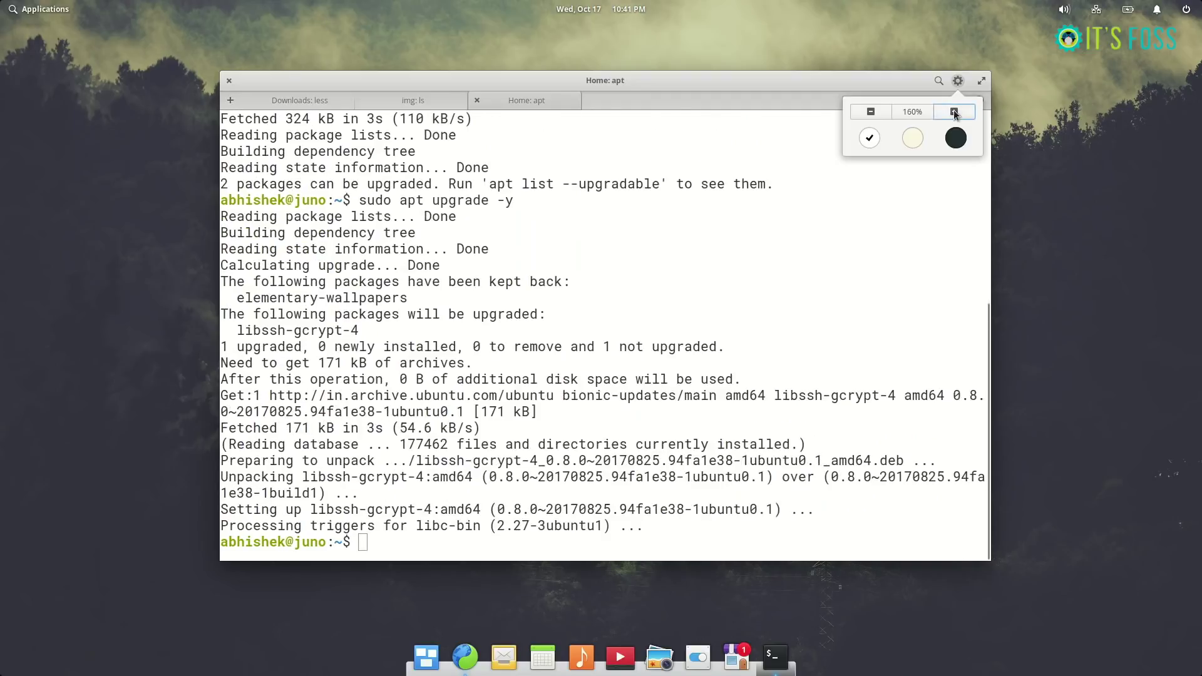
pyautogui.click(953, 112)
pyautogui.click(954, 112)
pyautogui.click(954, 112)
pyautogui.click(870, 113)
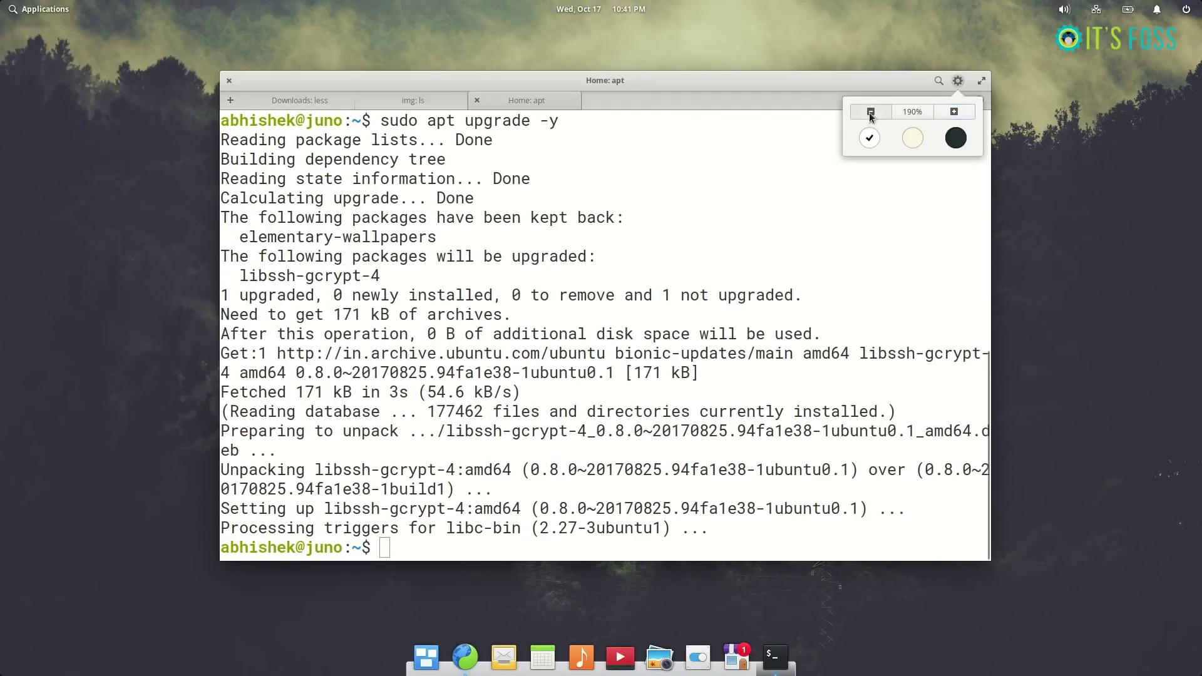
pyautogui.click(870, 112)
pyautogui.click(870, 112)
pyautogui.click(870, 112)
pyautogui.click(870, 113)
pyautogui.click(869, 113)
pyautogui.click(870, 113)
pyautogui.click(870, 113)
pyautogui.click(870, 112)
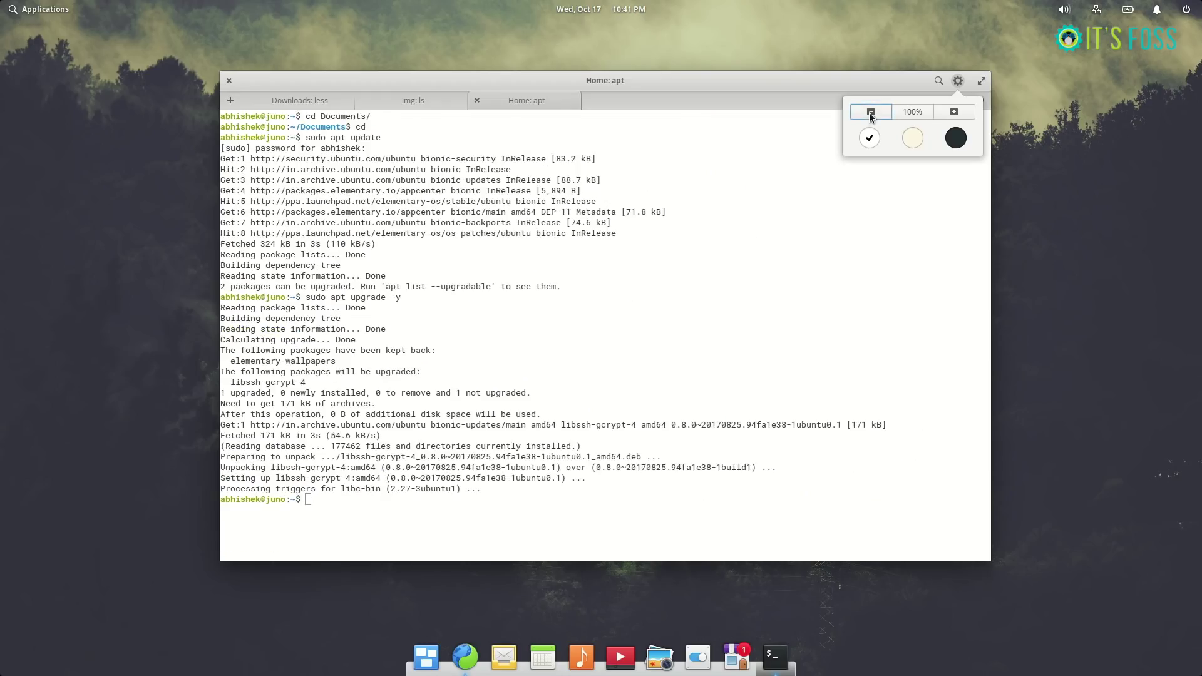
# Step: Switch the terminal to the dark colour scheme and reopen the closed Pictures tab
pyautogui.click(955, 137)
pyautogui.click(747, 95)
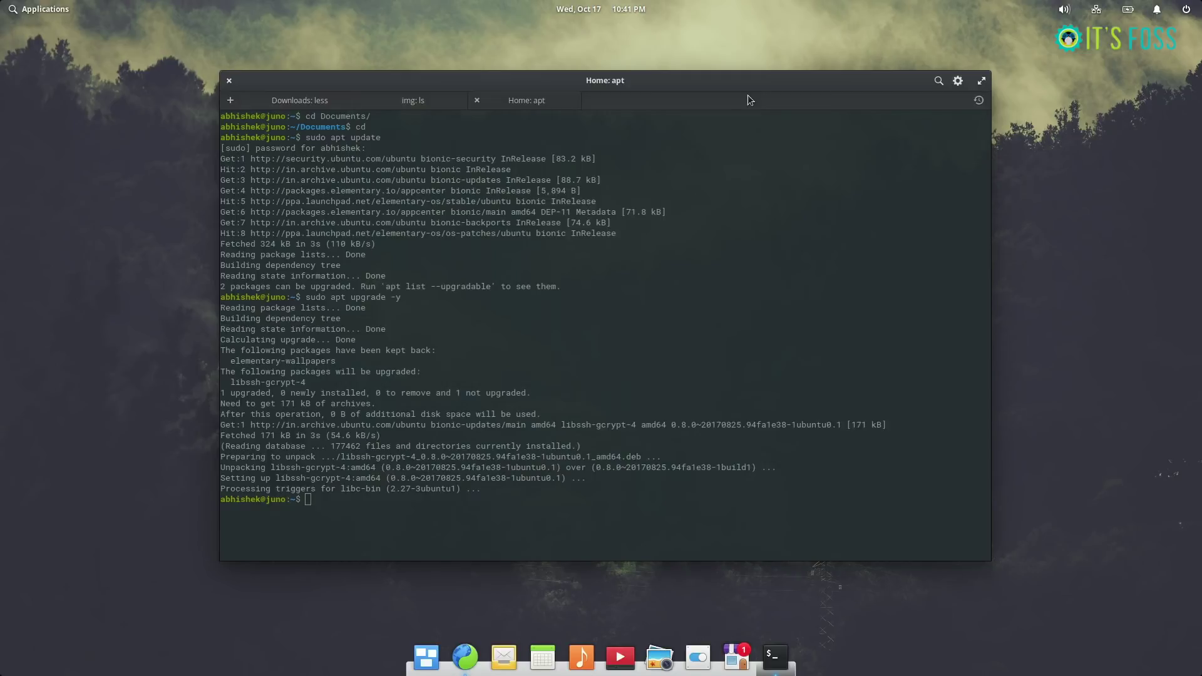
pyautogui.click(978, 100)
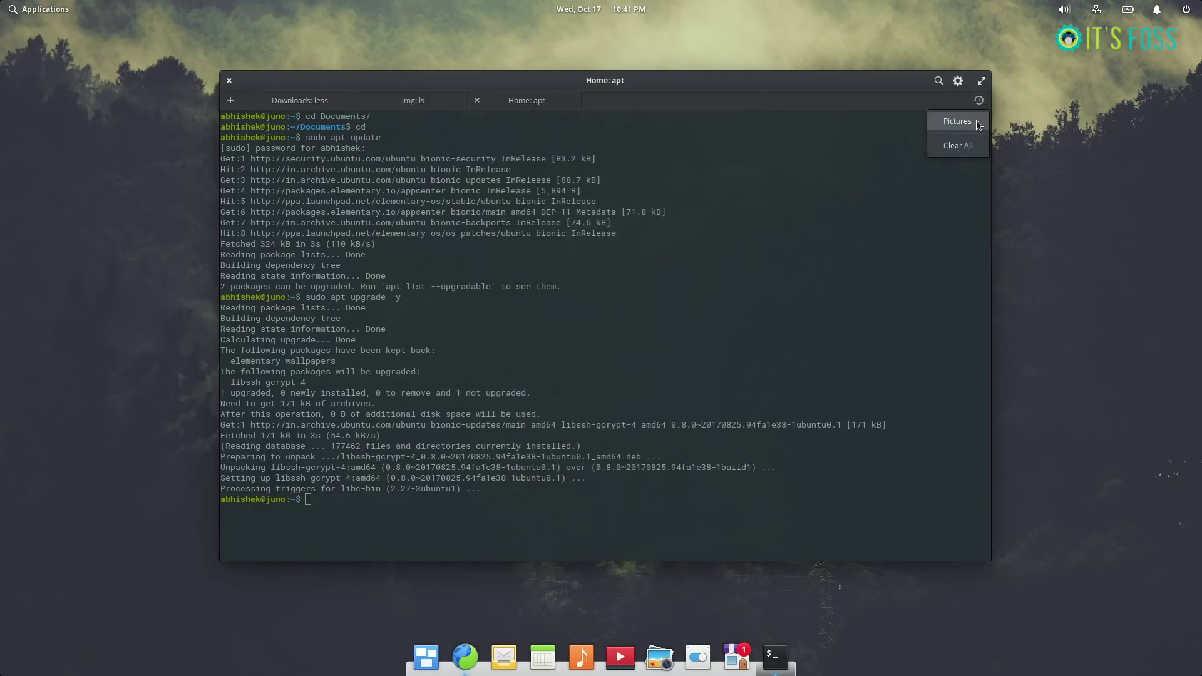
pyautogui.click(975, 121)
# Step: Open the img folder from the img: ls tab in the file browser
pyautogui.click(411, 99)
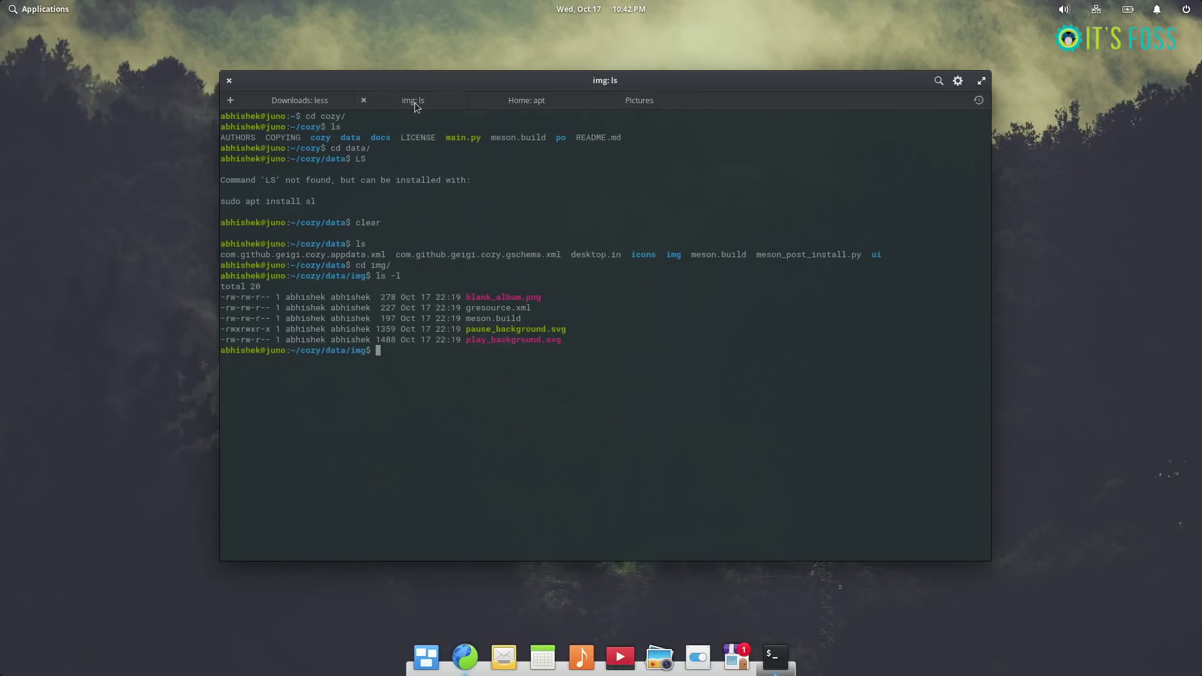
pyautogui.rightClick(396, 354)
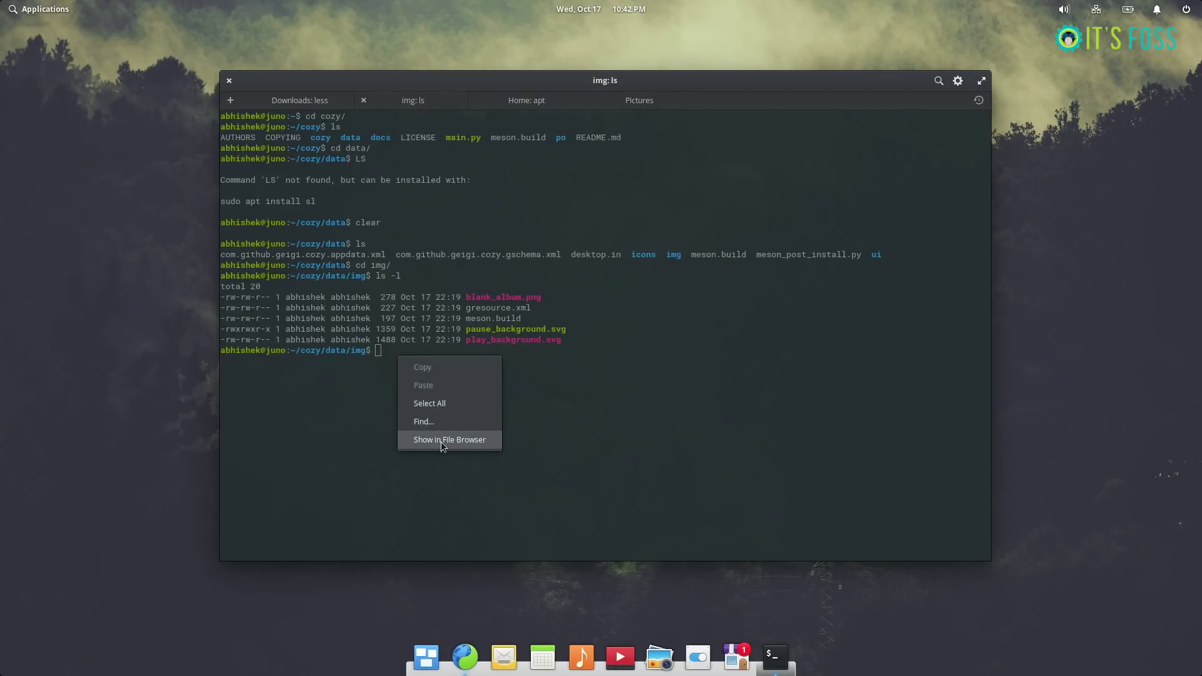
pyautogui.click(445, 439)
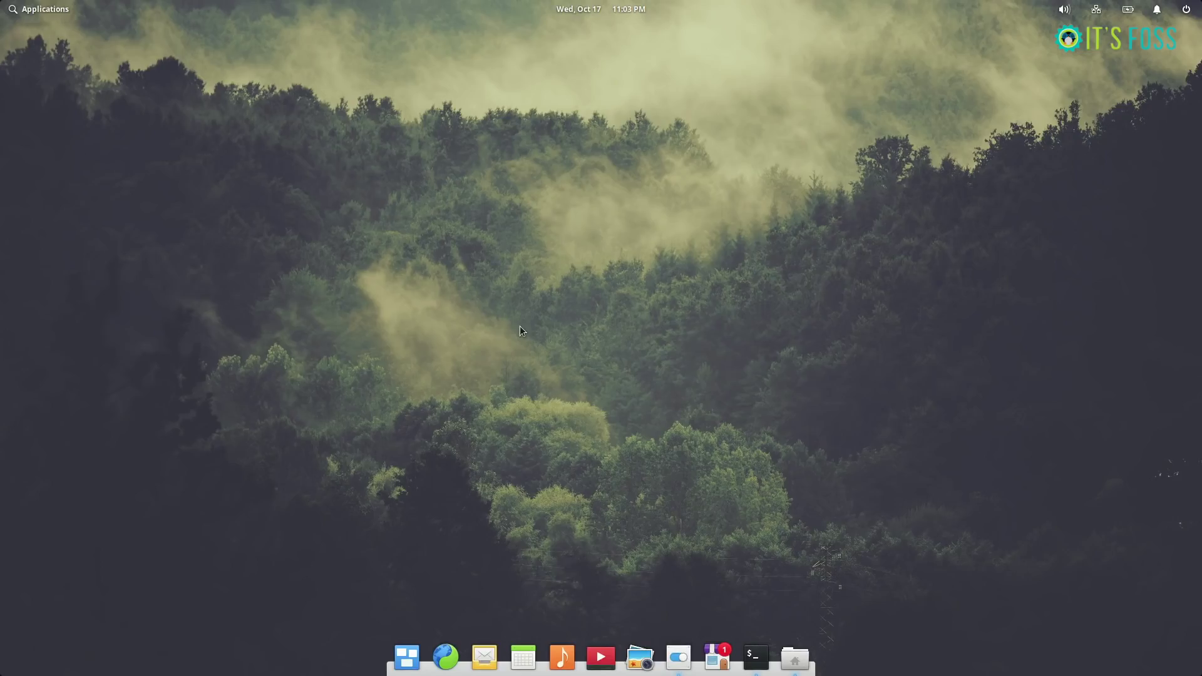
# Step: Open the Desktop wallpaper settings, enlarge the window and move it higher
pyautogui.click(469, 207)
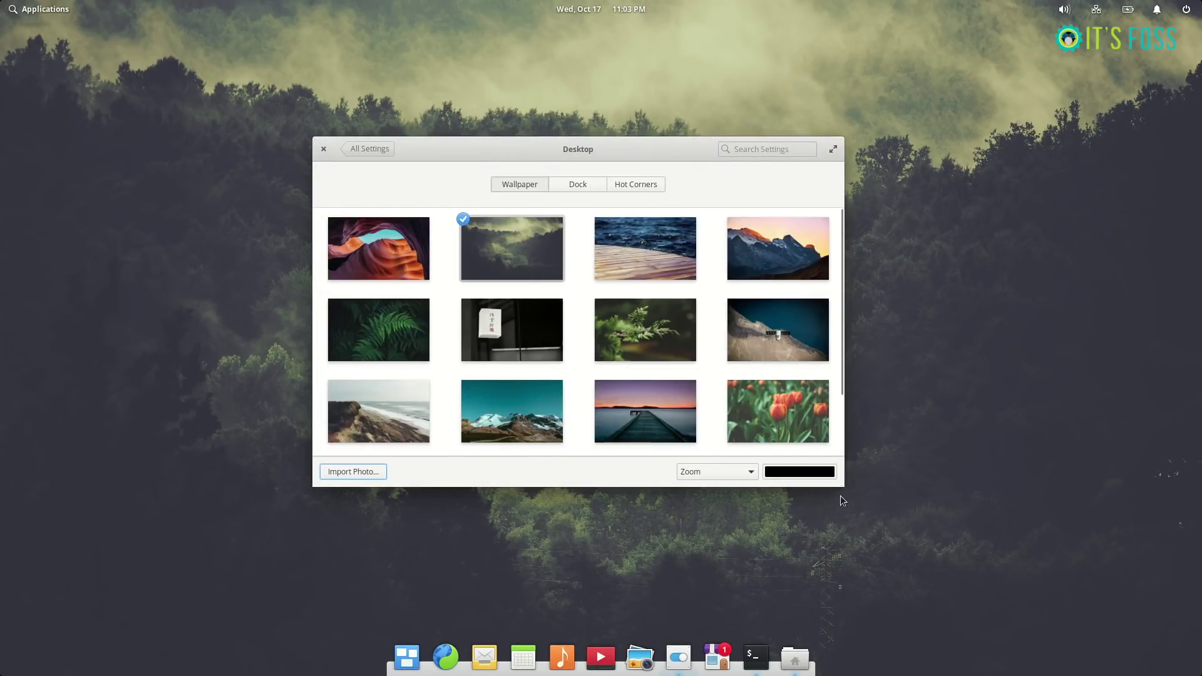
pyautogui.moveTo(843, 486); pyautogui.dragTo(948, 597)
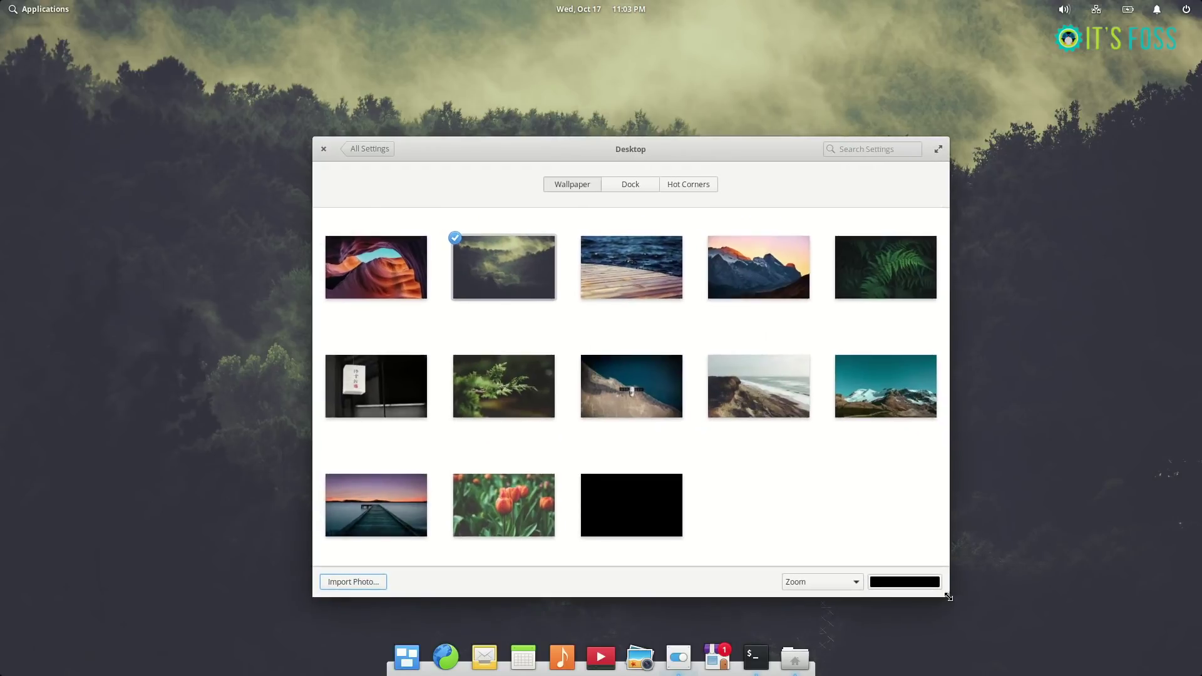
pyautogui.moveTo(771, 152); pyautogui.dragTo(753, 108)
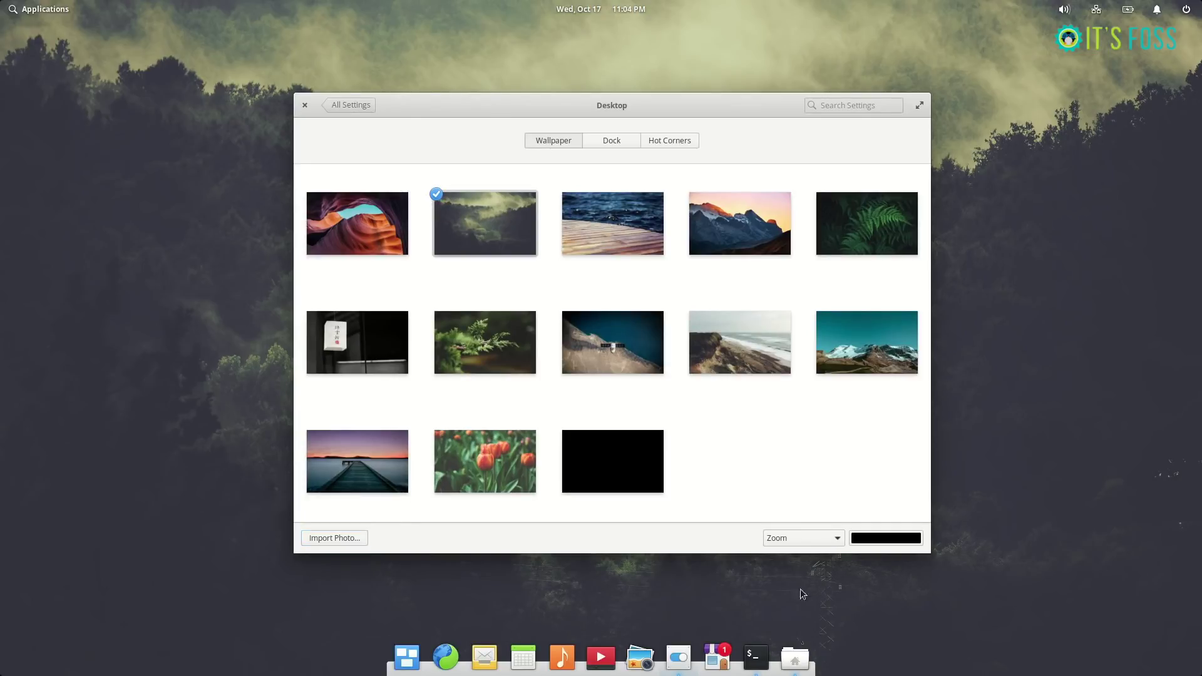
# Step: Set the vintage Eiffel Tower image from Downloads as wallpaper and minimize windows to view it
pyautogui.click(795, 657)
pyautogui.rightClick(450, 149)
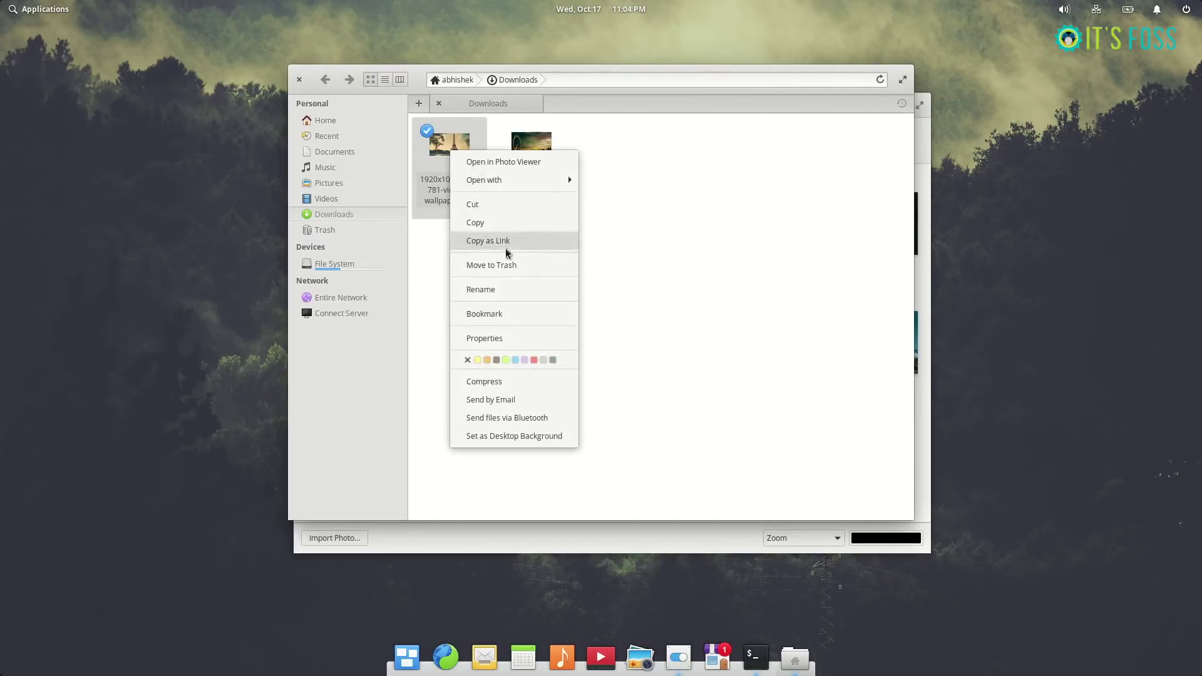
pyautogui.click(525, 436)
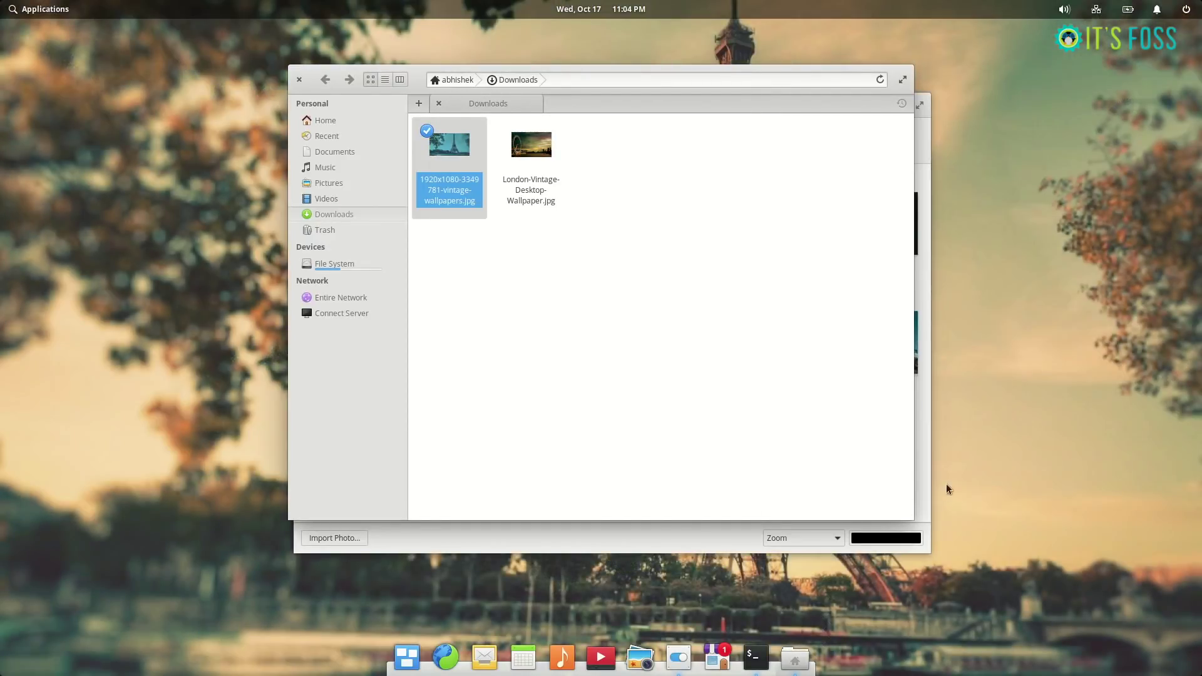
pyautogui.click(795, 657)
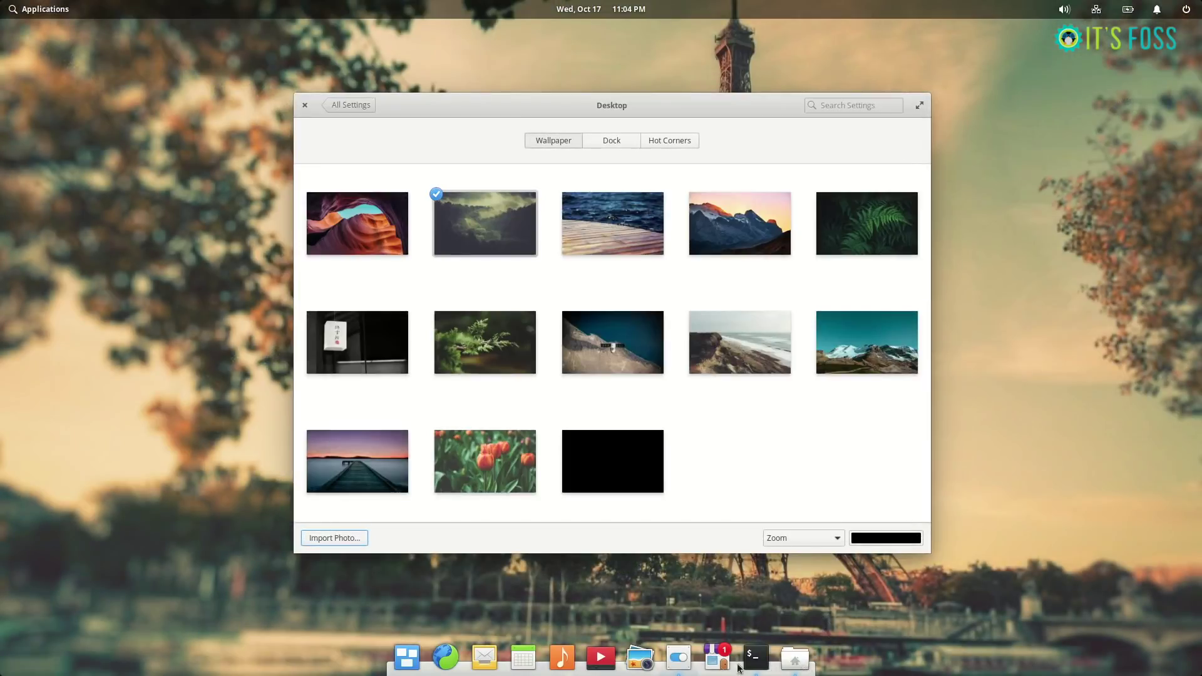
pyautogui.click(676, 657)
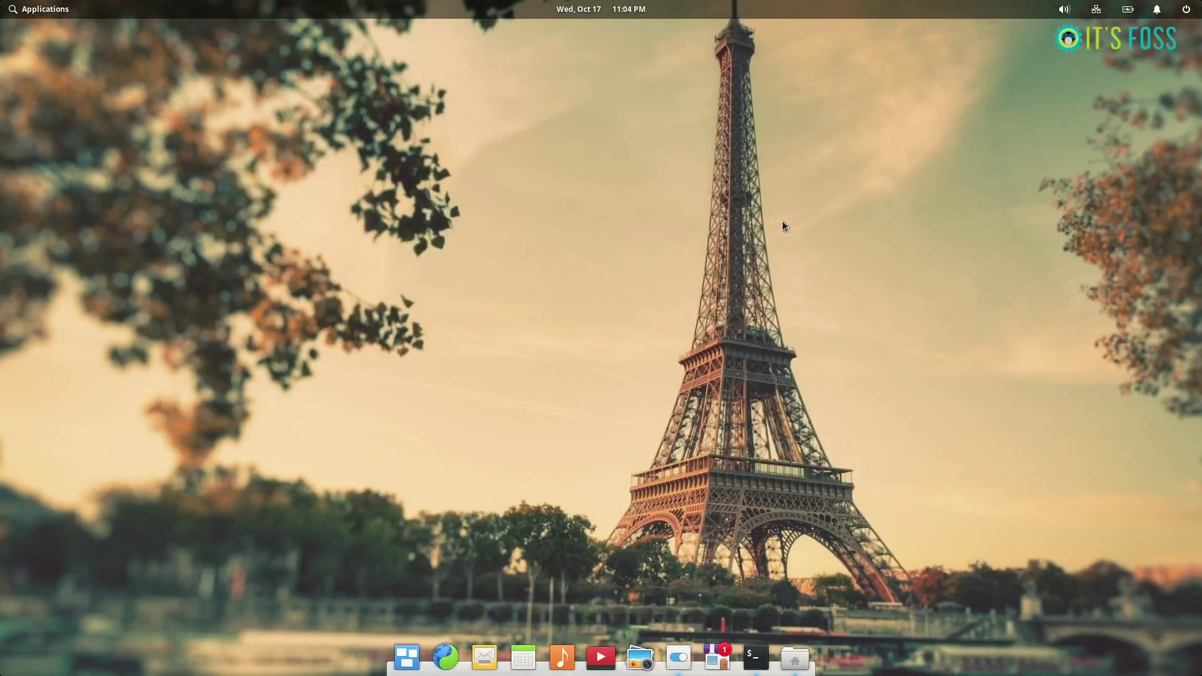
# Step: Make London-Vintage-Desktop-Wallpaper.jpg the desktop background and minimize Files
pyautogui.click(795, 657)
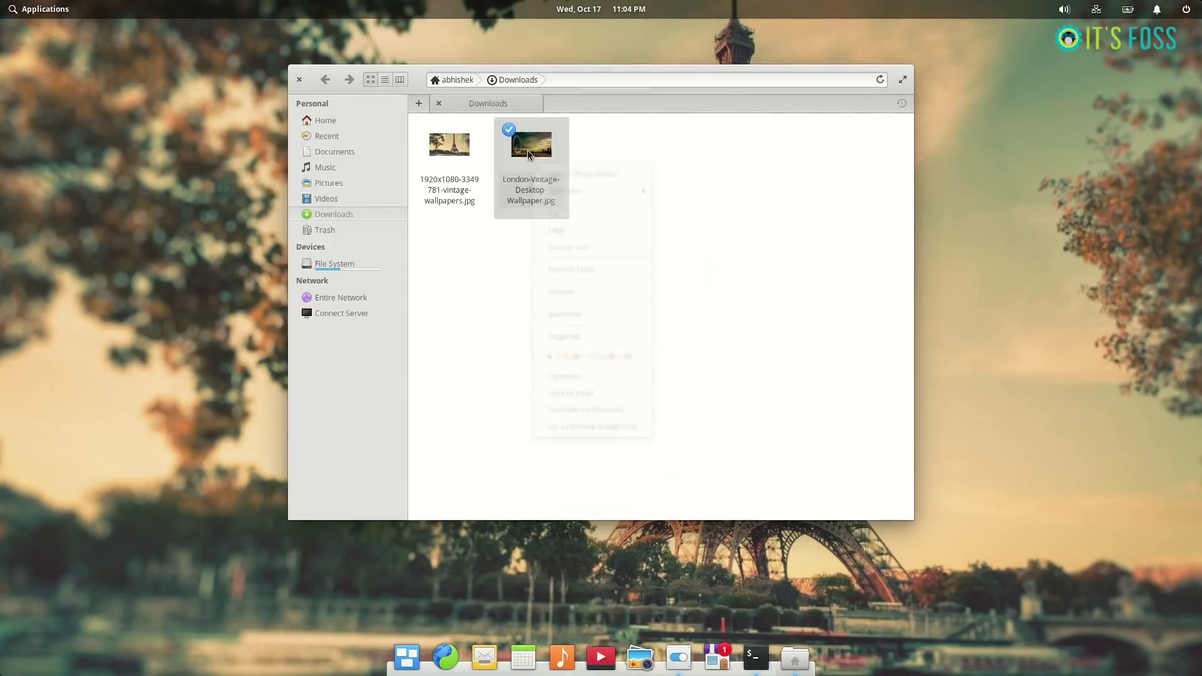
pyautogui.click(598, 438)
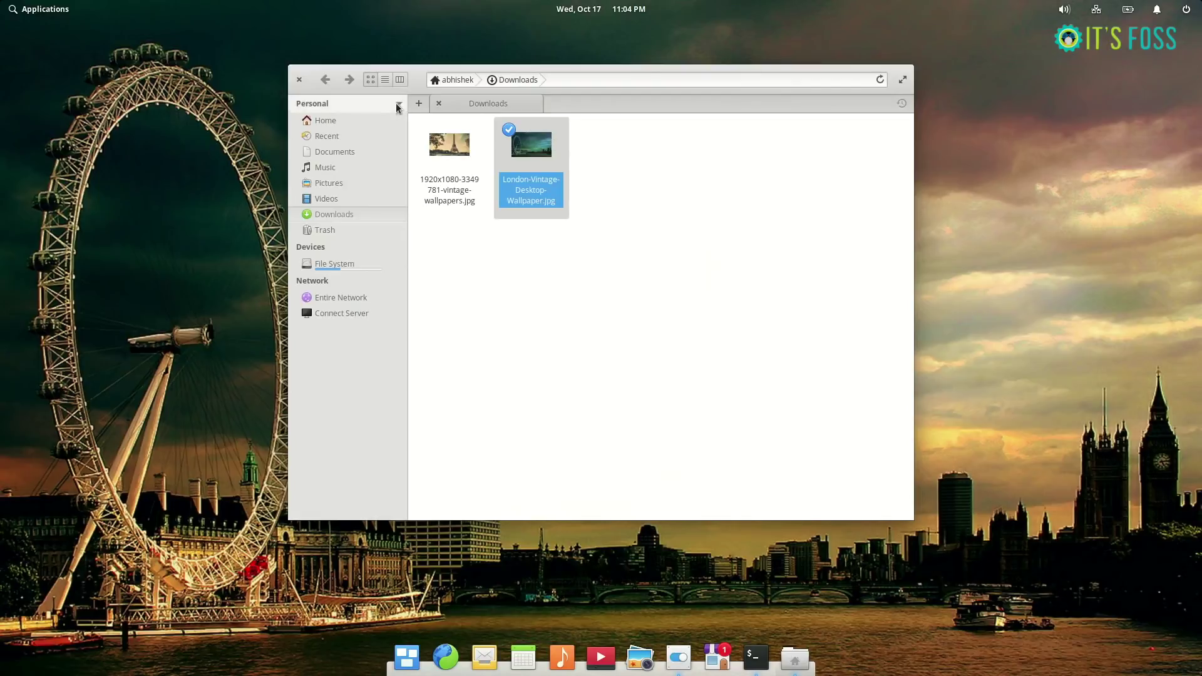
pyautogui.click(795, 656)
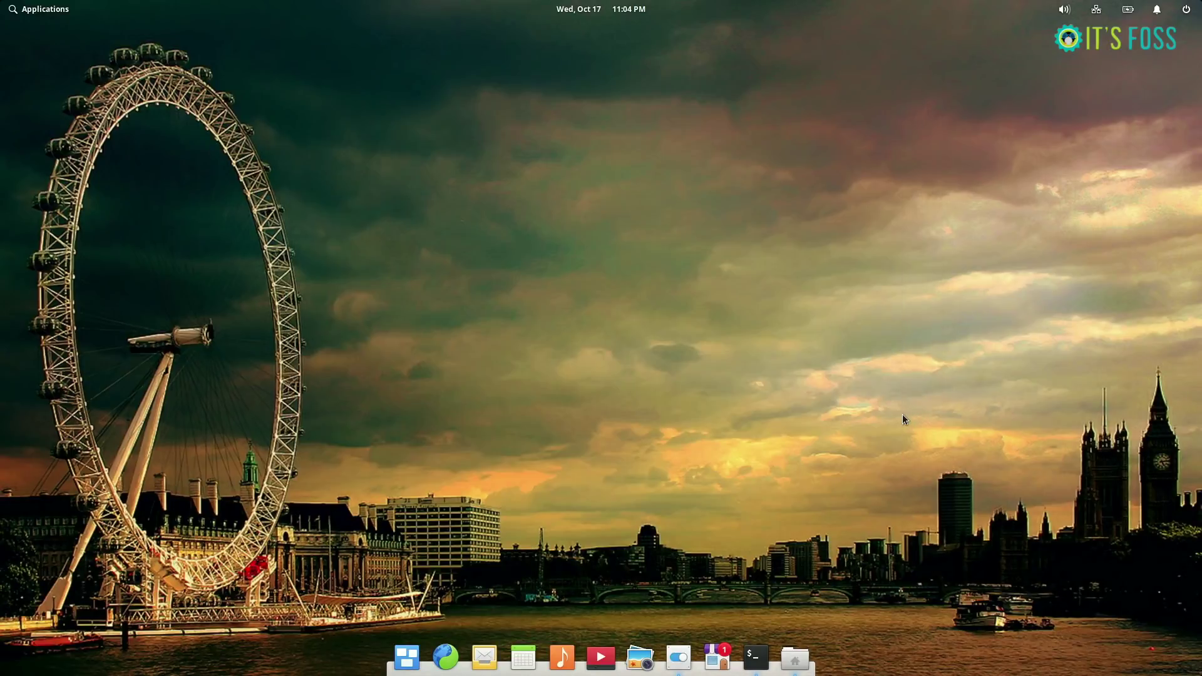
# Step: Reopen System Settings on the Desktop page
pyautogui.click(678, 656)
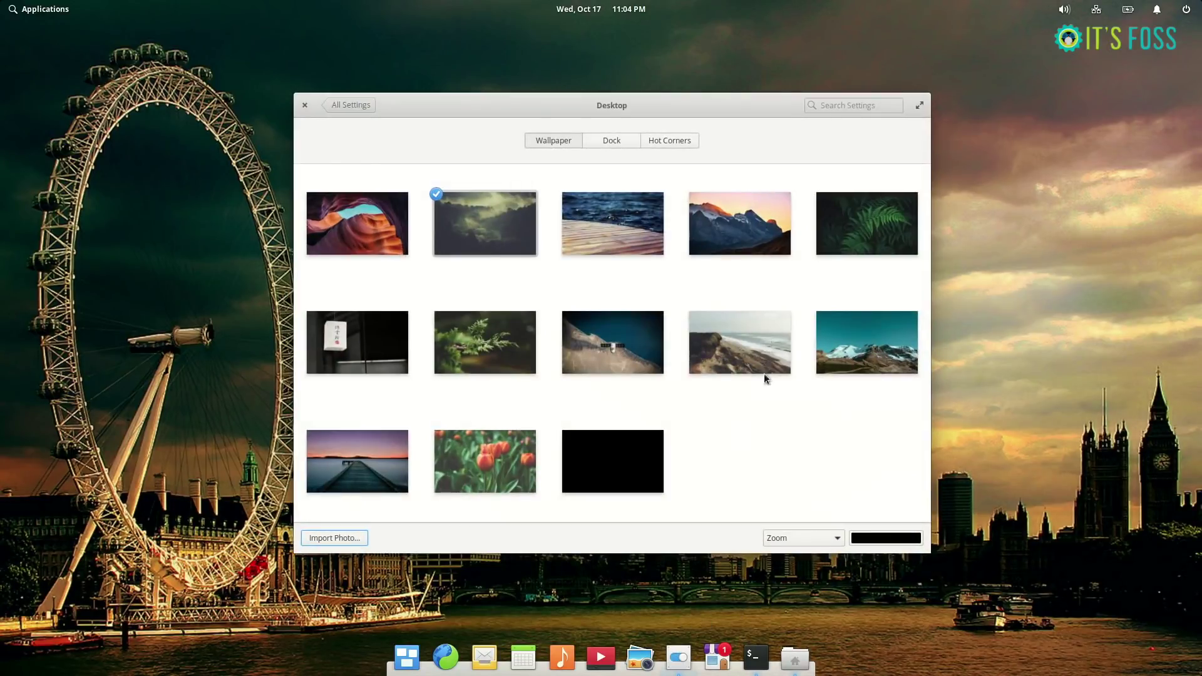
pyautogui.click(305, 107)
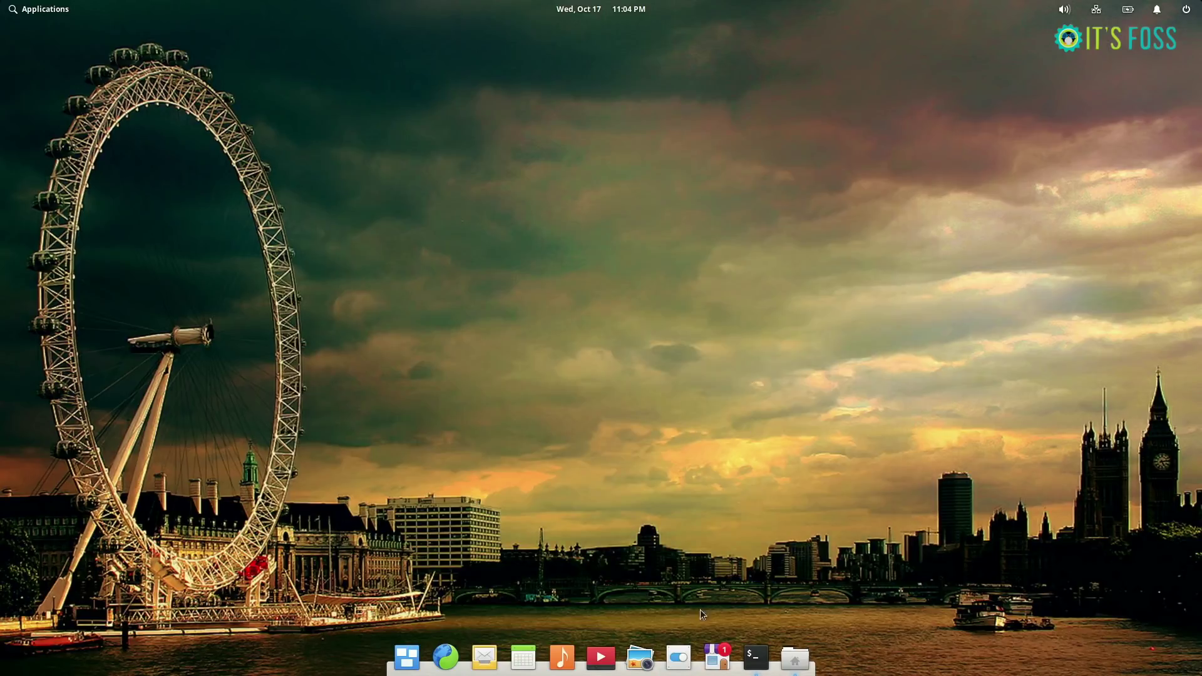
pyautogui.click(678, 656)
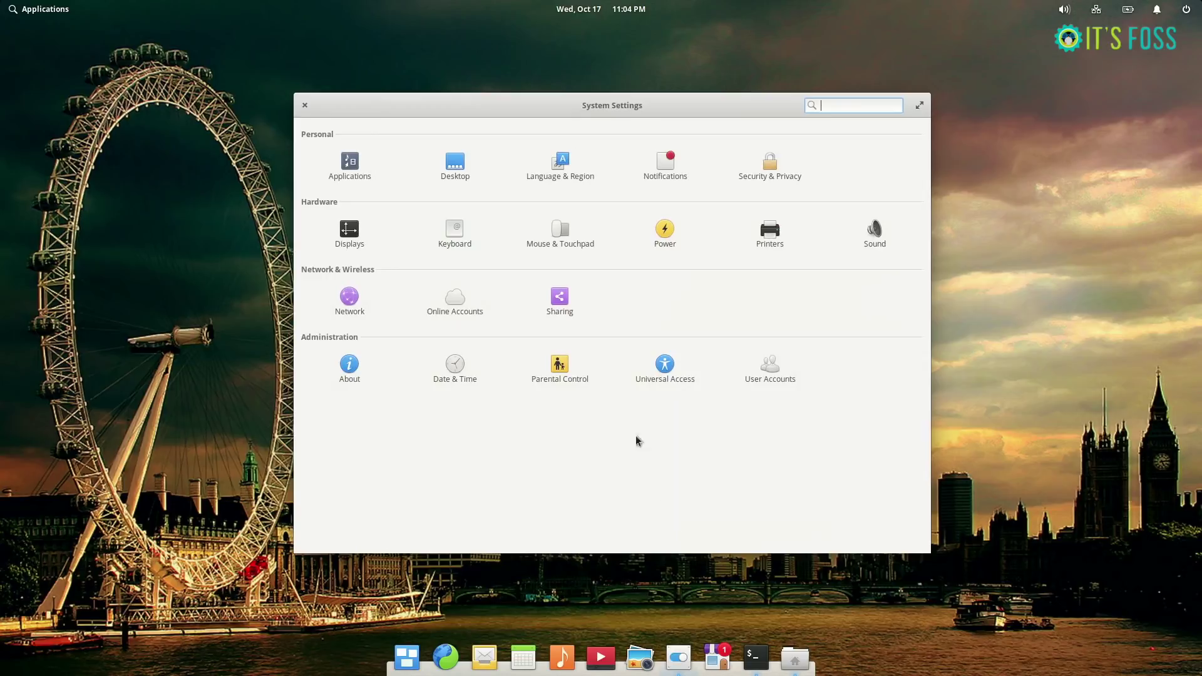
pyautogui.click(452, 174)
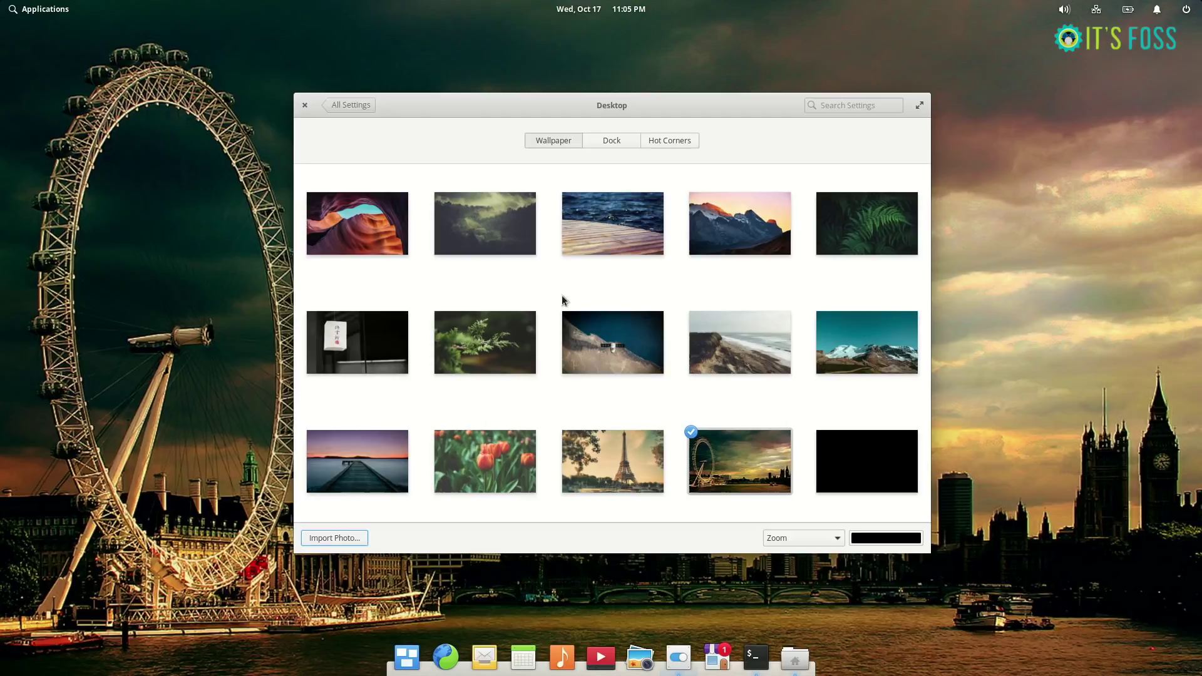
# Step: Start a wallpaper photo import, delete both image files in Downloads, and close the dialogs
pyautogui.click(334, 537)
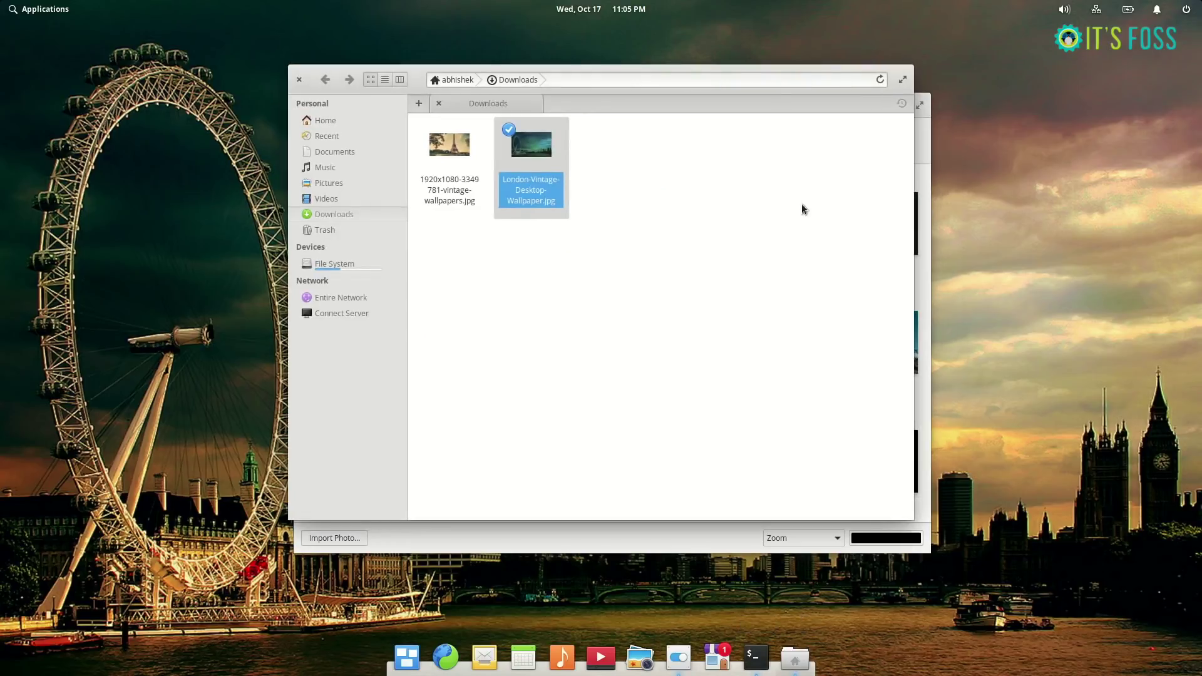
pyautogui.click(695, 204)
pyautogui.moveTo(642, 182); pyautogui.dragTo(443, 205)
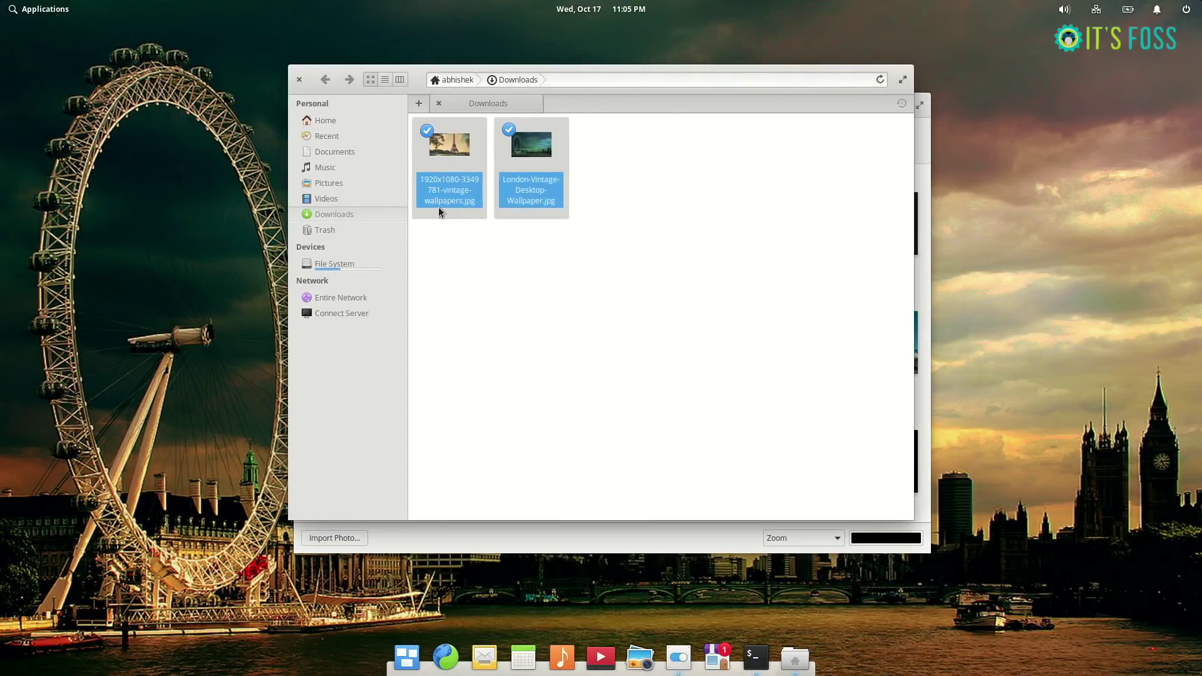
pyautogui.press('Delete')
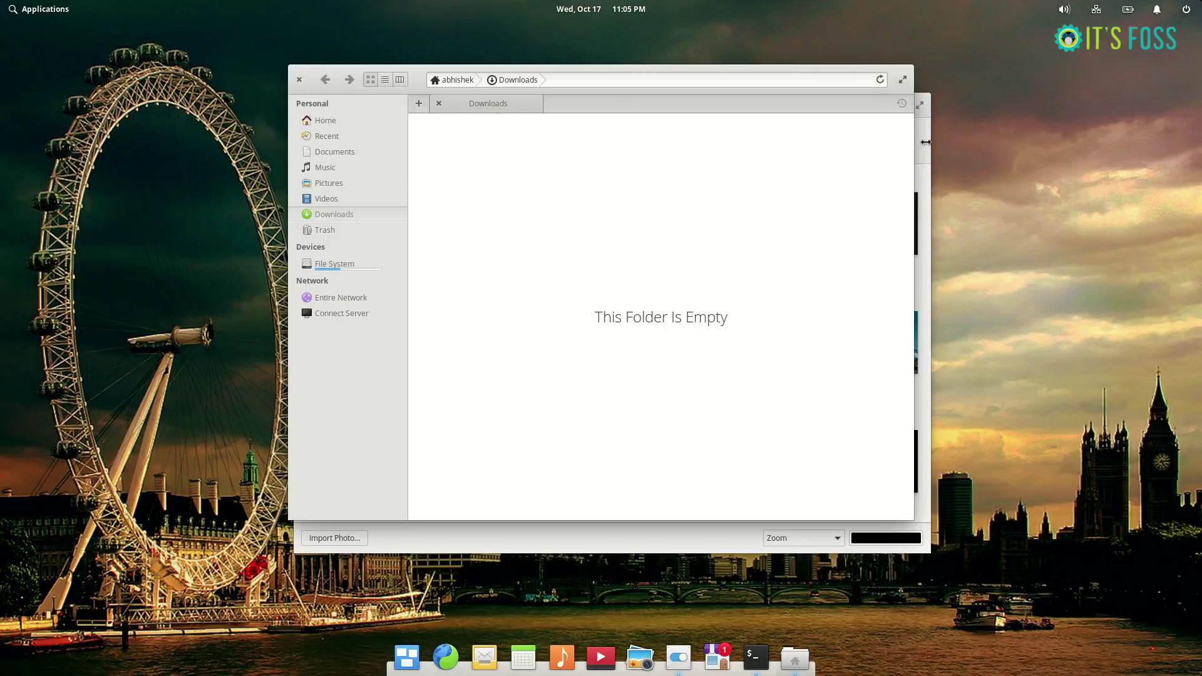
pyautogui.click(925, 146)
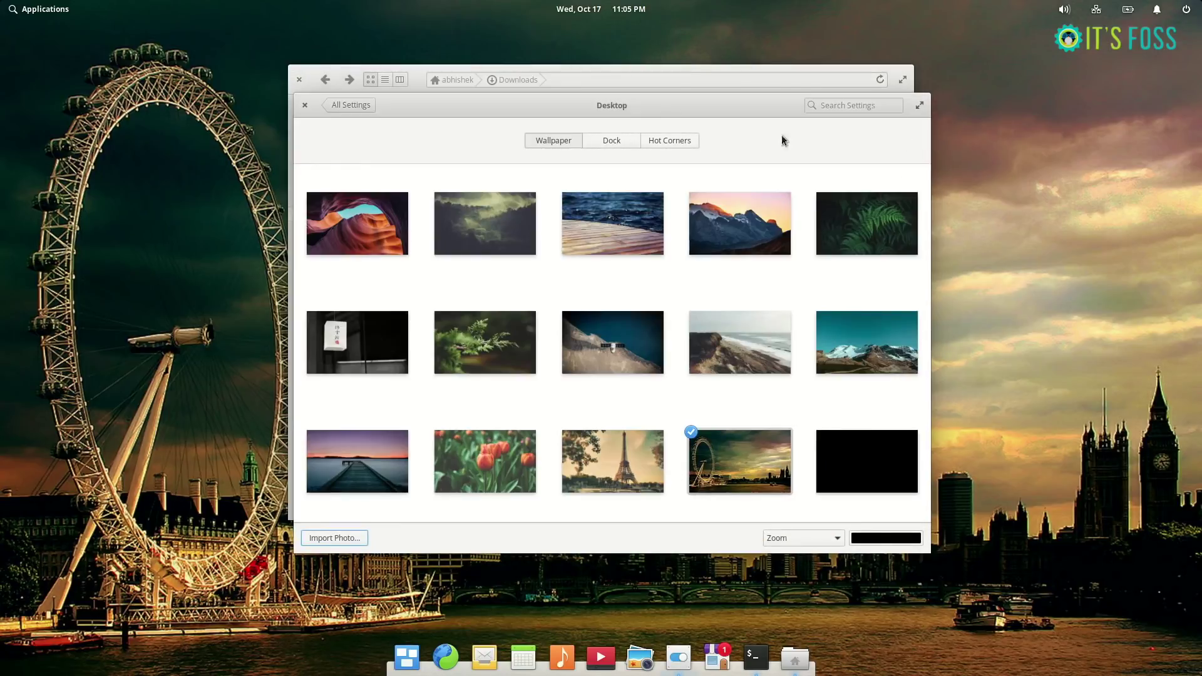
pyautogui.click(305, 105)
pyautogui.click(299, 80)
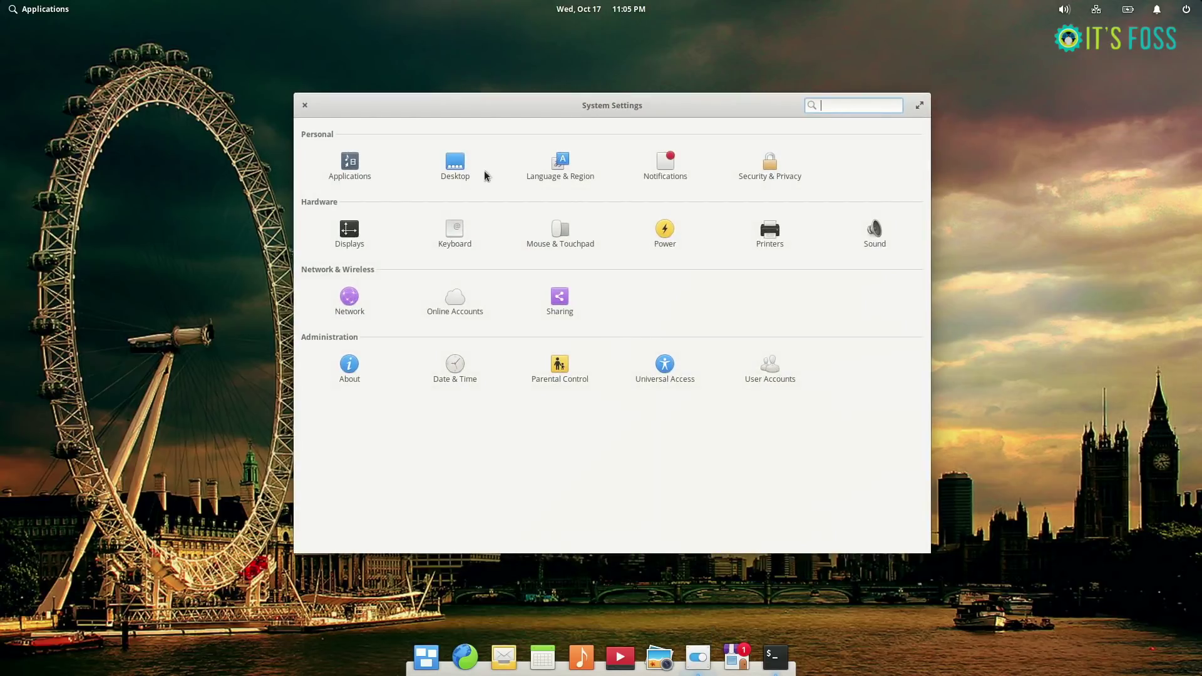
# Step: Try the Eiffel Tower, tulips and coastal road photos as wallpaper
pyautogui.click(463, 181)
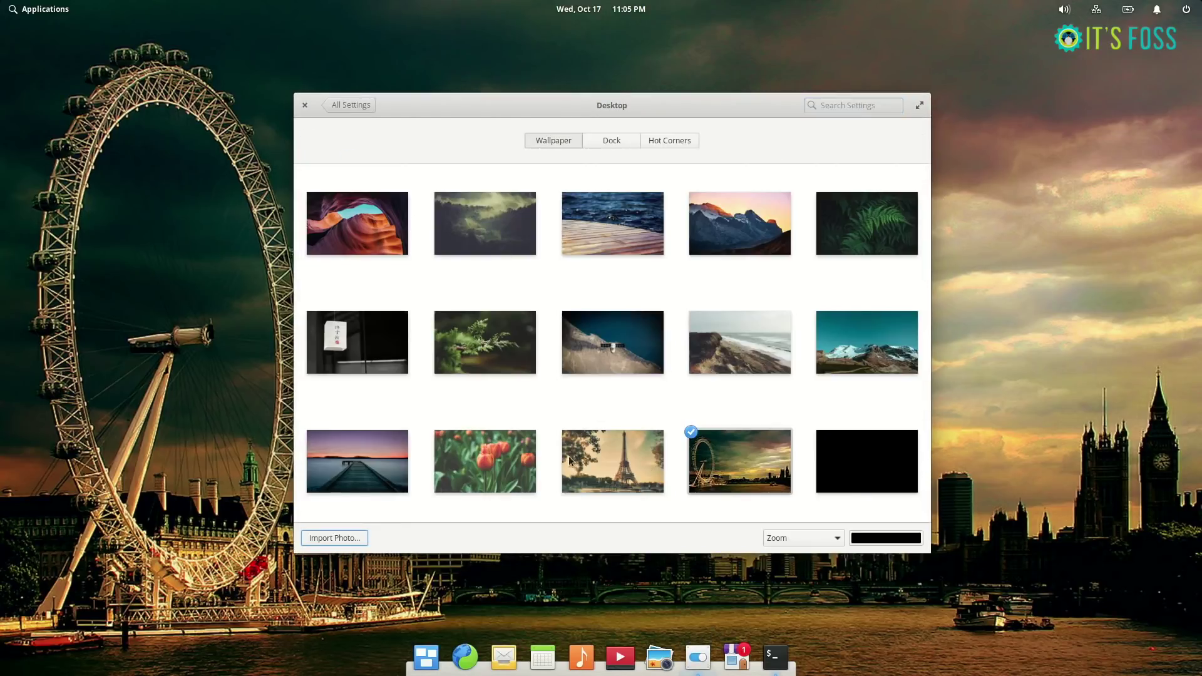
pyautogui.click(603, 469)
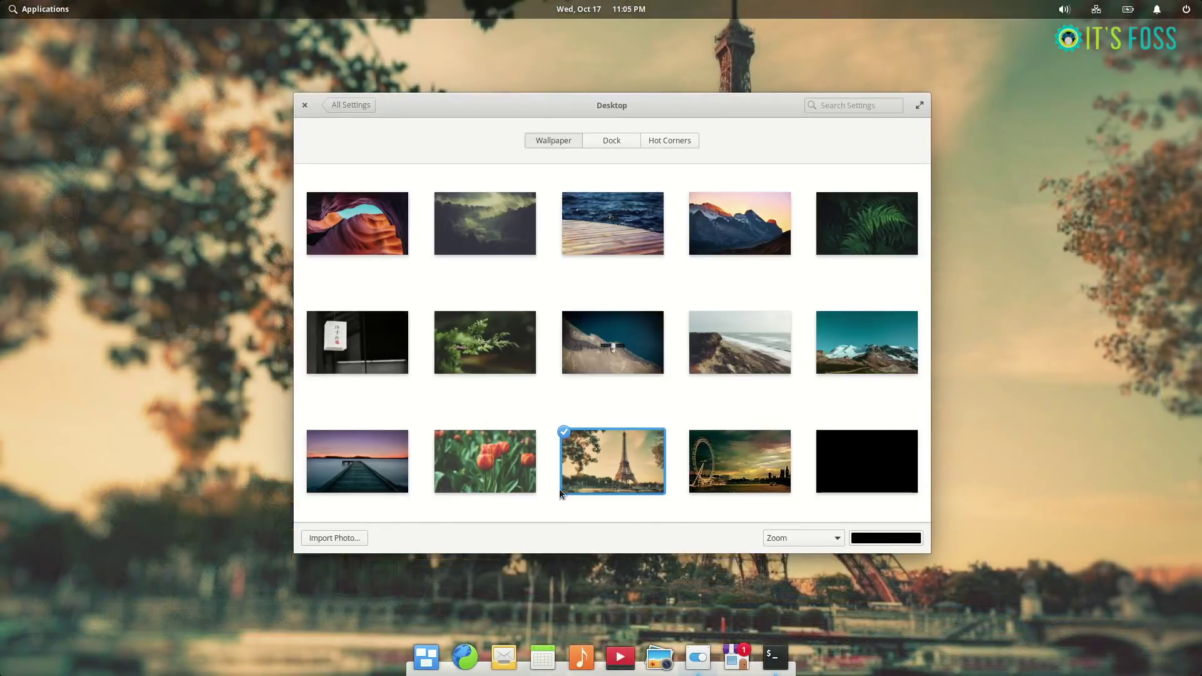
pyautogui.click(490, 466)
pyautogui.click(627, 349)
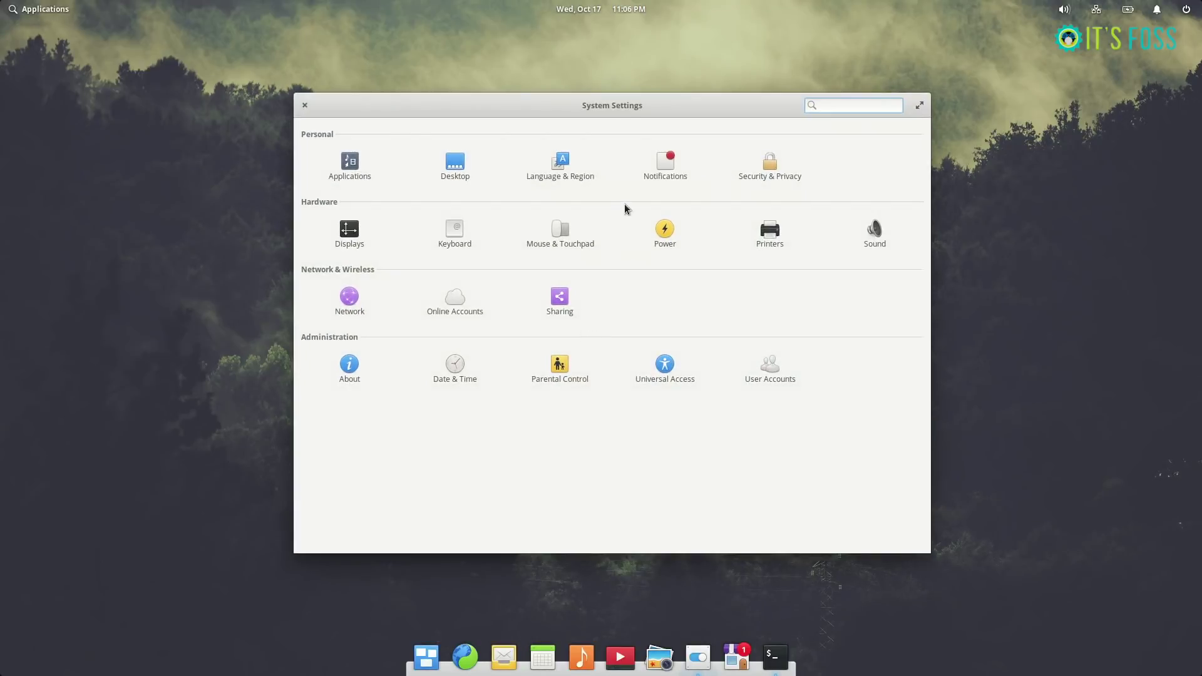
# Step: In Mouse & Touchpad, review scrolling modes keeping Two-finger, then view Physical clicking options
pyautogui.click(558, 241)
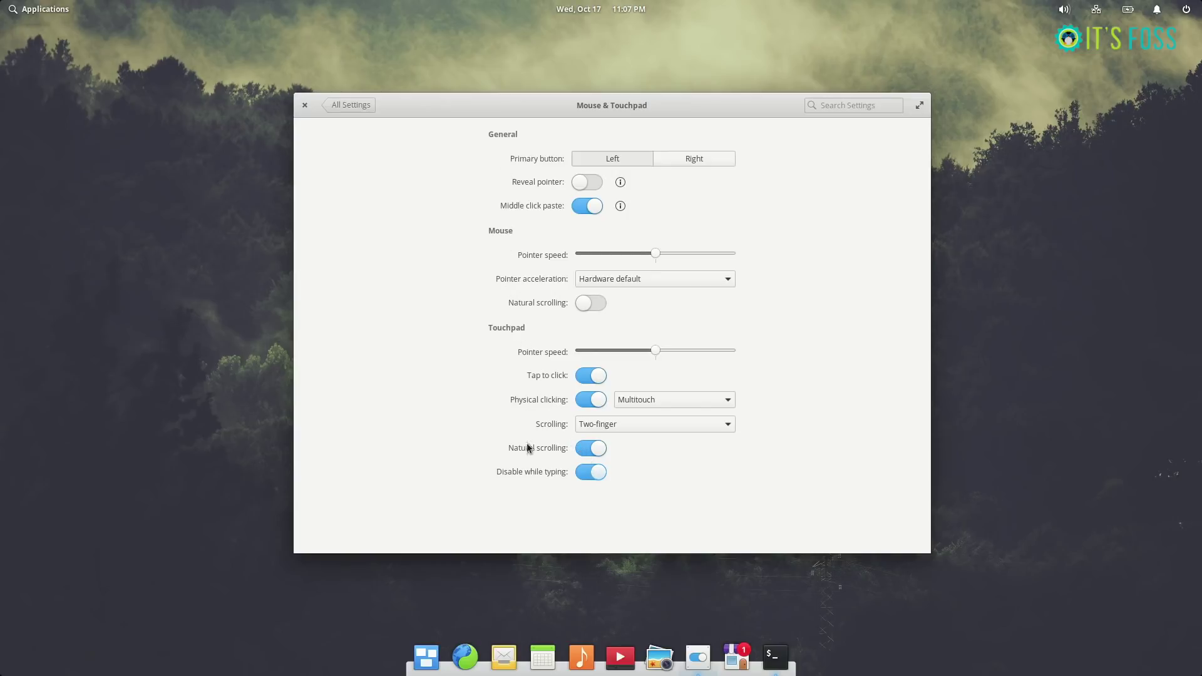
pyautogui.click(620, 426)
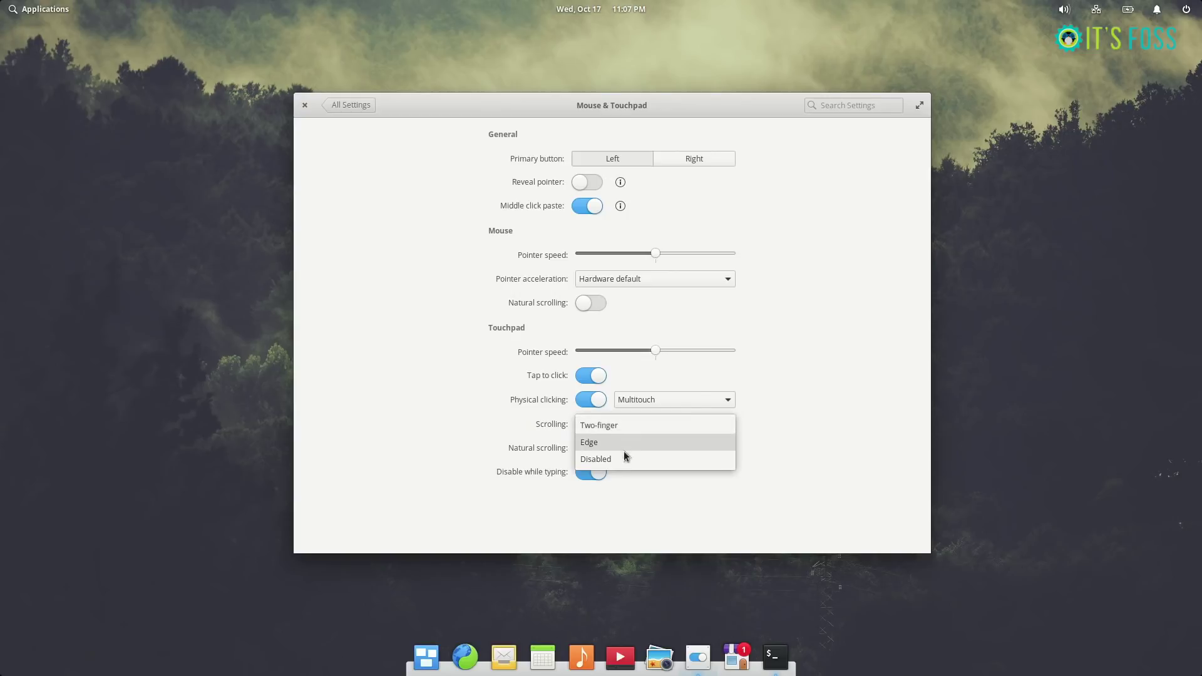
pyautogui.click(824, 424)
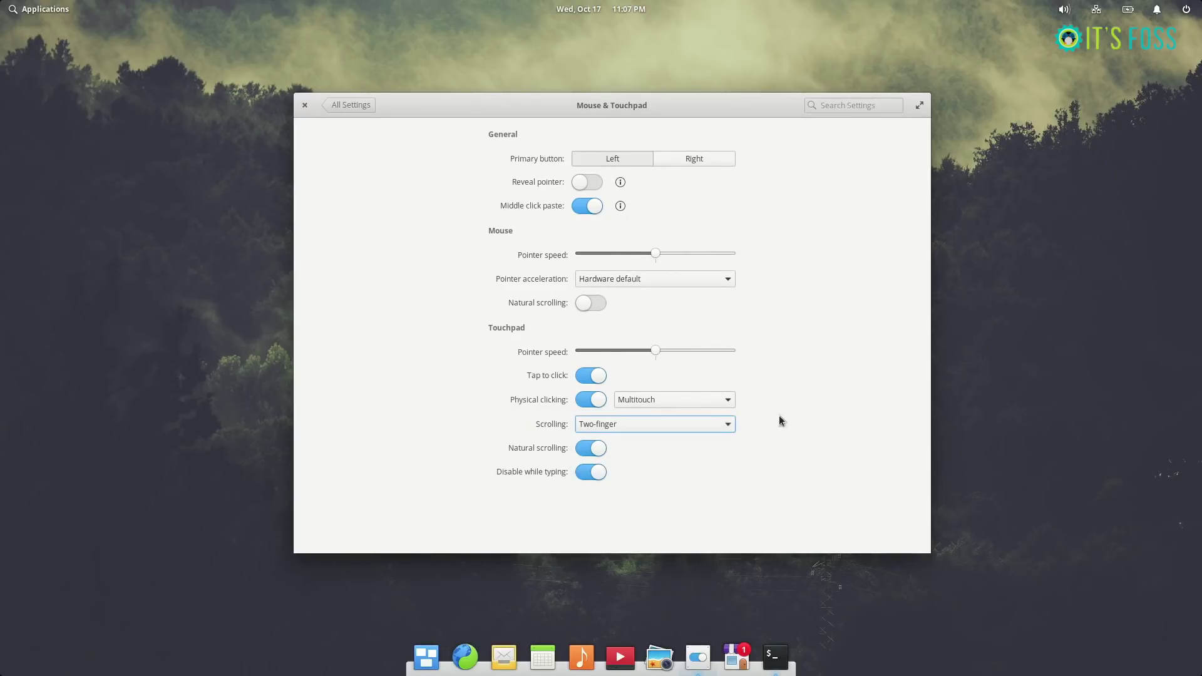
pyautogui.click(685, 399)
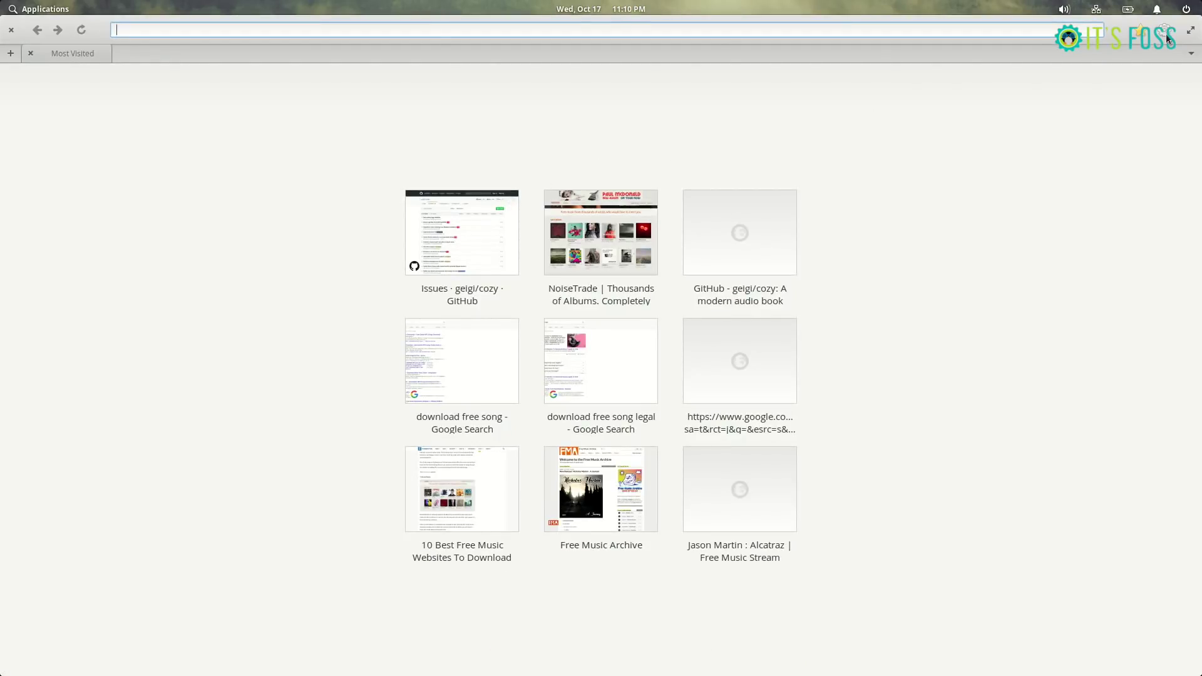
# Step: View the Firefox Sync sign-in on Epiphany's Preferences Sync tab, then close Preferences
pyautogui.click(1166, 32)
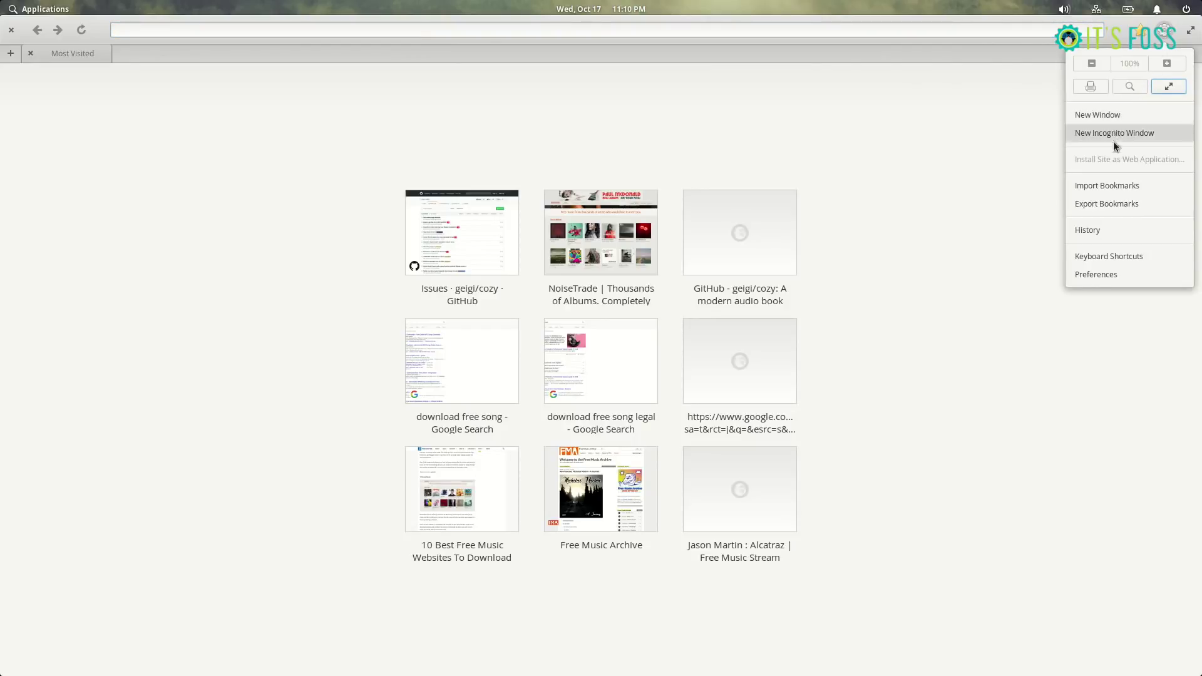
pyautogui.click(1108, 274)
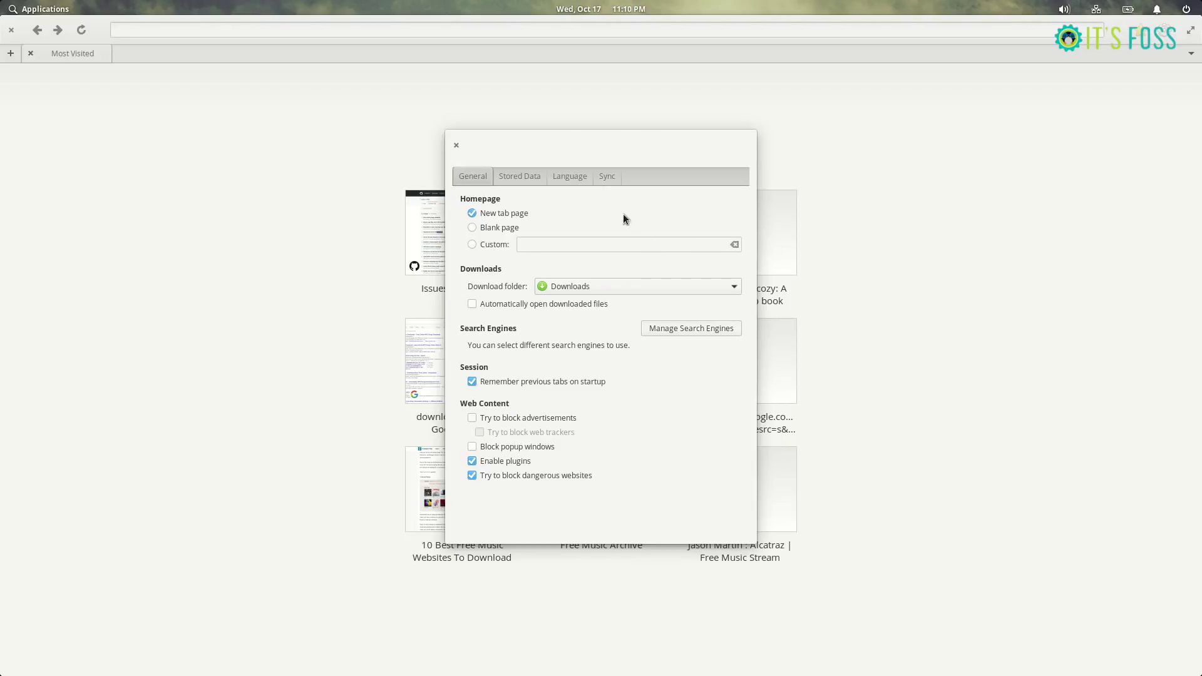
pyautogui.click(608, 178)
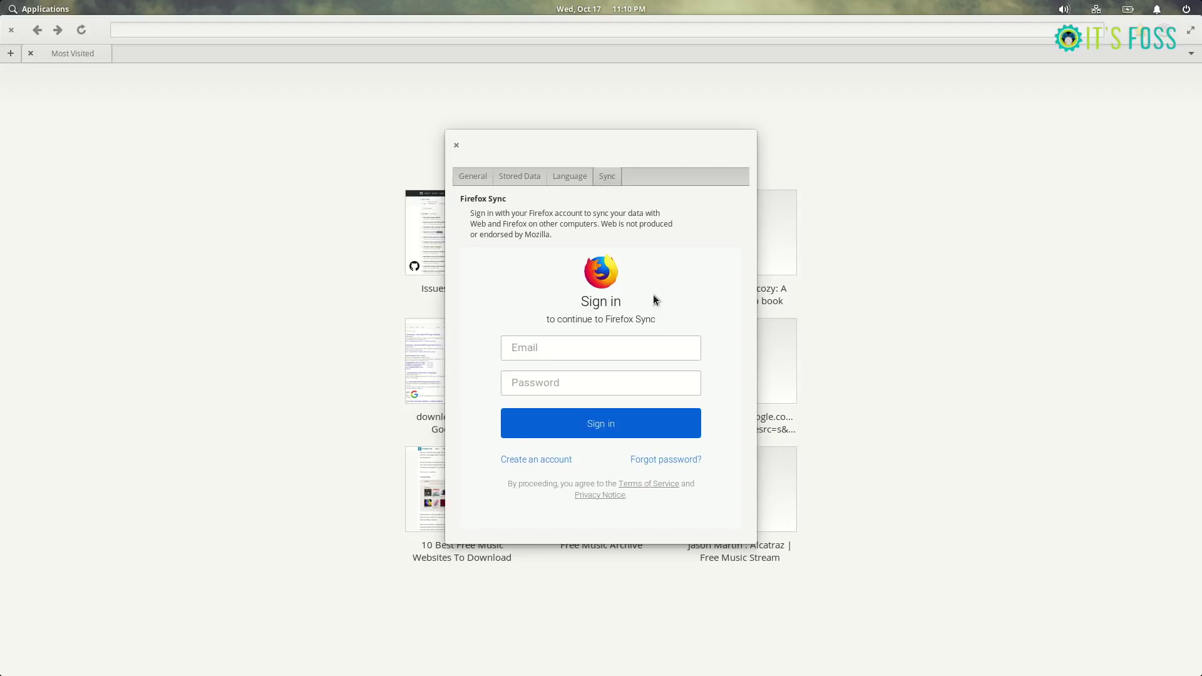
pyautogui.click(455, 148)
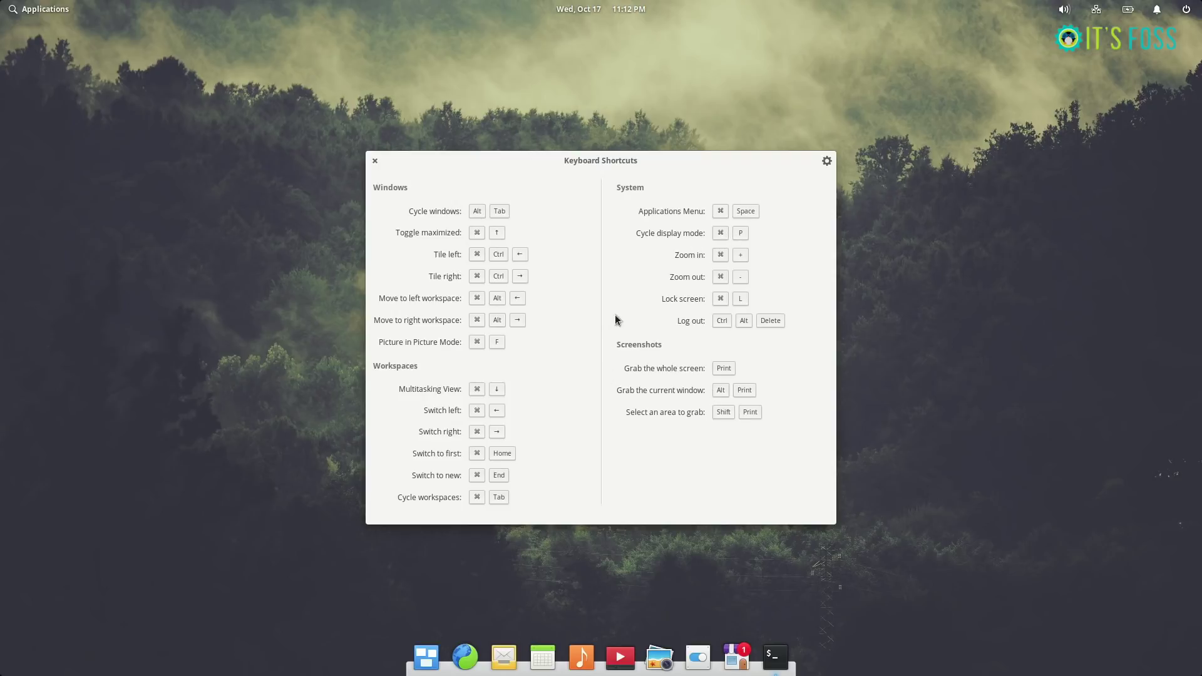
# Step: Open System Settings from the gear icon on the Keyboard Shortcuts overlay
pyautogui.click(828, 161)
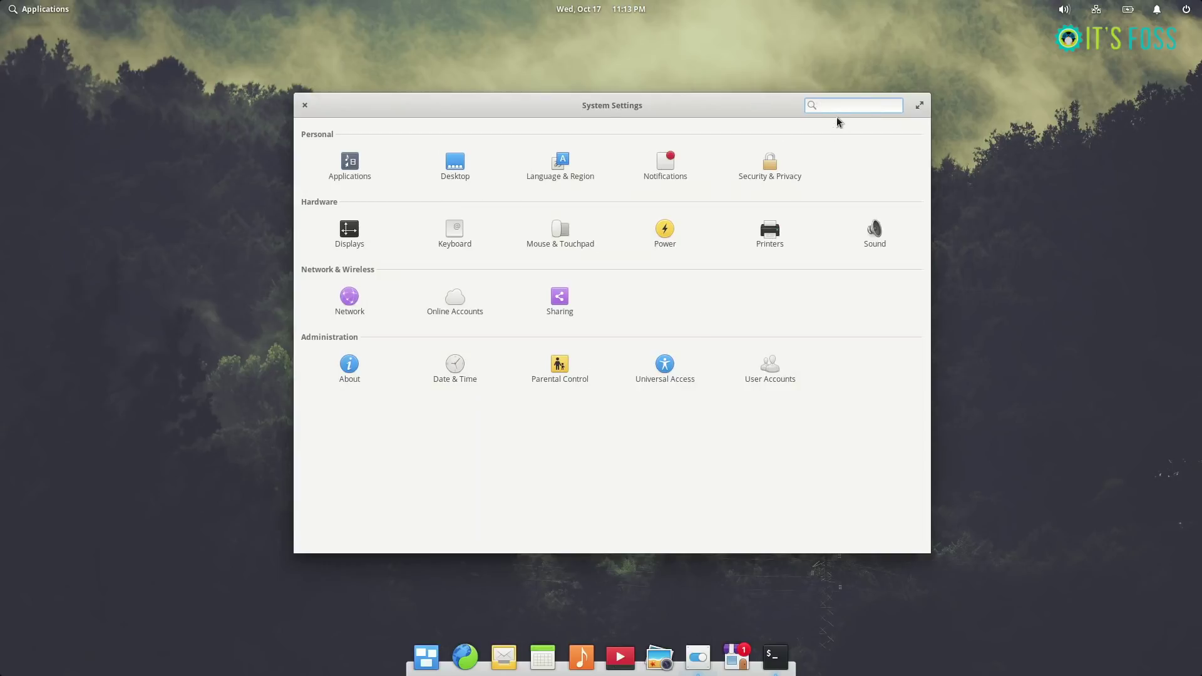
# Step: Search settings for 'nigh' and open Displays to reach Night Light
pyautogui.write('night')
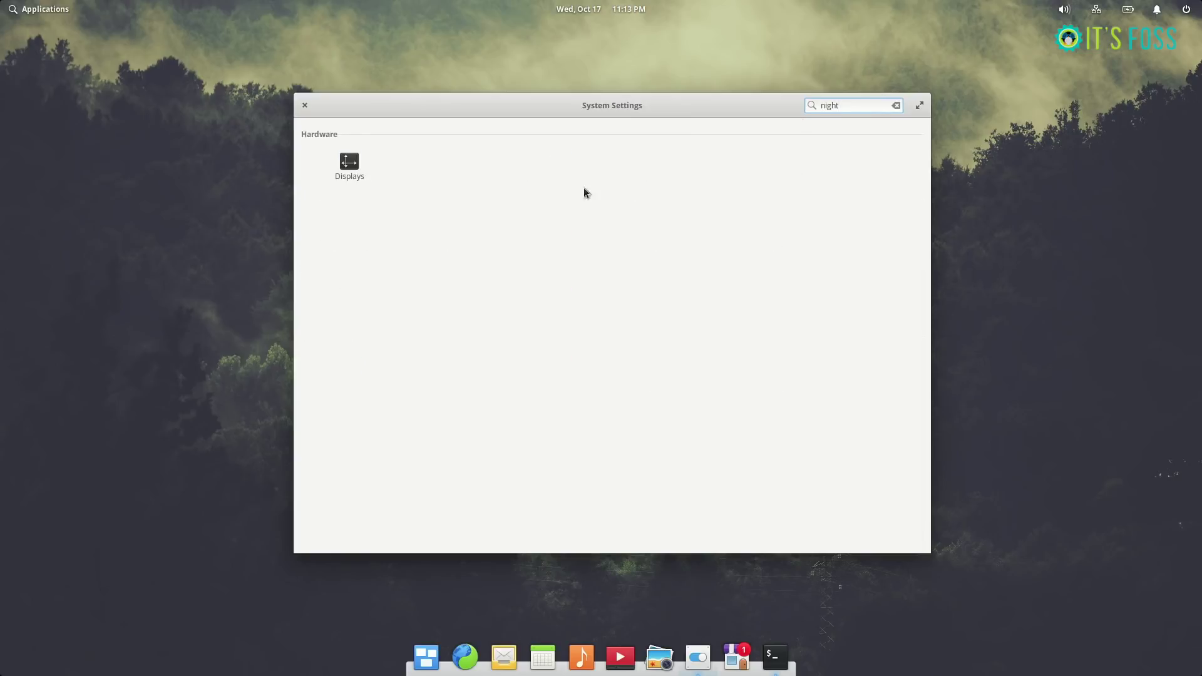
pyautogui.click(349, 164)
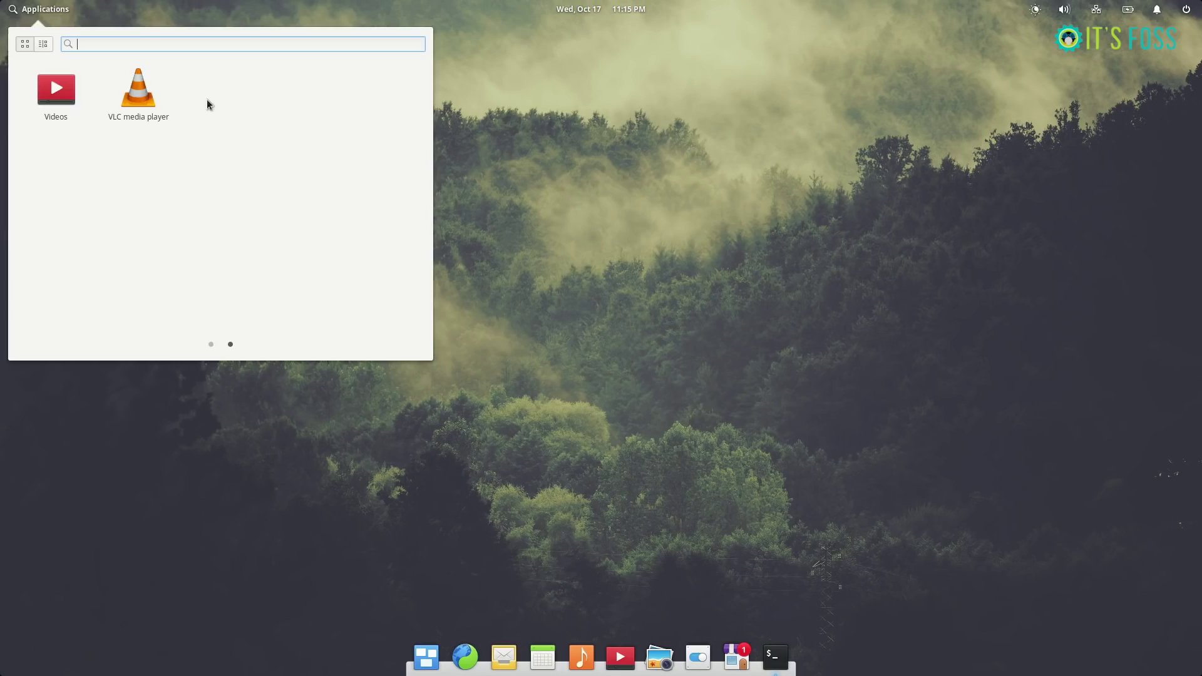
# Step: Dismiss the Applications menu and view this month's calendar
pyautogui.click(212, 348)
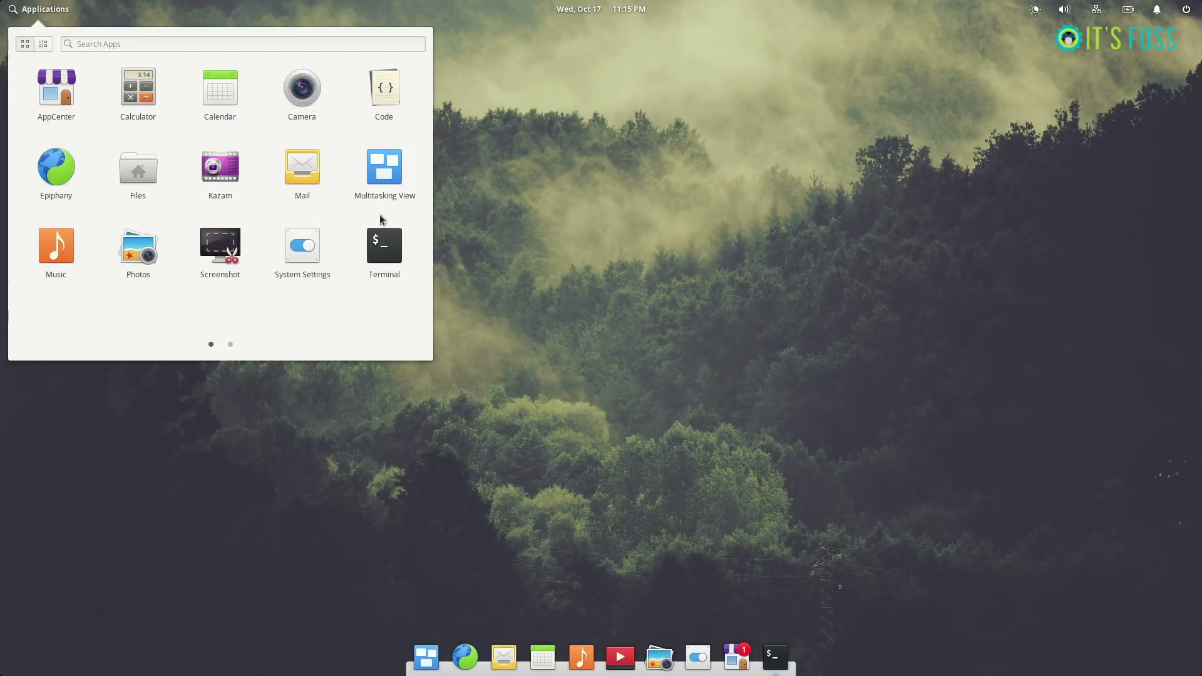
pyautogui.click(302, 248)
pyautogui.click(595, 8)
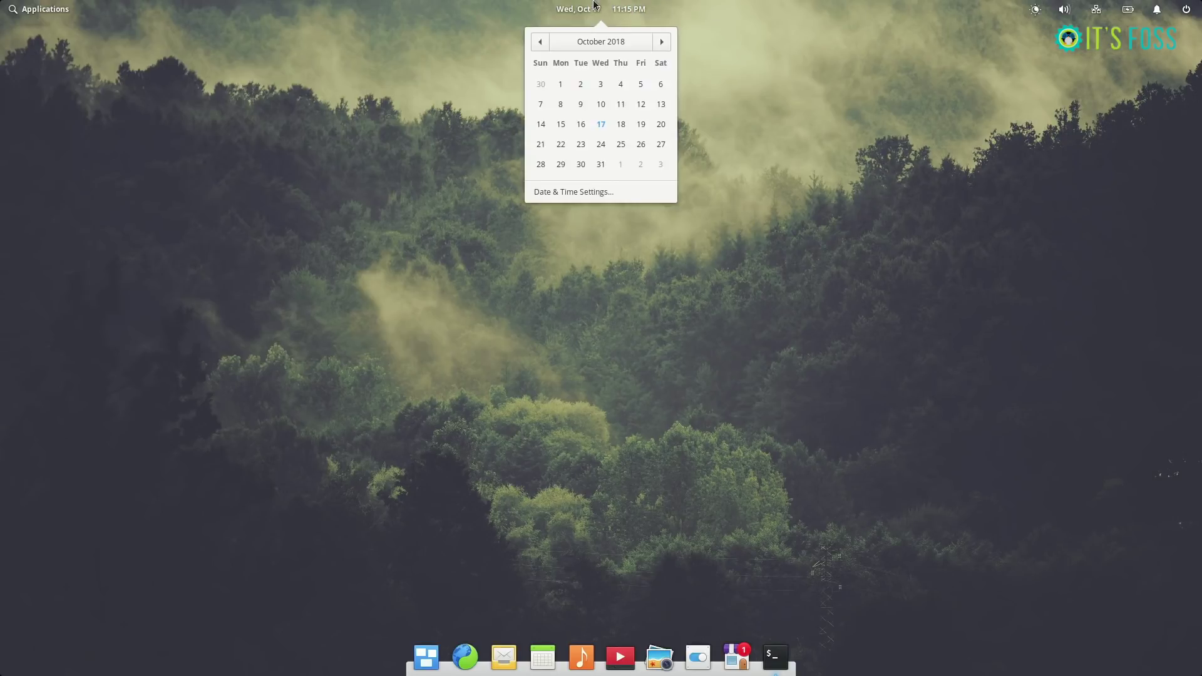
pyautogui.click(631, 11)
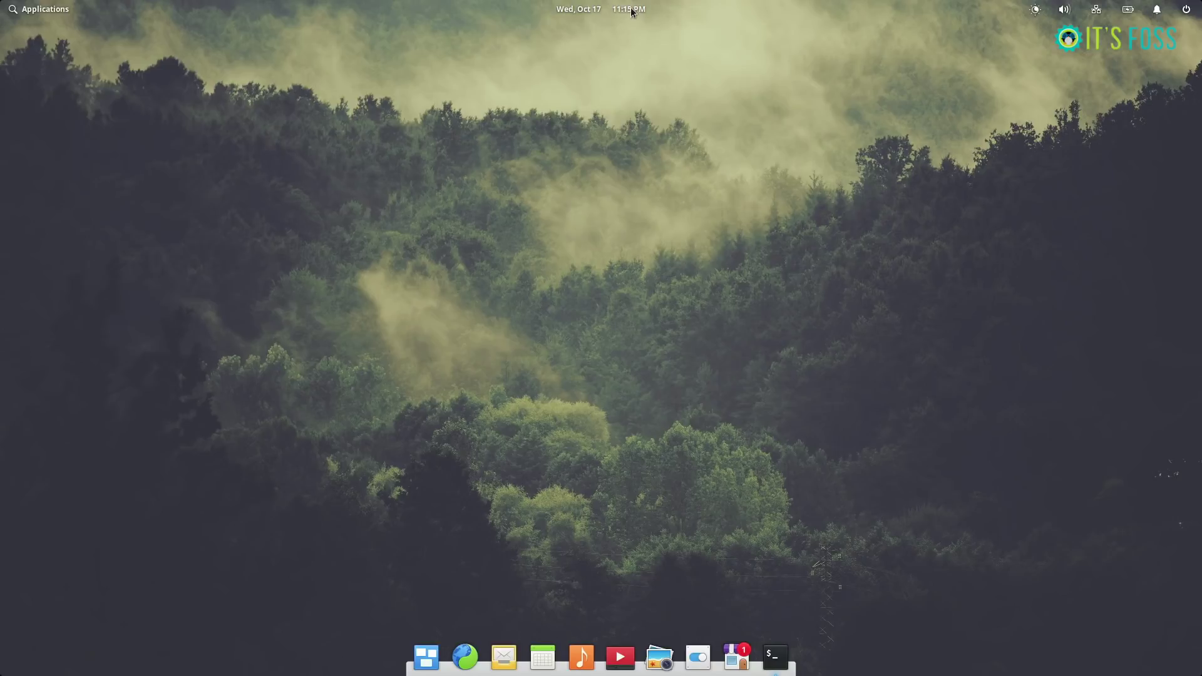
# Step: Check the night light, sound, network, battery, notification and power indicators, cancelling a shut down
pyautogui.click(1035, 9)
pyautogui.click(1066, 11)
pyautogui.click(1096, 10)
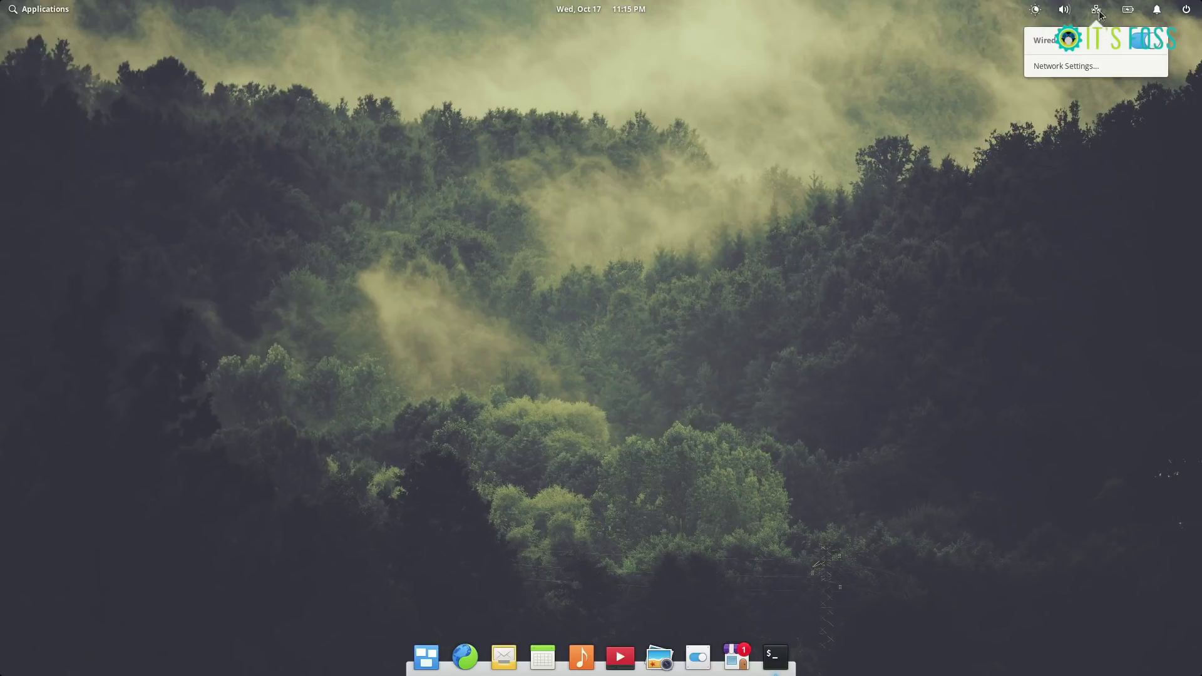
pyautogui.click(1128, 10)
pyautogui.click(1155, 11)
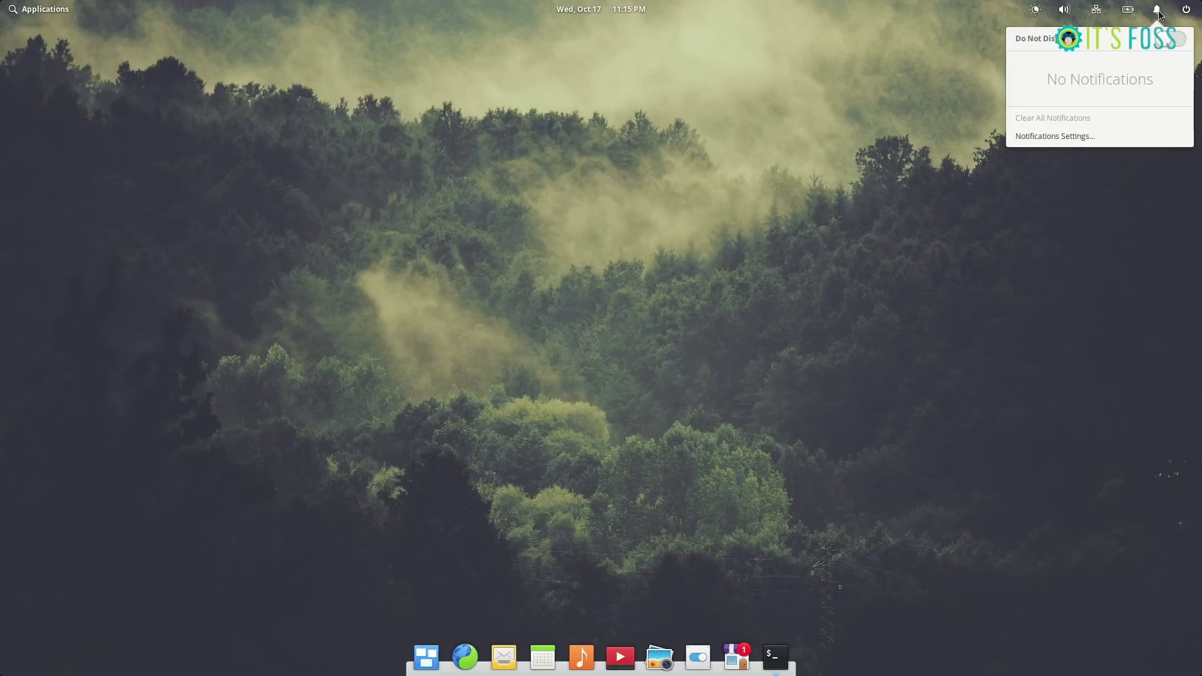
pyautogui.click(1187, 12)
pyautogui.click(1156, 10)
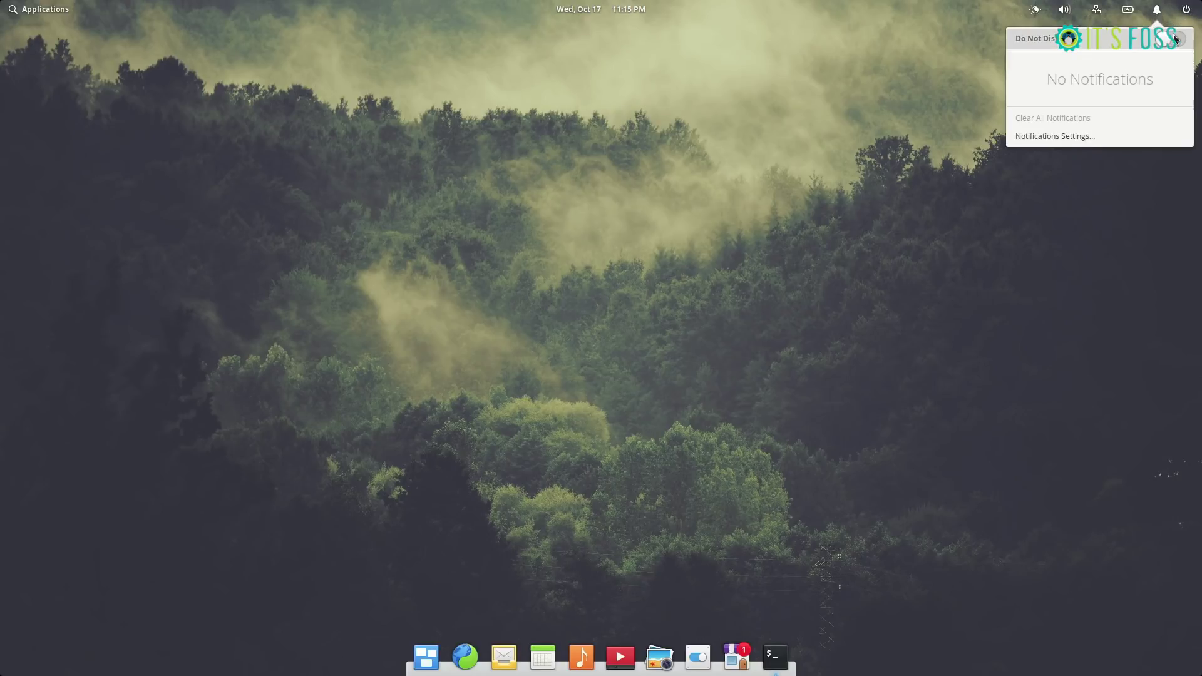
pyautogui.click(1185, 9)
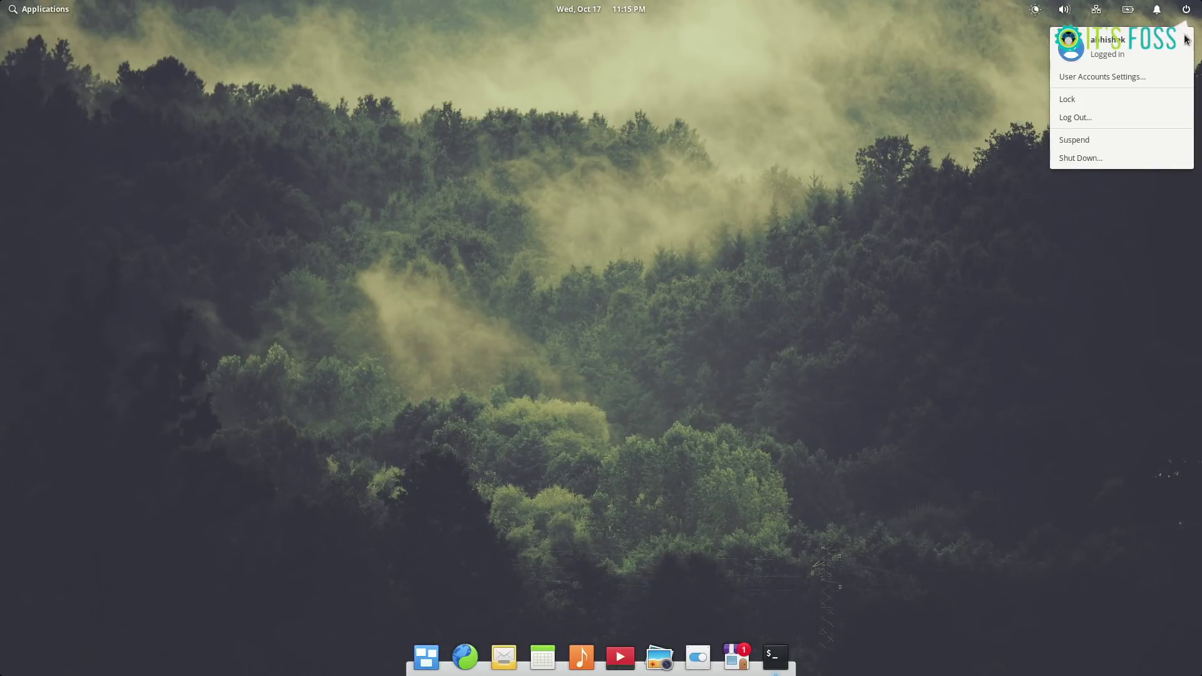
pyautogui.click(1104, 159)
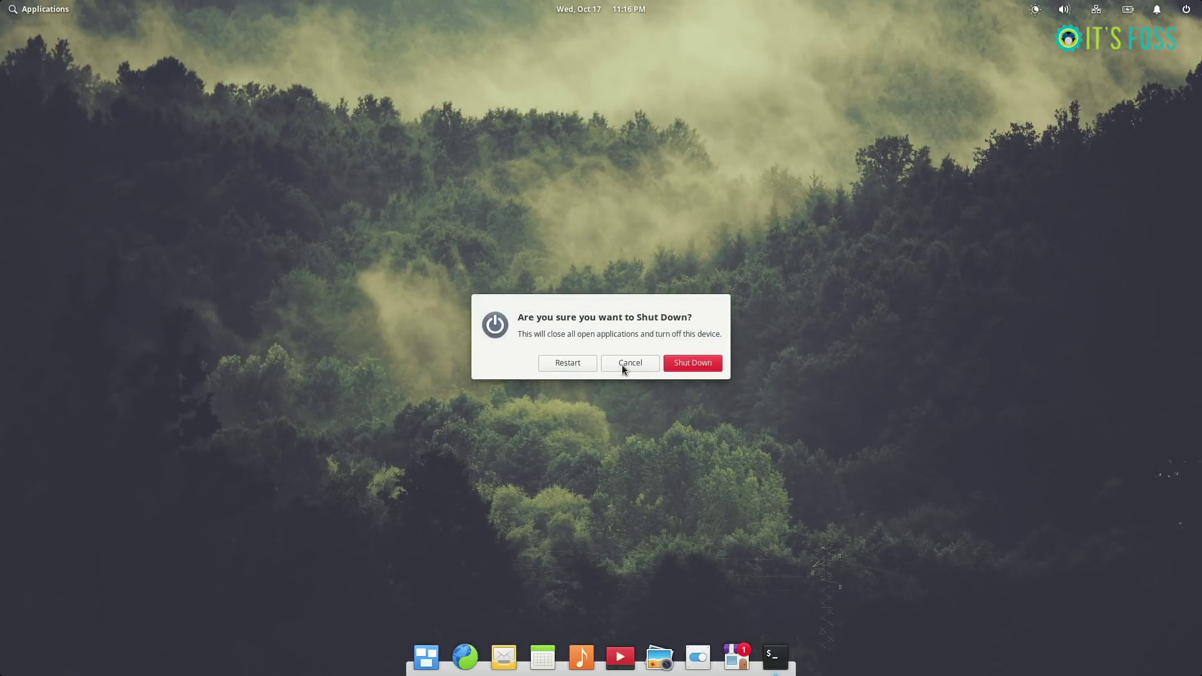
pyautogui.click(621, 364)
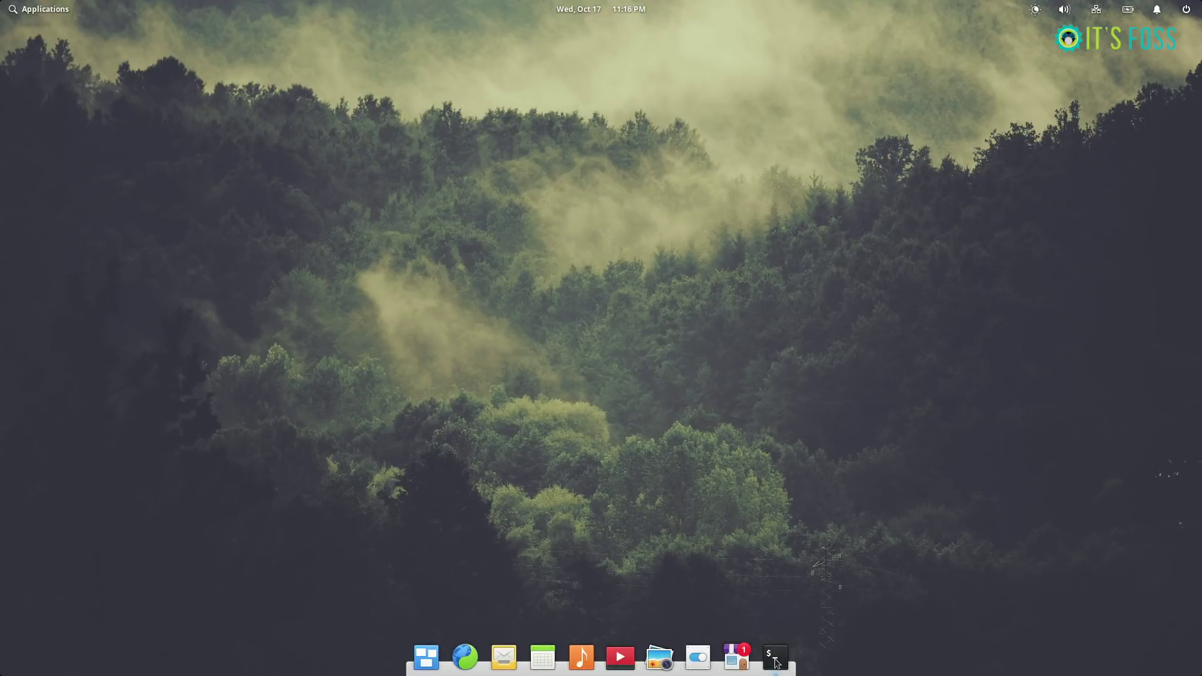
# Step: Launch and close Music from the dock, then launch Videos
pyautogui.click(582, 657)
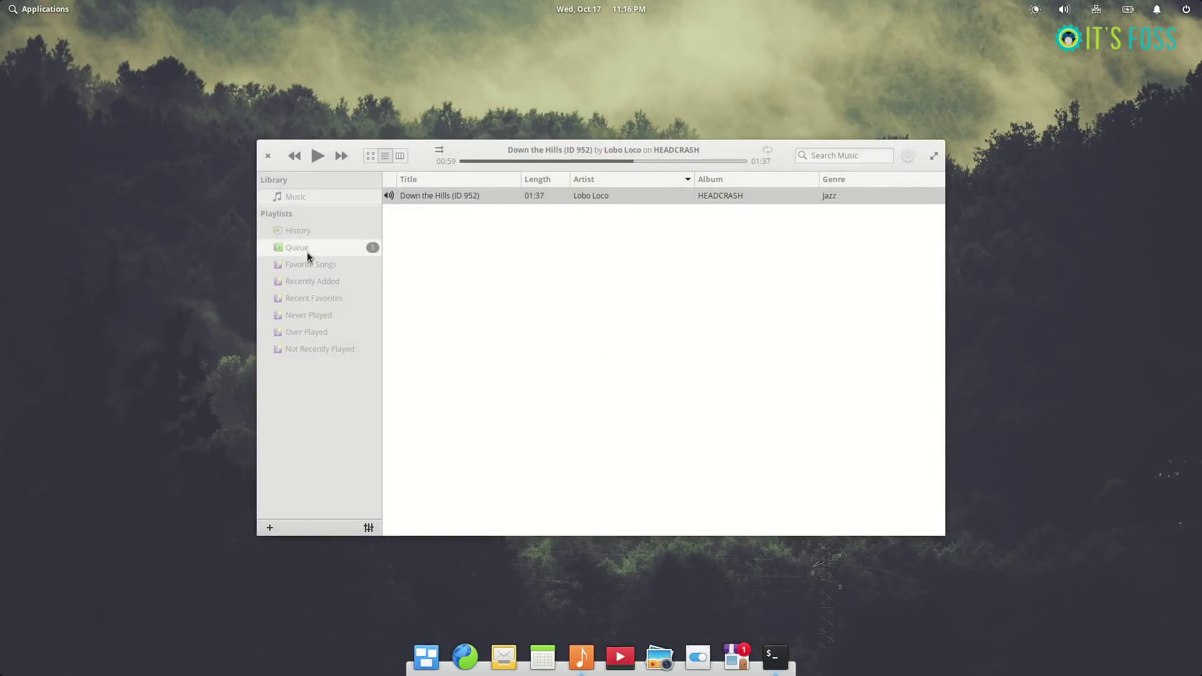
pyautogui.click(266, 161)
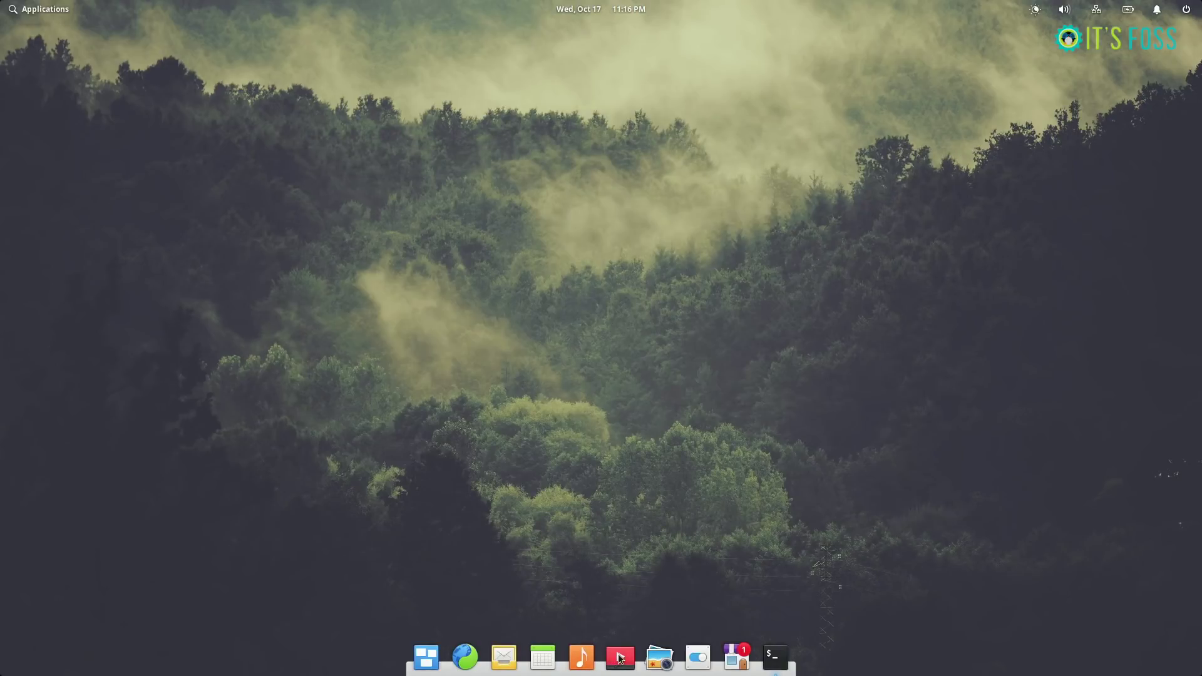
pyautogui.click(620, 657)
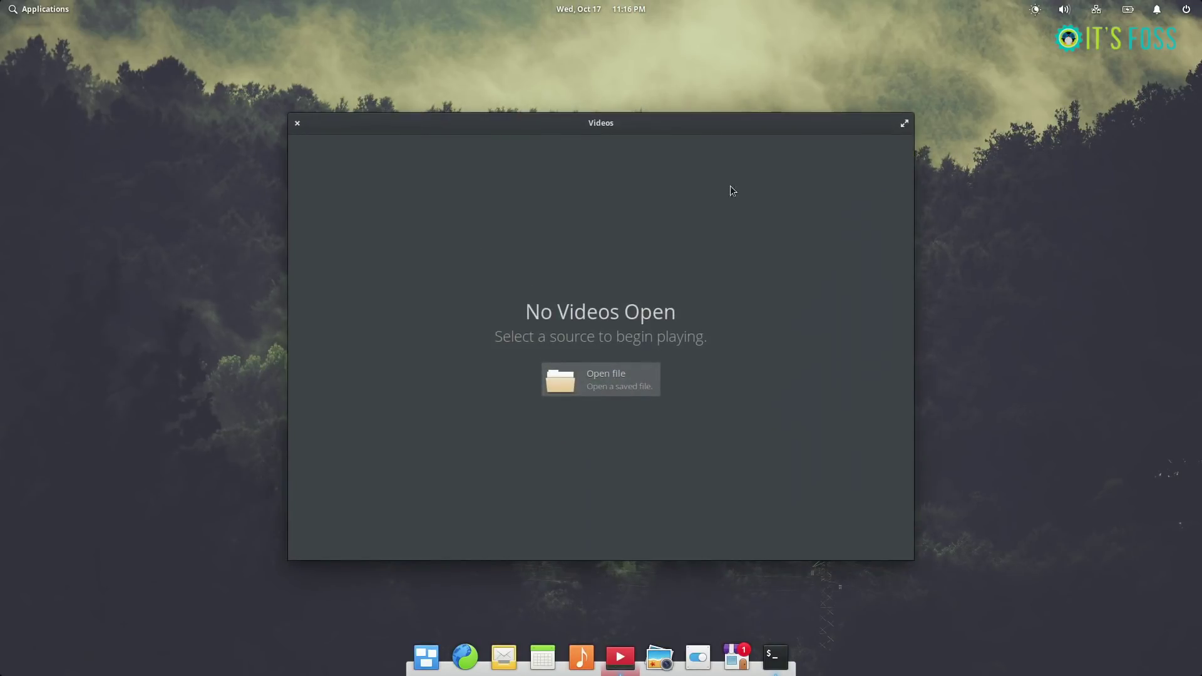
# Step: Close Videos, open Photos to see its empty library, then close Photos too
pyautogui.click(297, 125)
pyautogui.click(664, 658)
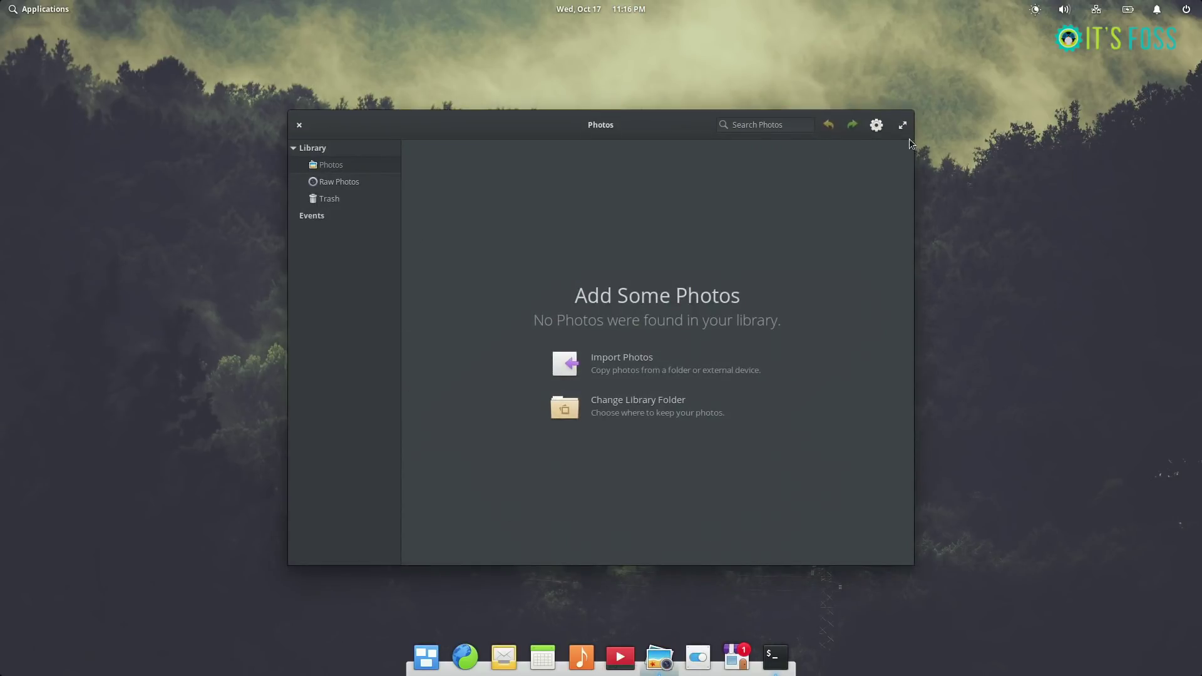
pyautogui.click(298, 125)
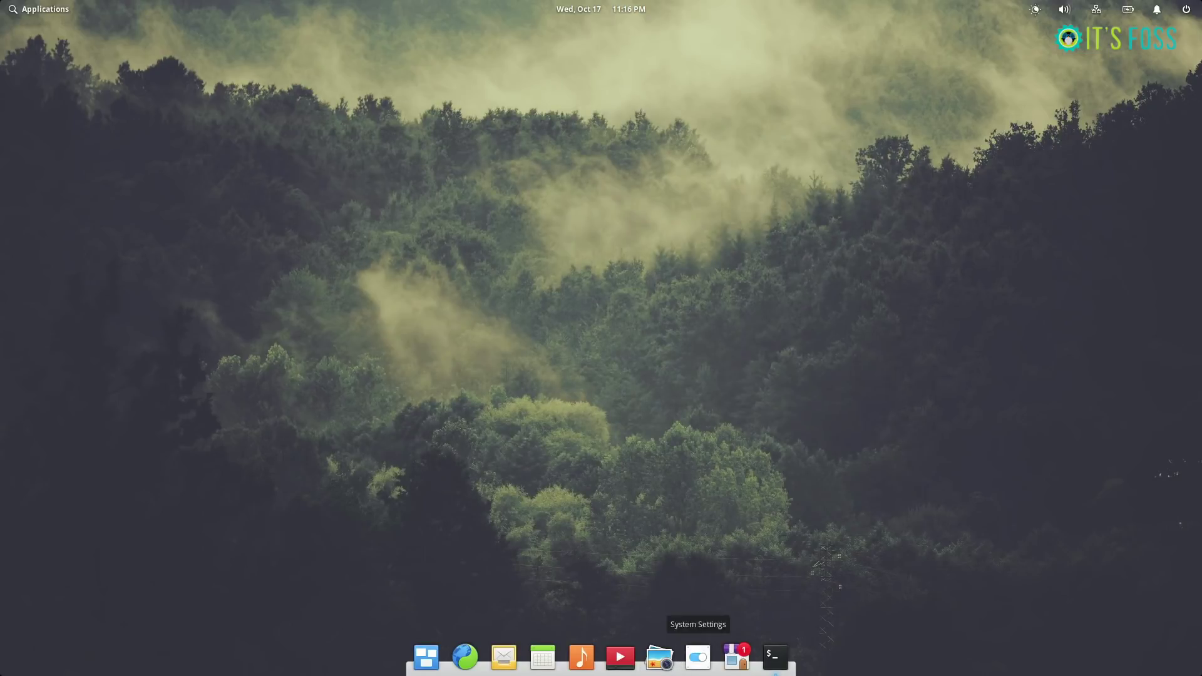
# Step: Open System Settings and look at the Applications Startup list, then go back
pyautogui.click(698, 657)
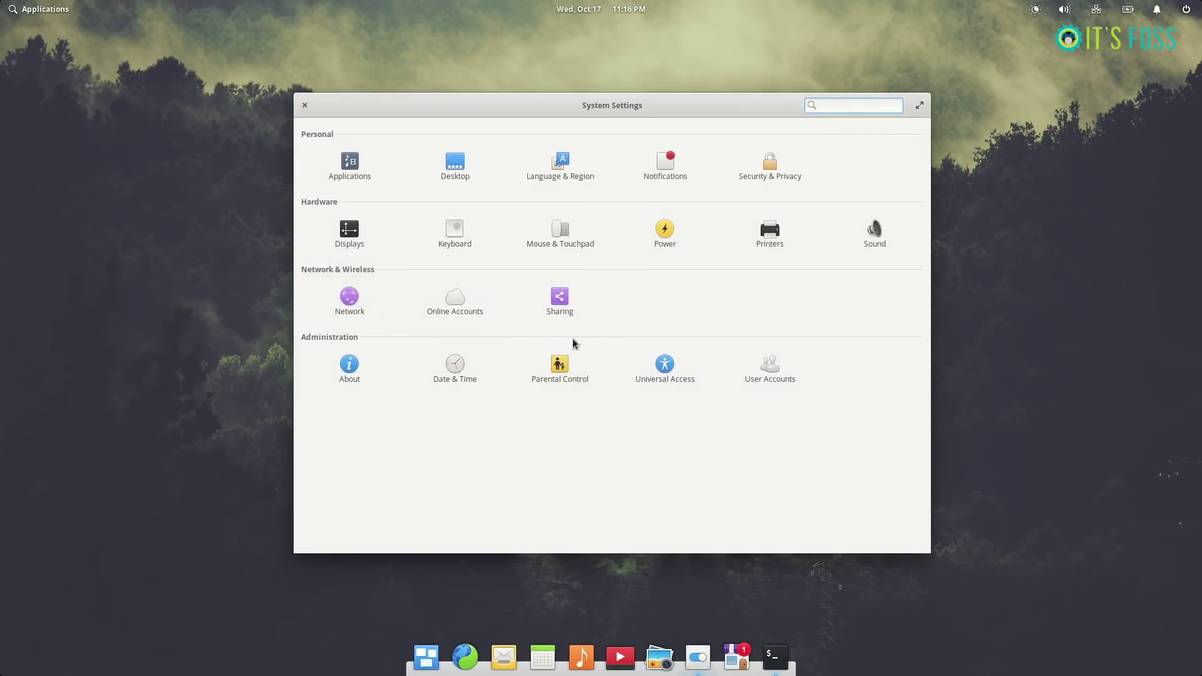
pyautogui.click(351, 172)
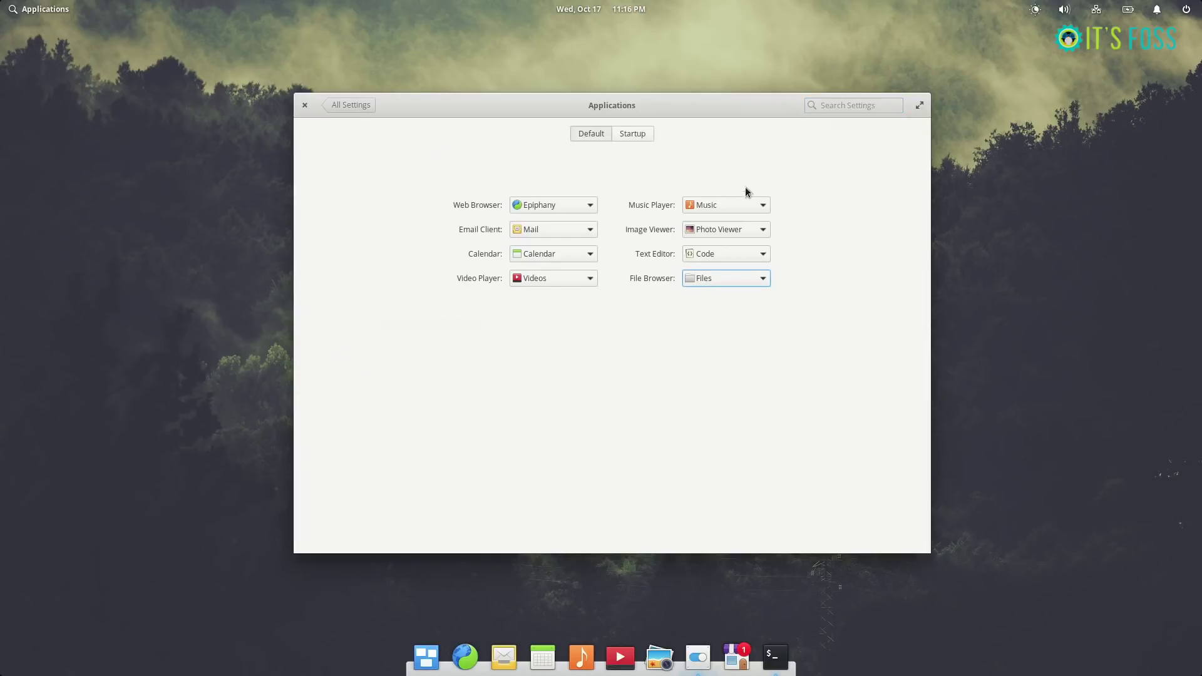
pyautogui.click(638, 133)
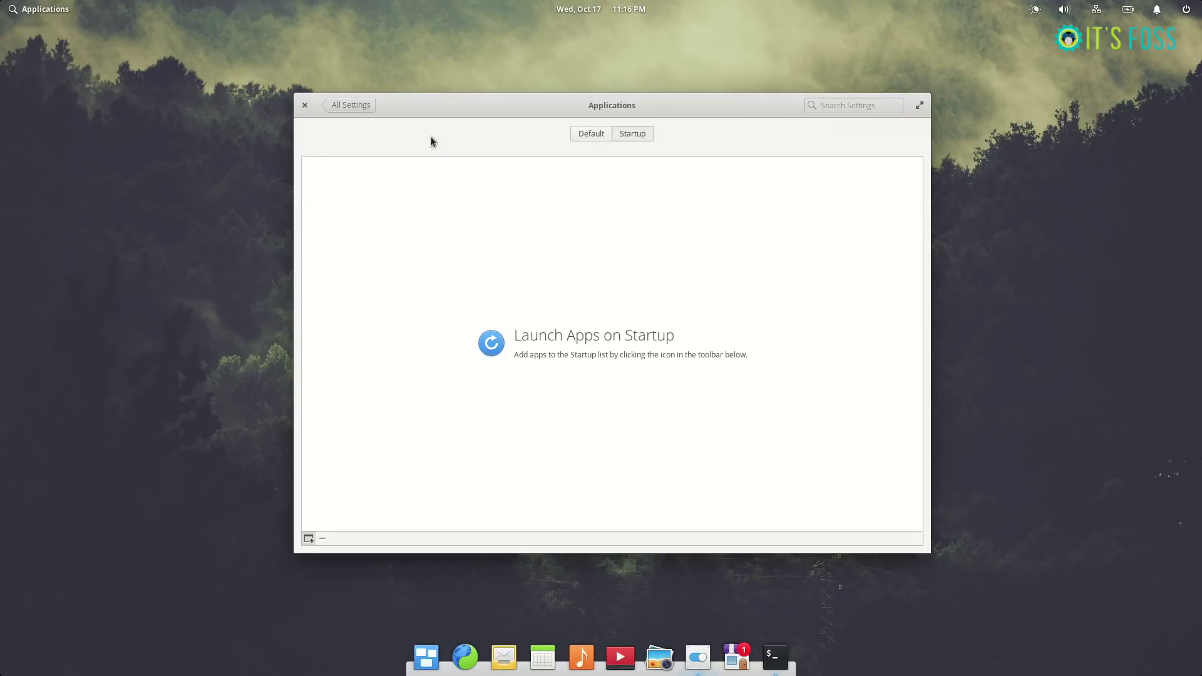
pyautogui.click(342, 108)
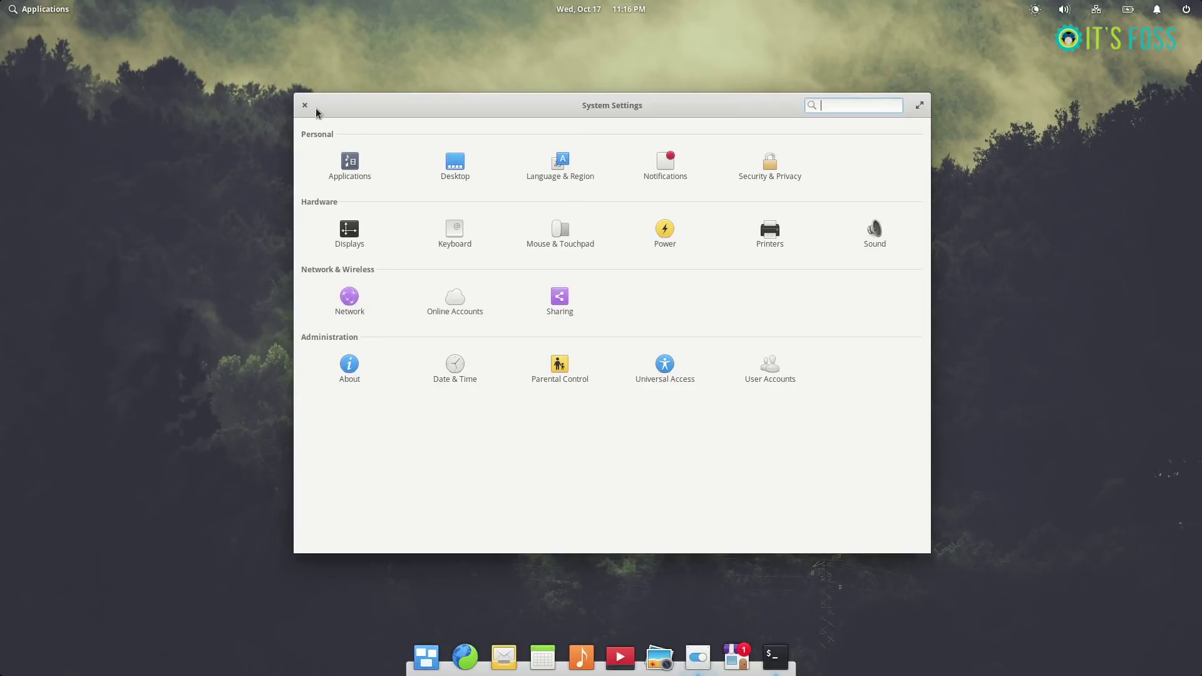
# Step: View the Desktop settings' Dock tab, then the Language & Region page
pyautogui.click(454, 174)
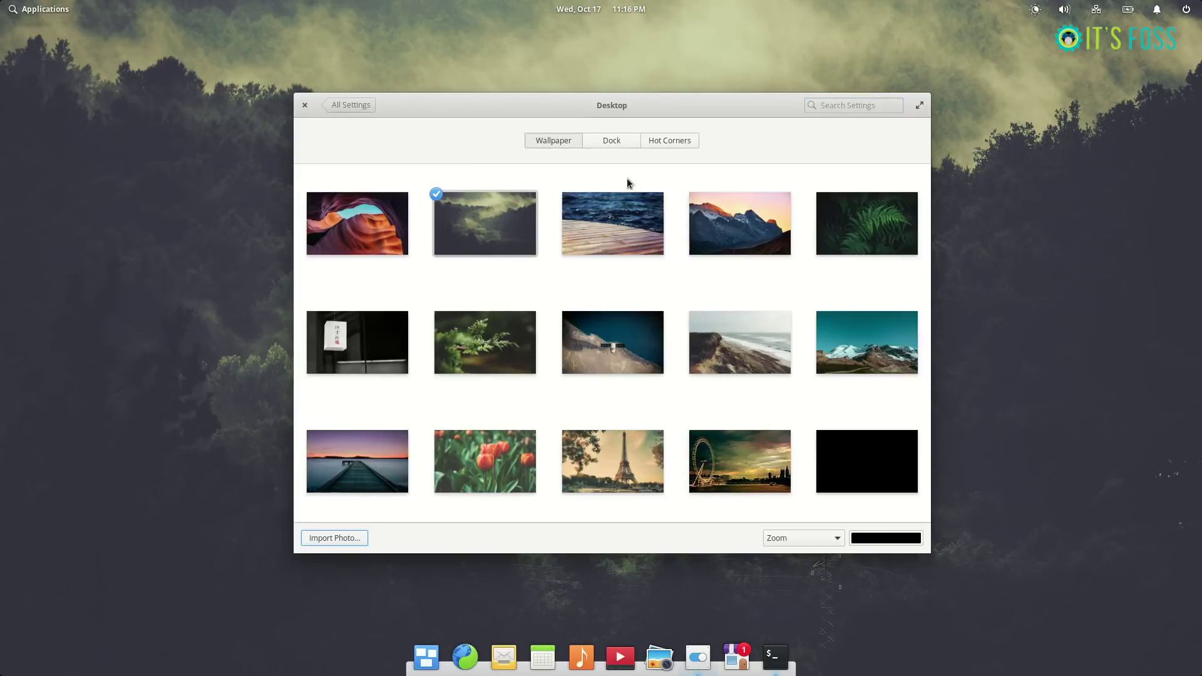
pyautogui.click(604, 141)
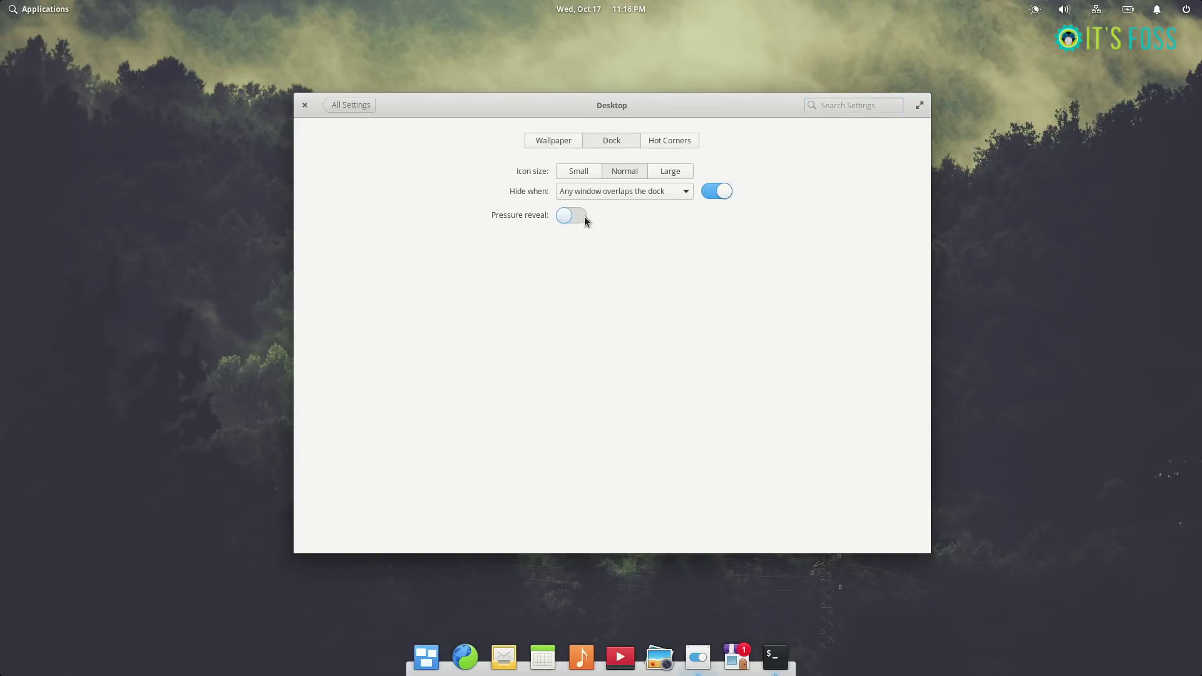
pyautogui.click(342, 106)
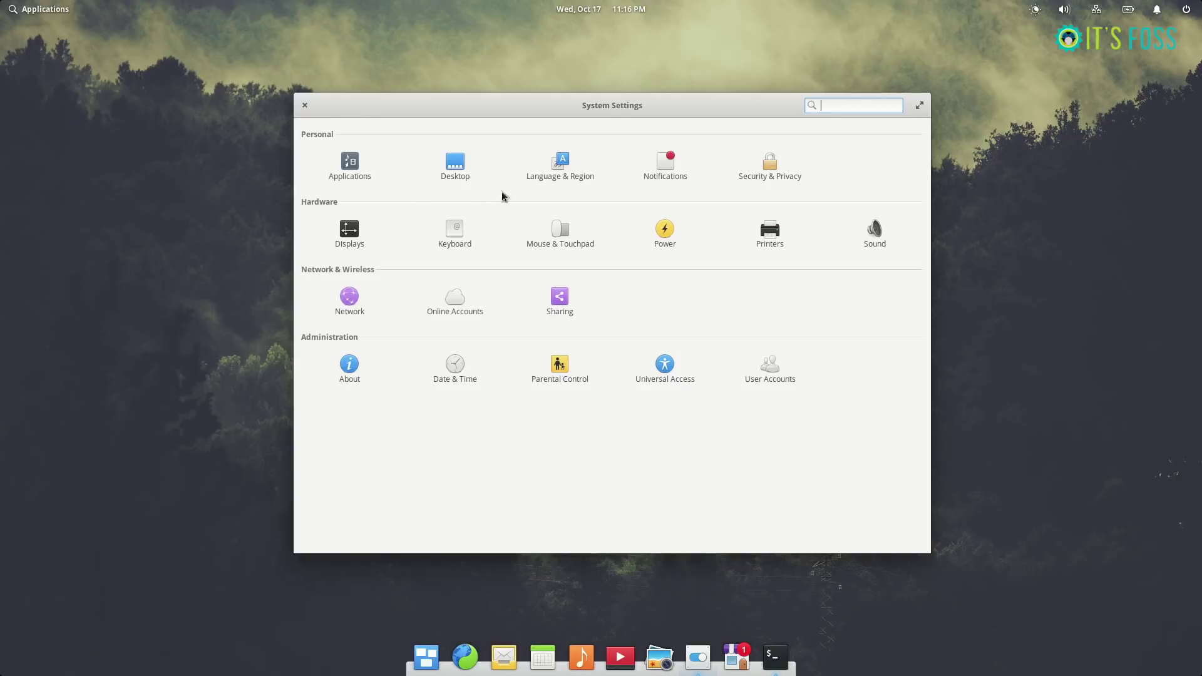
pyautogui.click(534, 179)
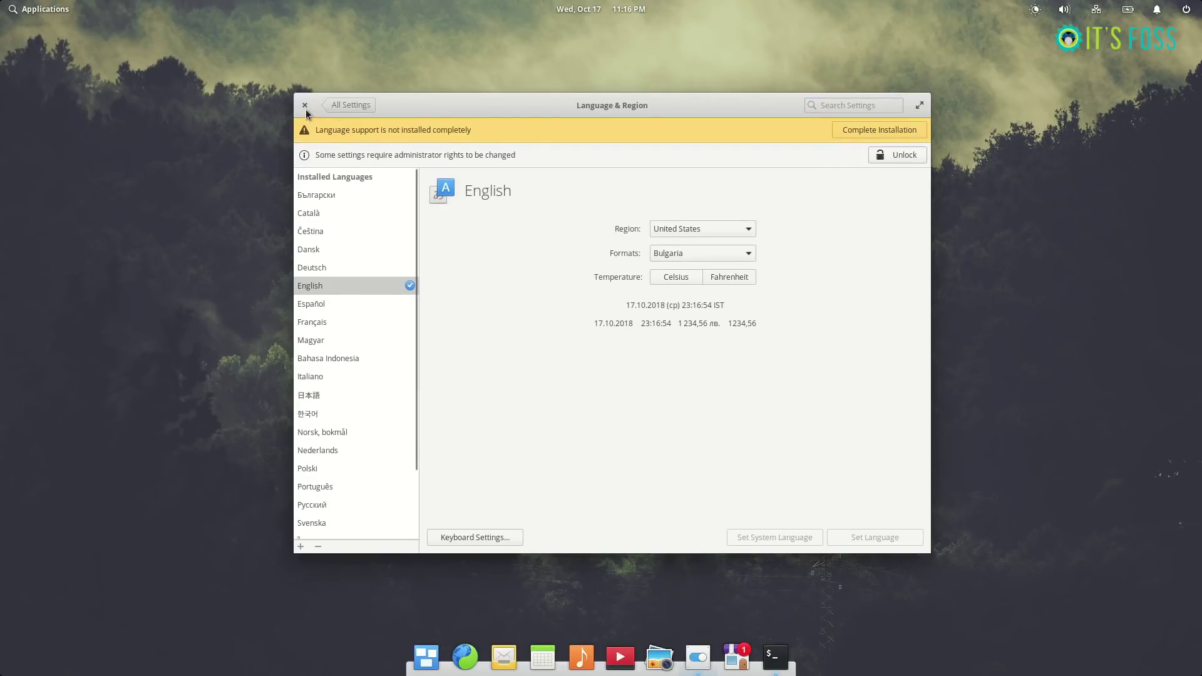
# Step: Review Notifications for Archive Manager, Calendar, Mail, Files, Music, Network, Terminal and other apps
pyautogui.click(351, 107)
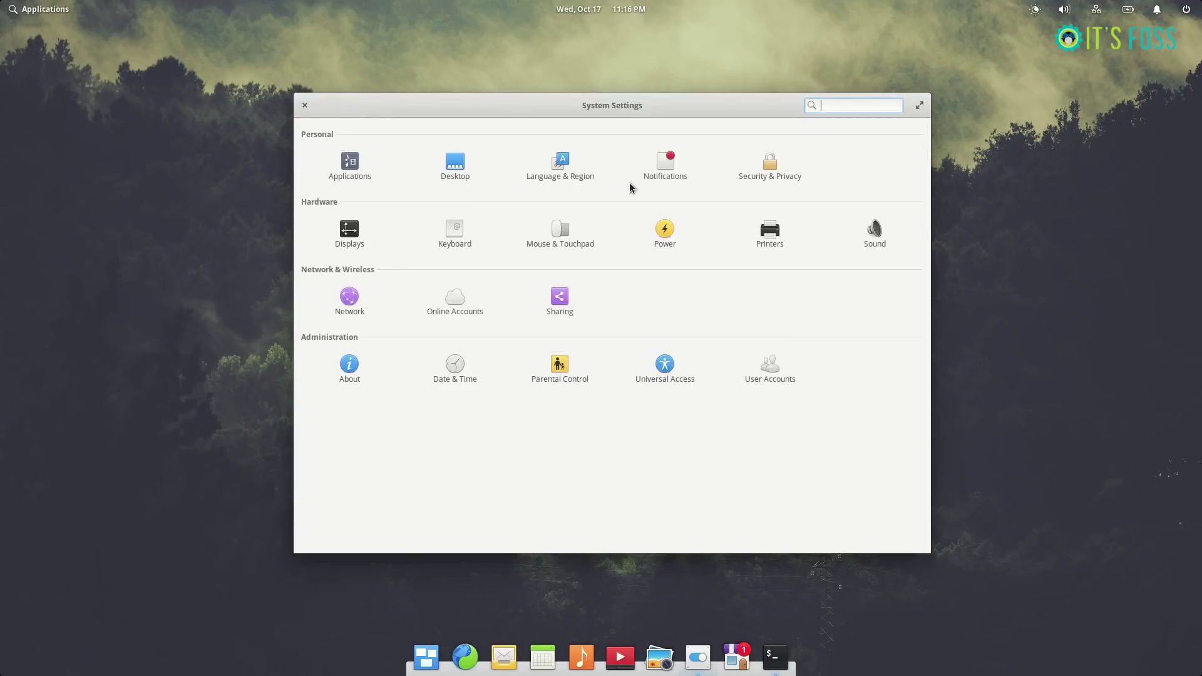
pyautogui.click(666, 165)
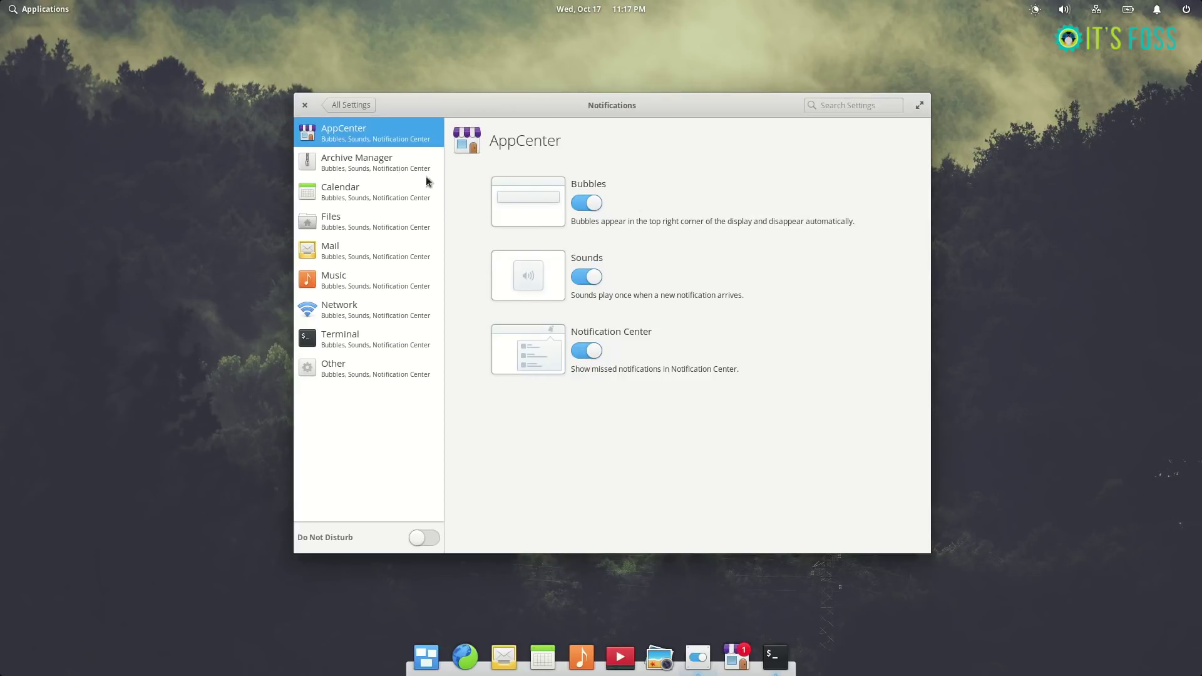
pyautogui.click(373, 163)
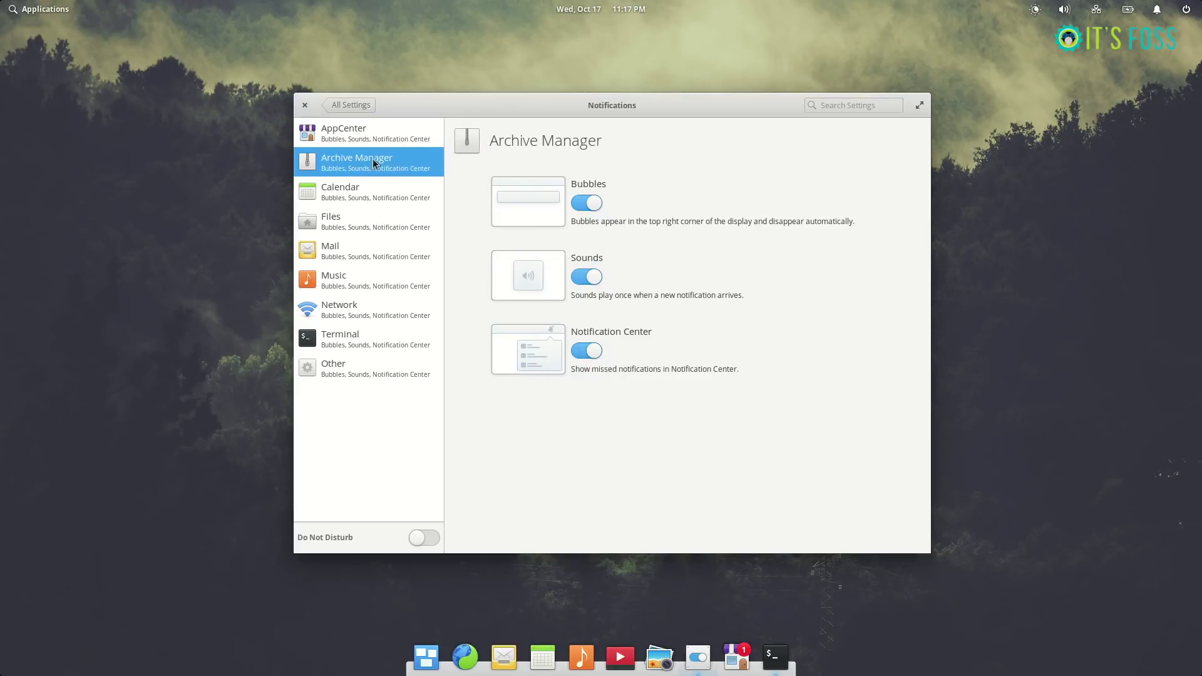
pyautogui.click(386, 197)
pyautogui.click(383, 249)
pyautogui.click(388, 223)
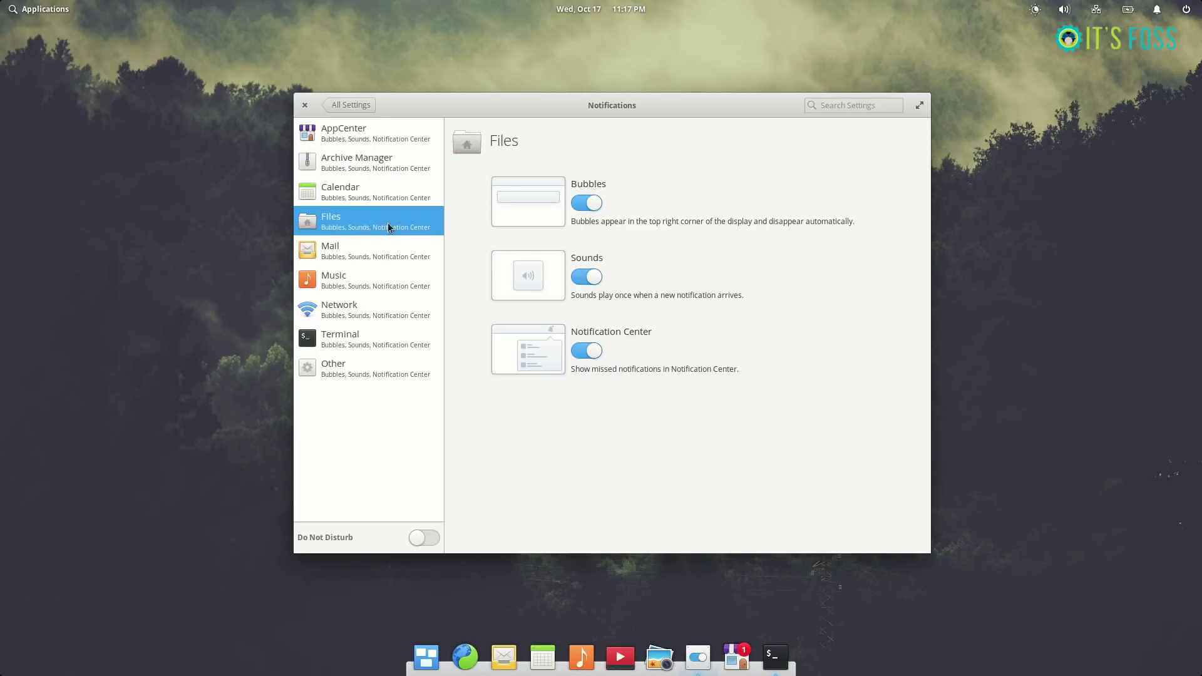
pyautogui.click(381, 286)
pyautogui.click(381, 315)
pyautogui.click(383, 342)
pyautogui.click(374, 373)
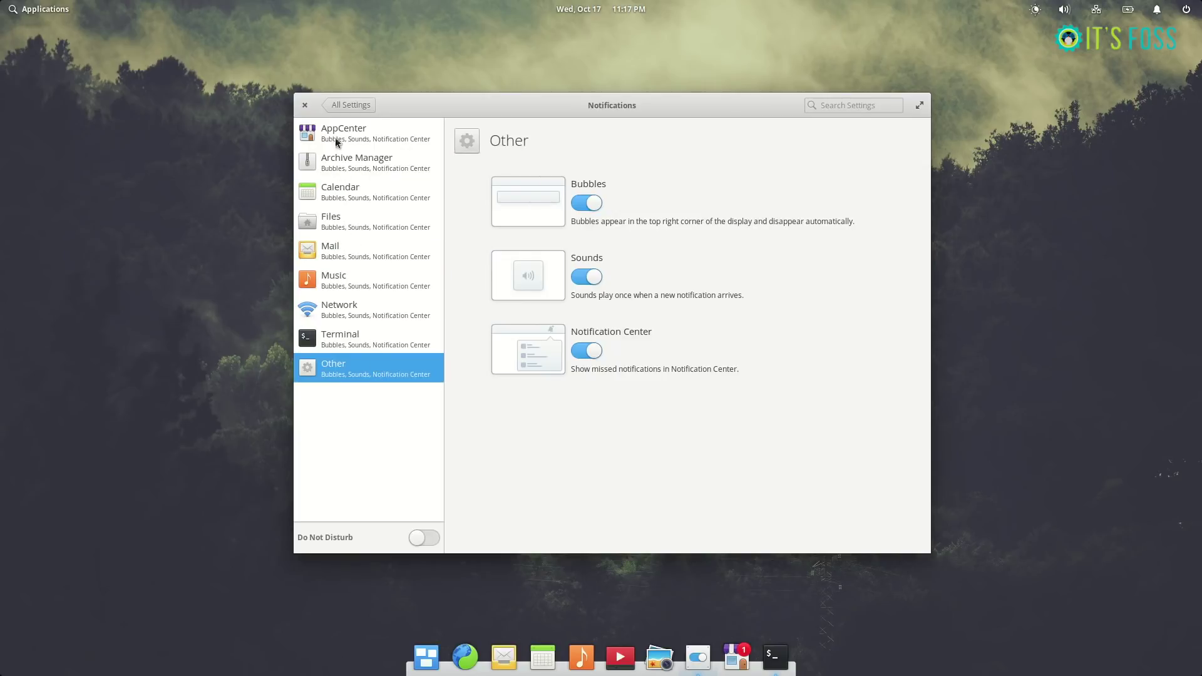
# Step: Browse Security & Privacy's Locking, Firewall, Housekeeping and Location Services pages
pyautogui.click(338, 103)
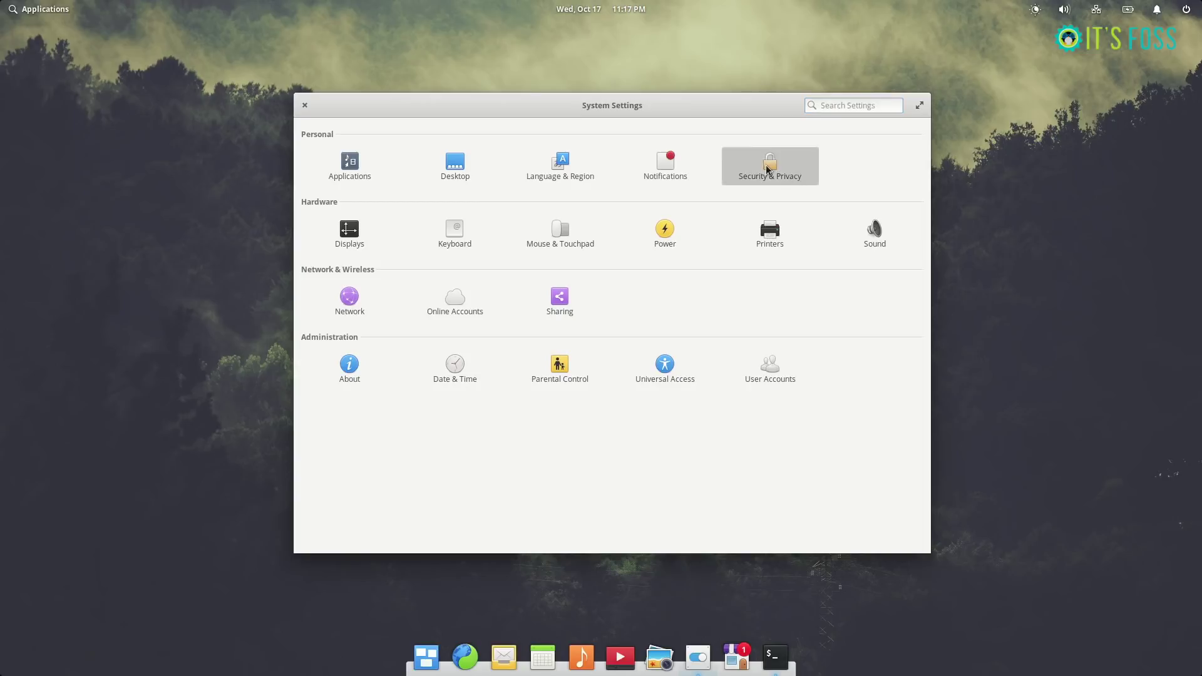
pyautogui.click(767, 170)
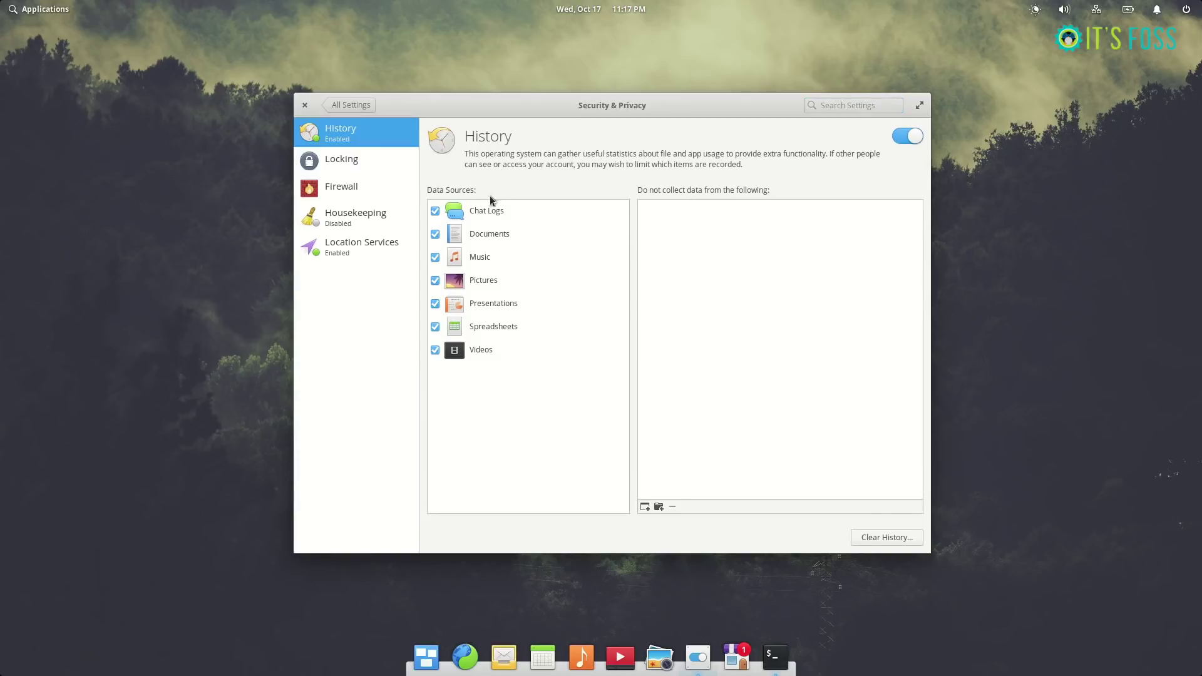
pyautogui.click(342, 161)
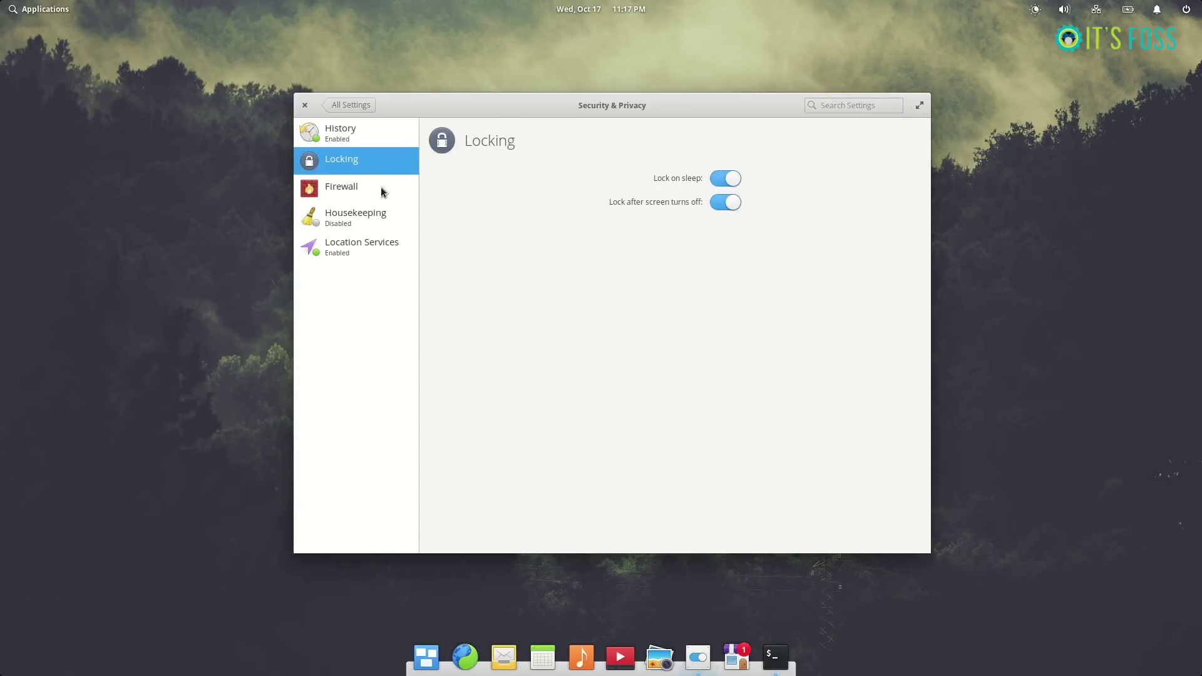
pyautogui.click(336, 188)
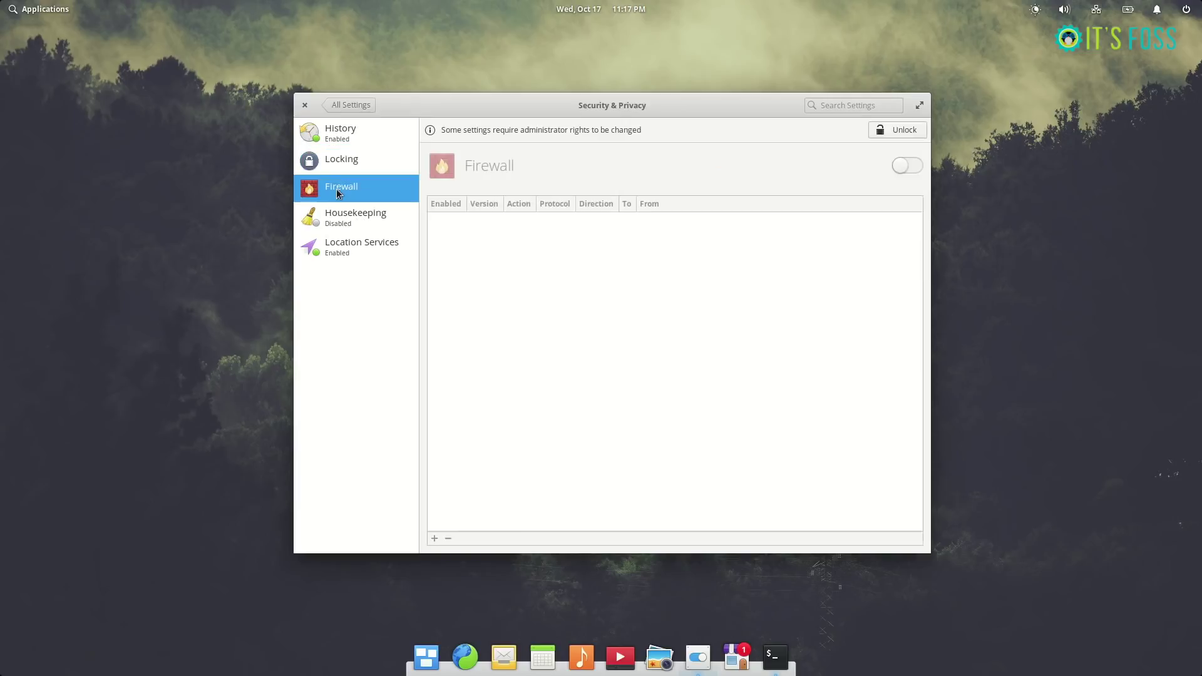
pyautogui.click(359, 225)
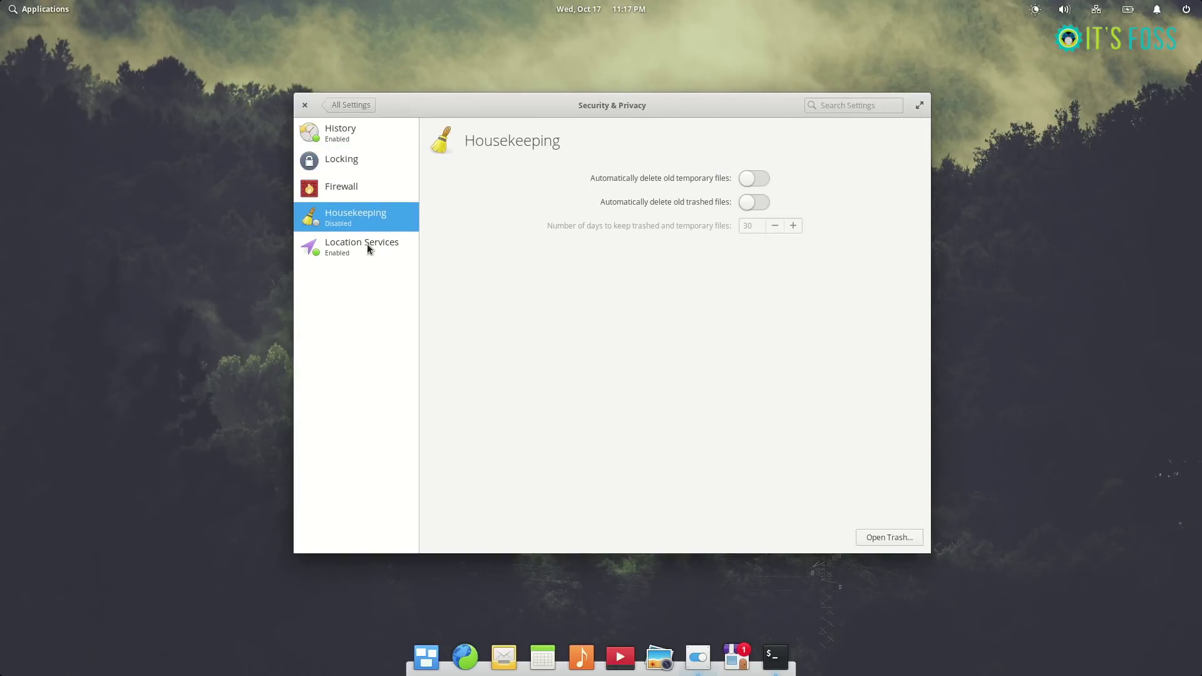
pyautogui.click(368, 247)
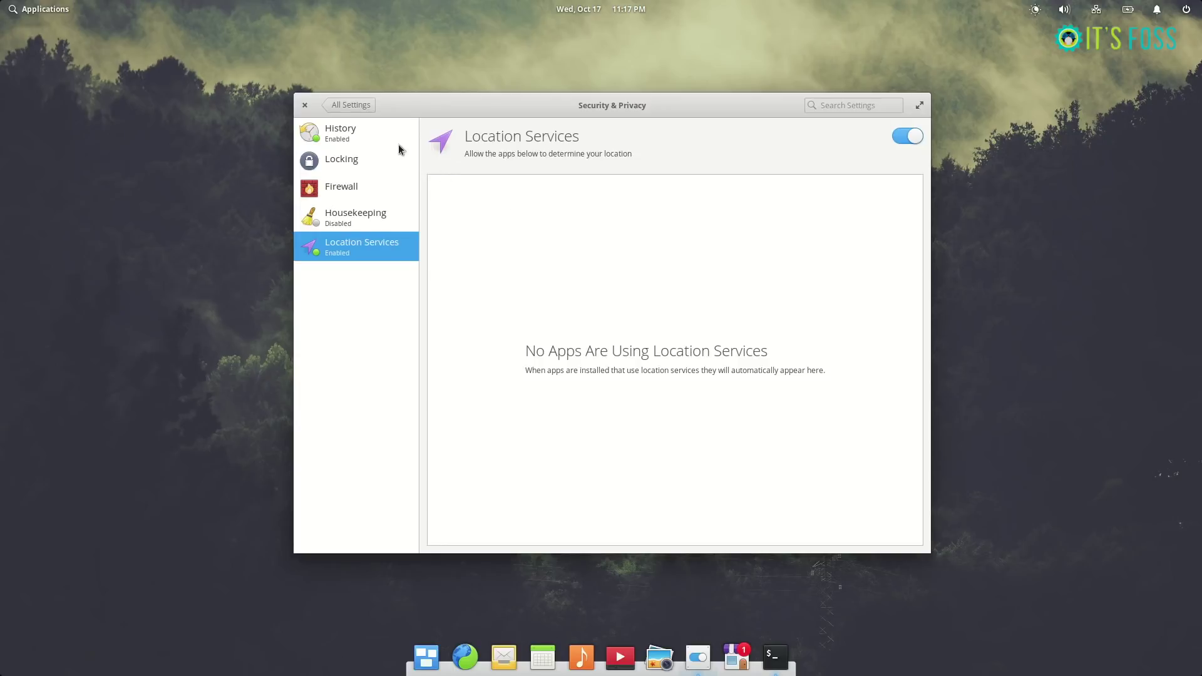
# Step: Look at the Displays settings page, then go back to All Settings
pyautogui.click(338, 106)
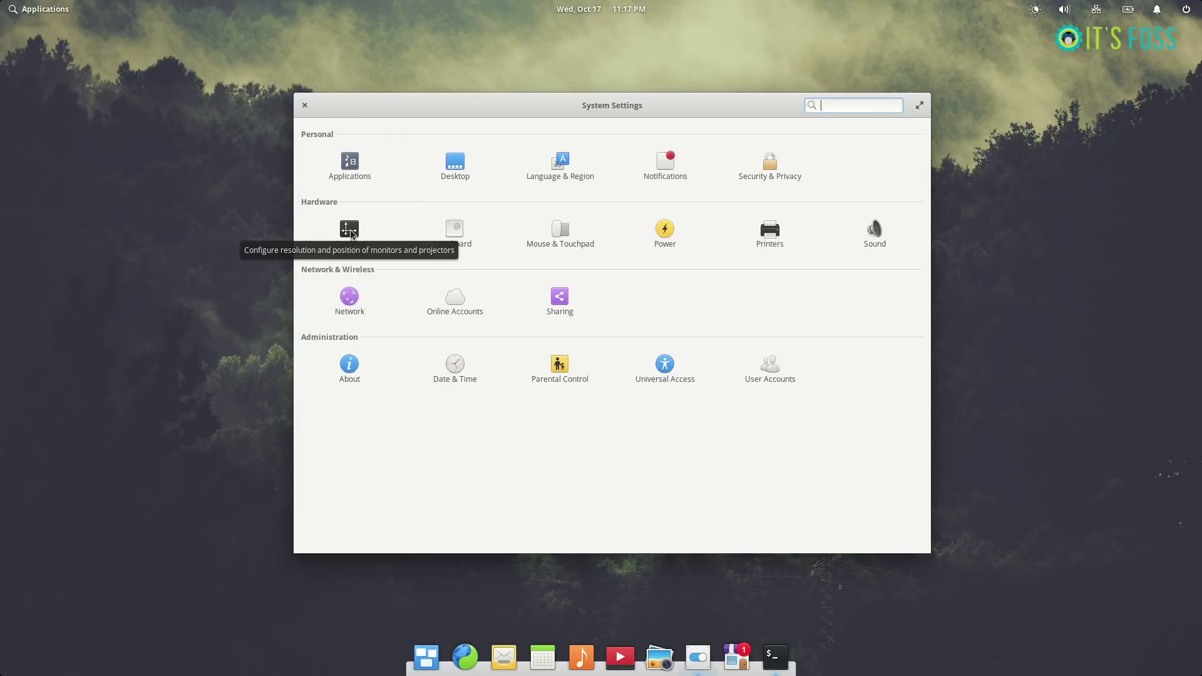
pyautogui.click(349, 232)
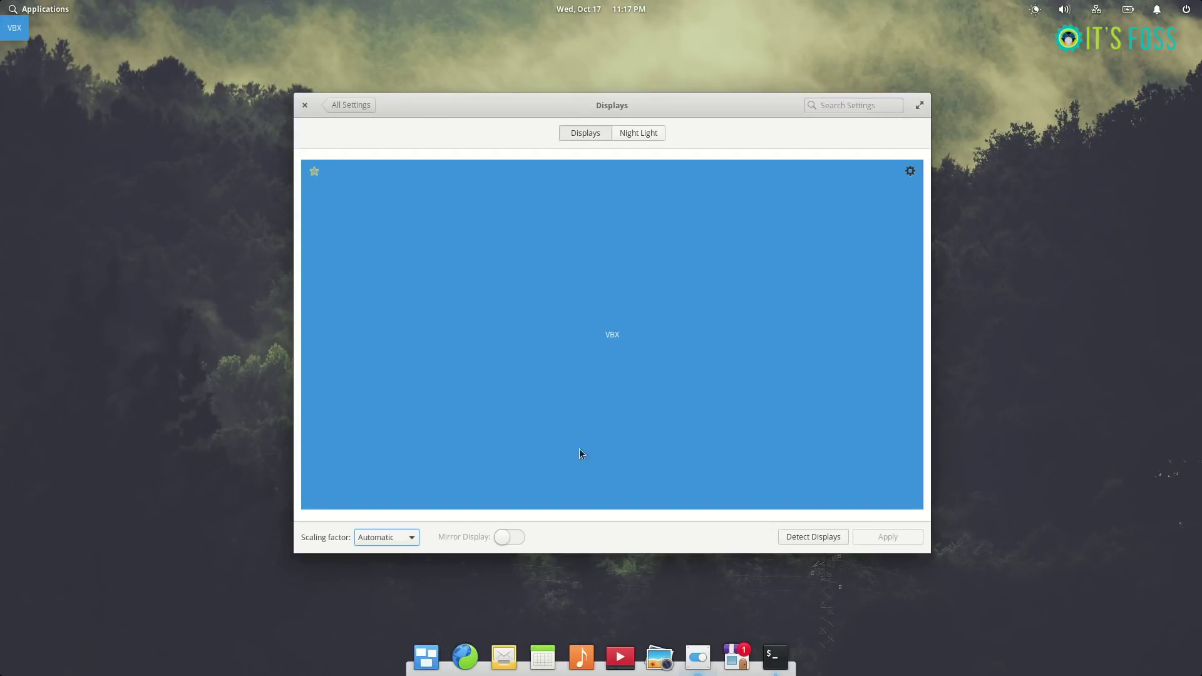
pyautogui.click(342, 107)
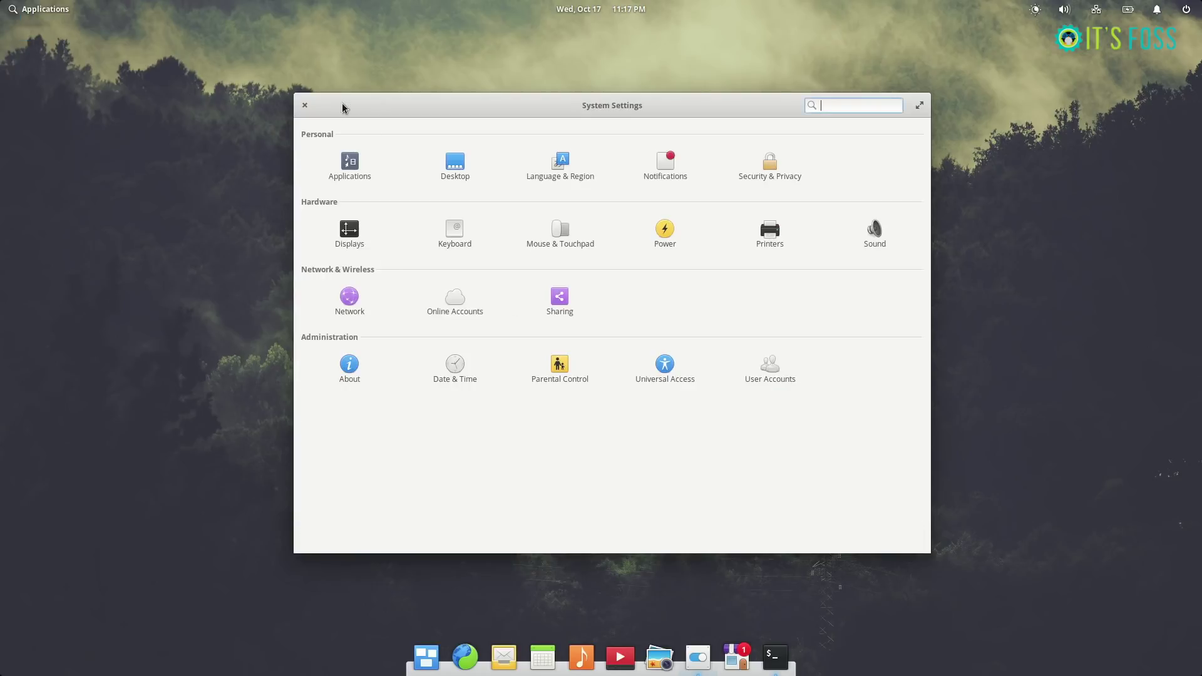
# Step: In Keyboard settings, check the ⌘ key behavior options and keep Shortcut Overlay
pyautogui.click(454, 234)
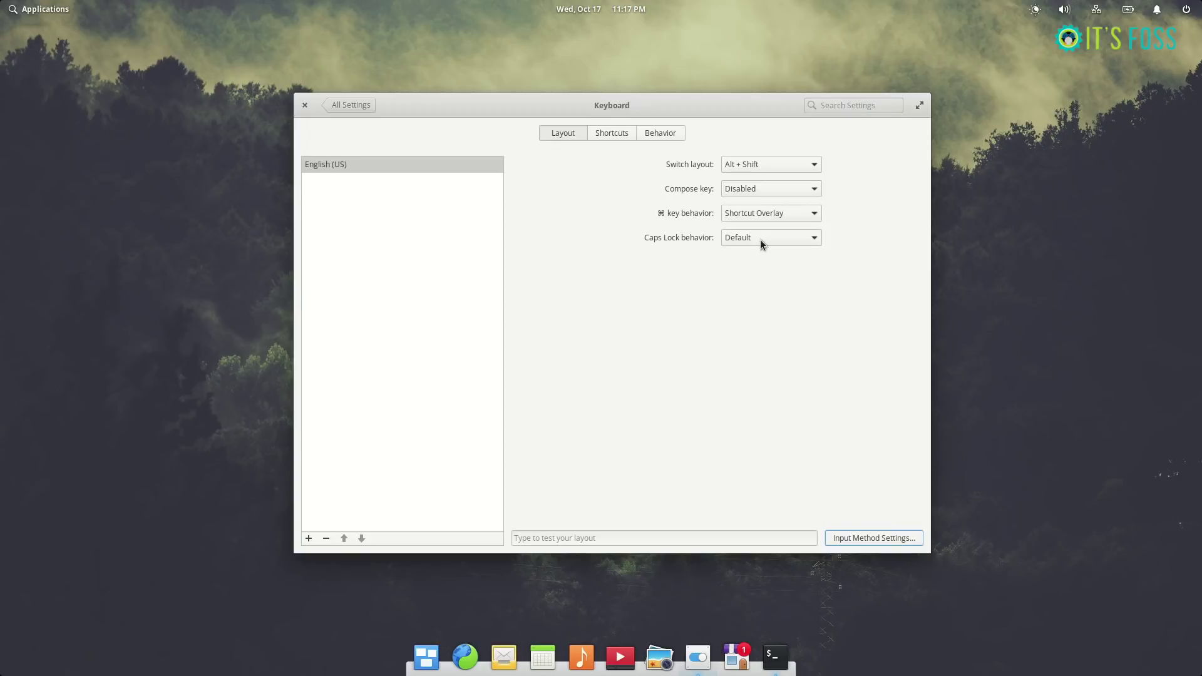
pyautogui.click(791, 214)
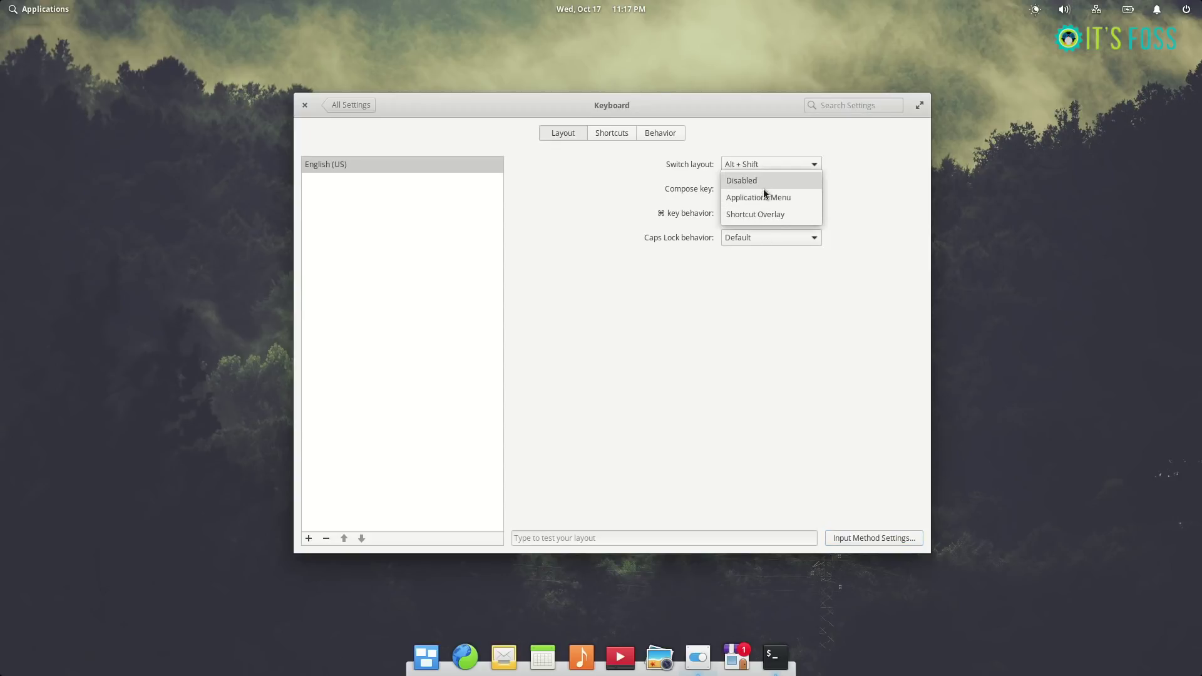
pyautogui.click(842, 225)
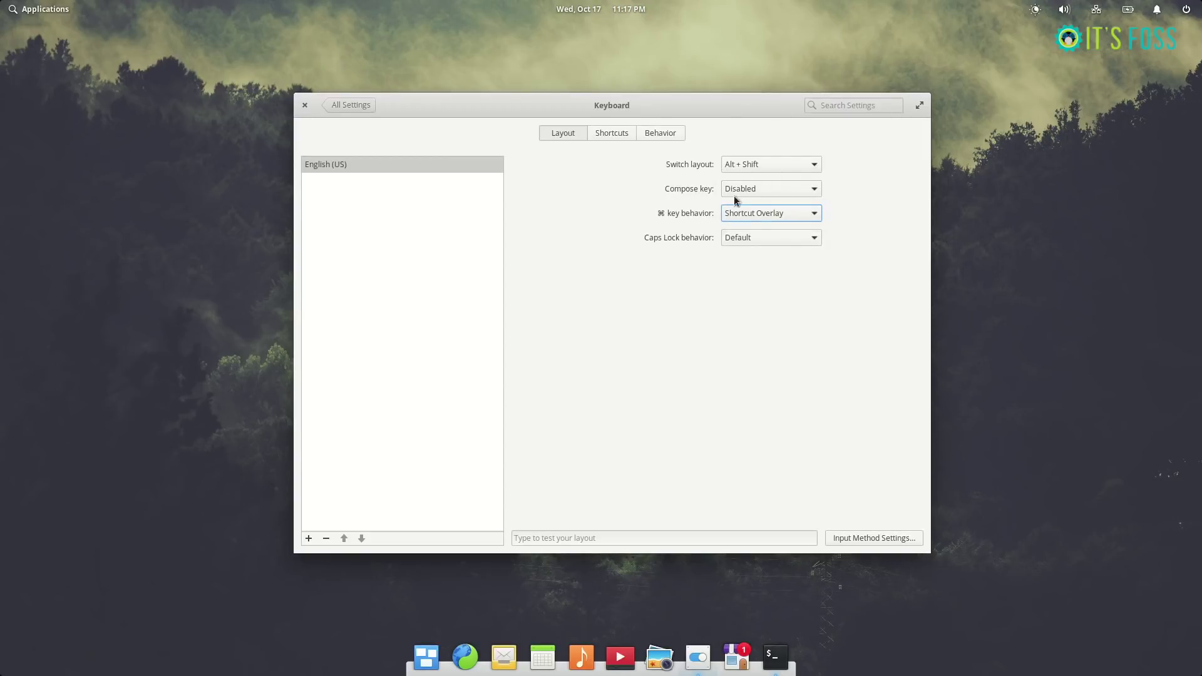
pyautogui.click(348, 105)
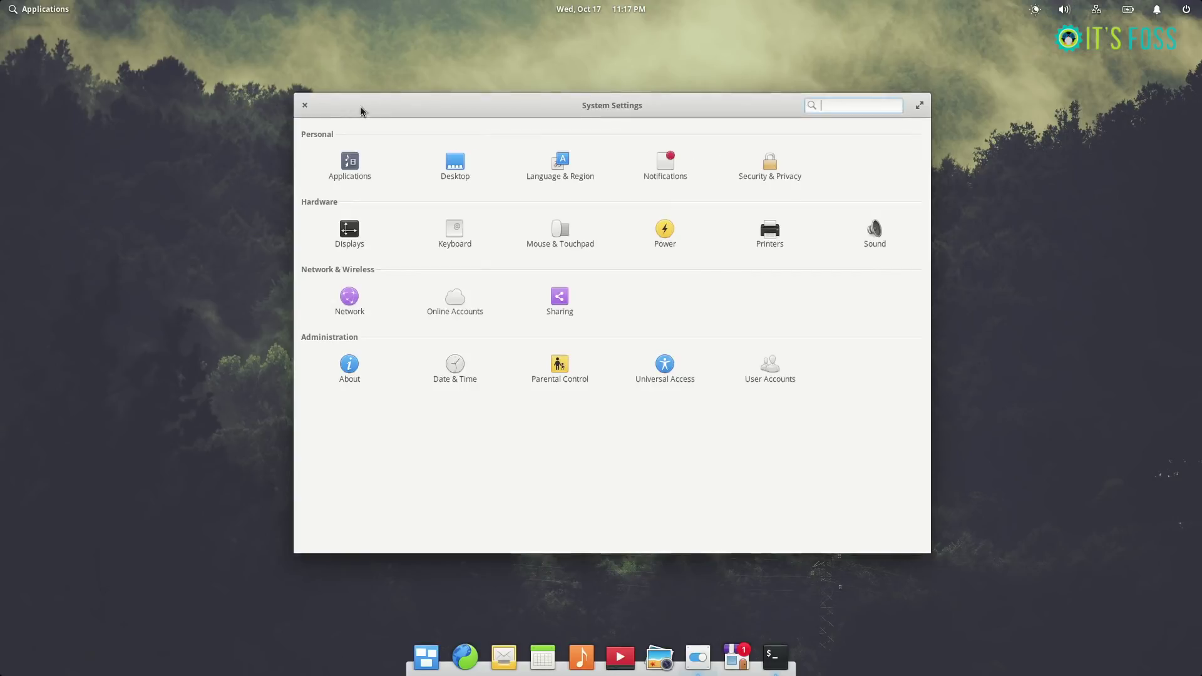
pyautogui.click(559, 229)
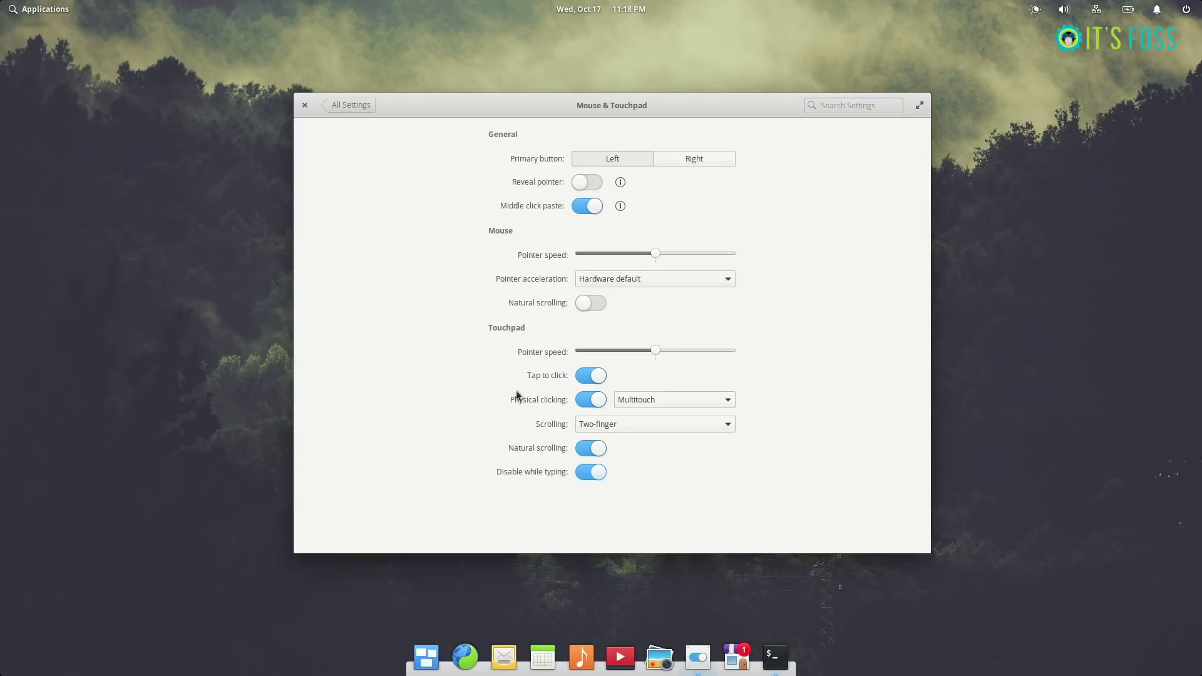
pyautogui.click(343, 107)
pyautogui.click(665, 248)
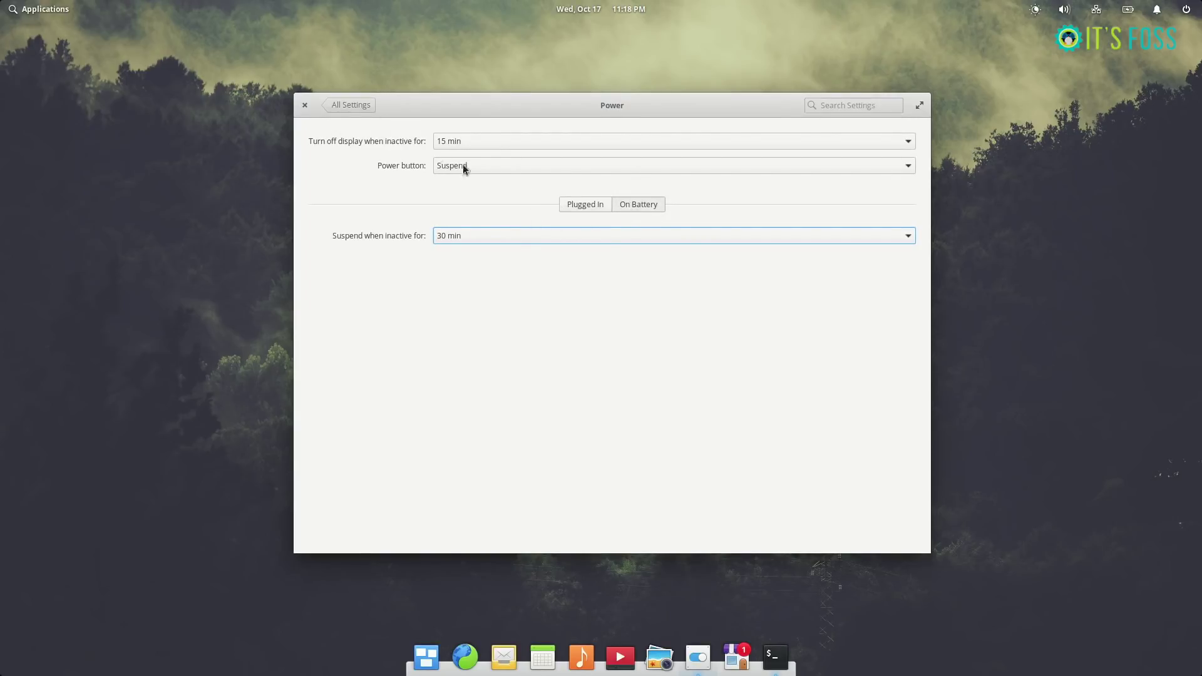
pyautogui.click(351, 105)
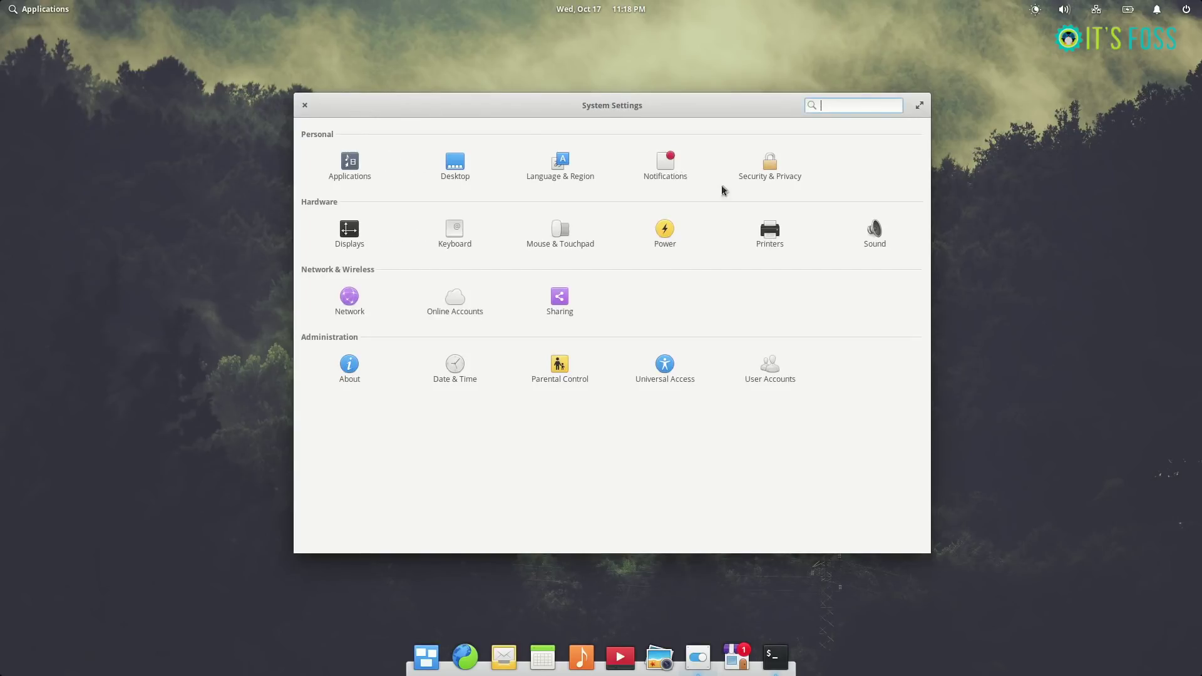
pyautogui.click(770, 234)
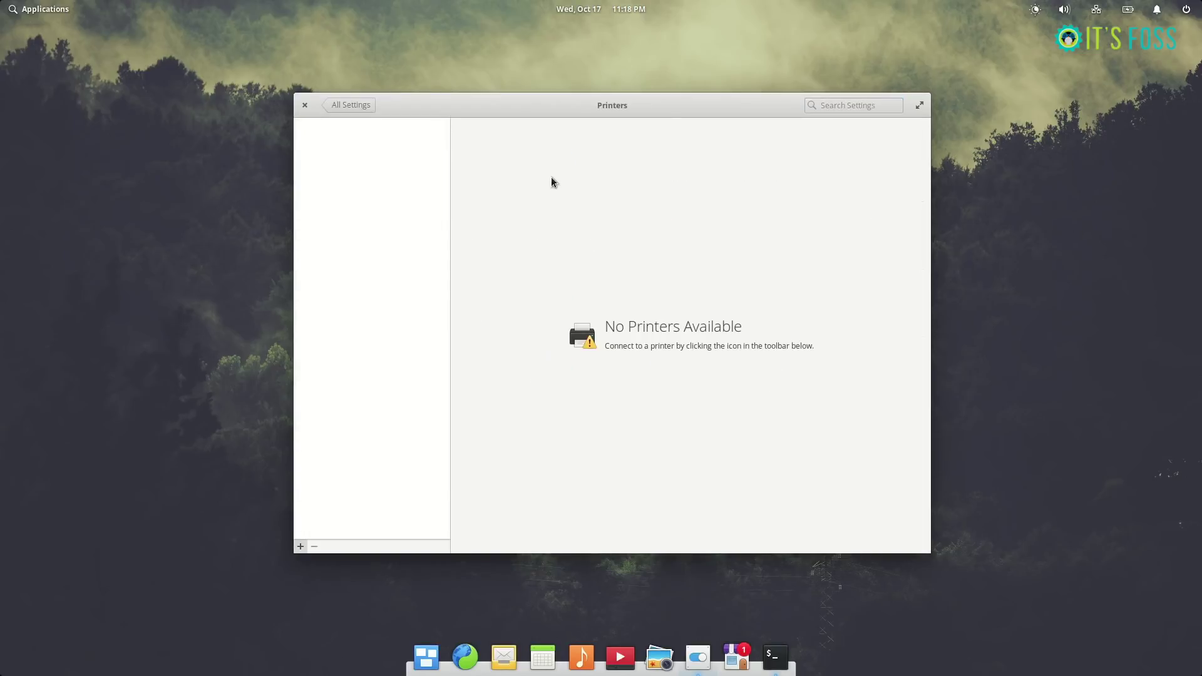
pyautogui.click(354, 104)
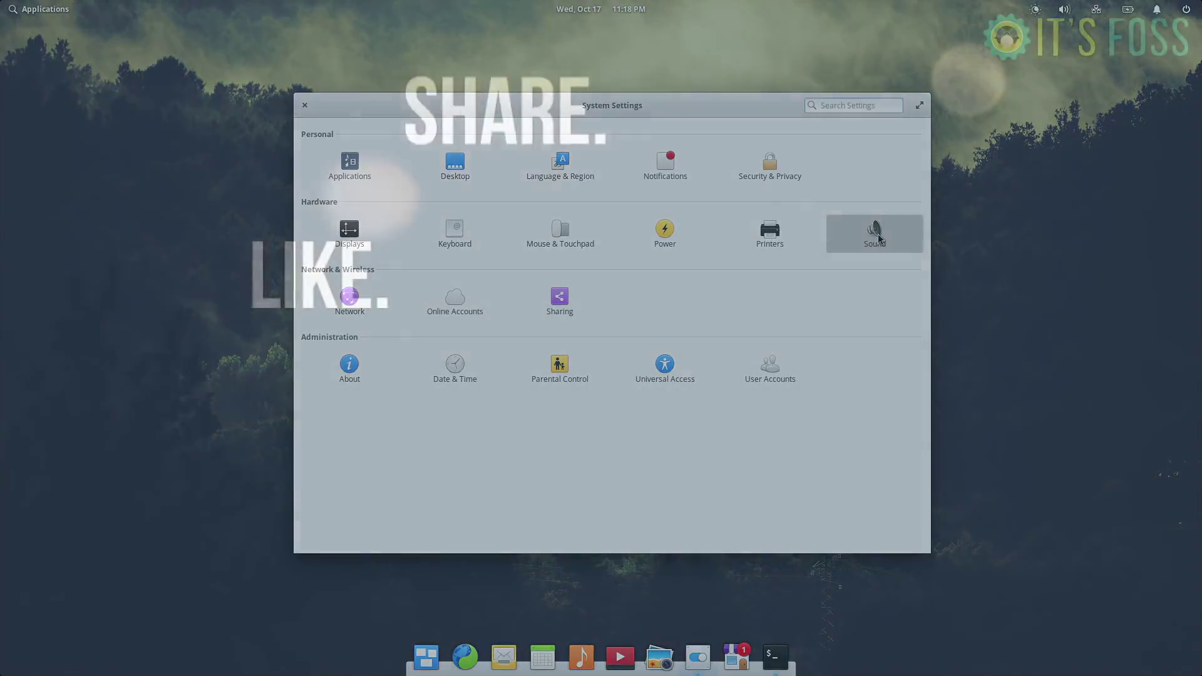